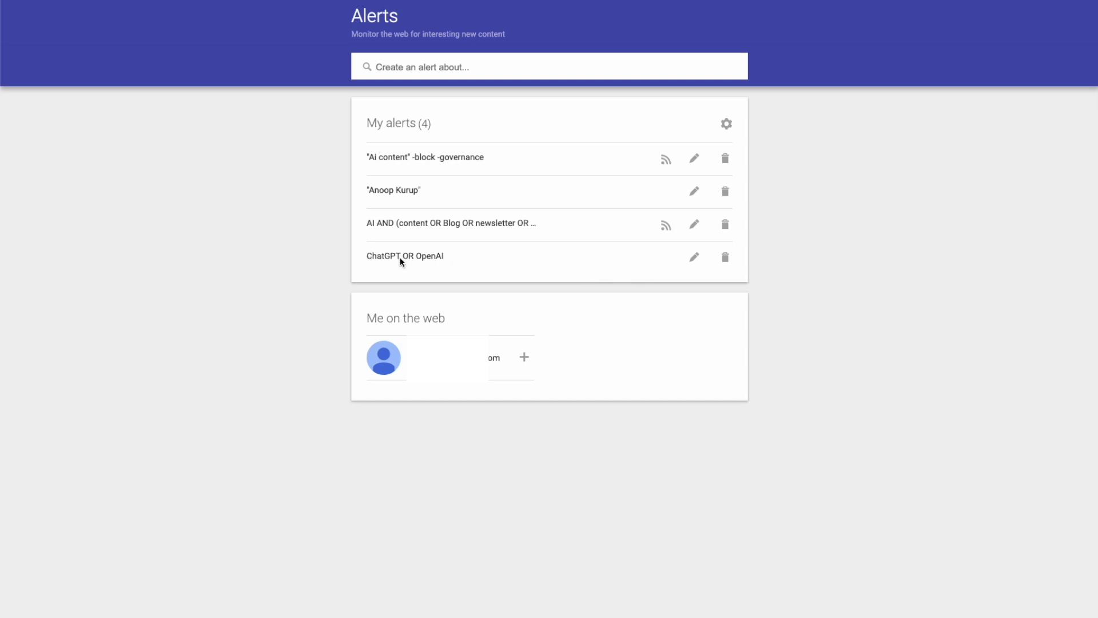
# Step: Open the "ChatGPT OR OpenAI" alert for editing and inspect its query and the available delivery frequencies
pyautogui.click(694, 257)
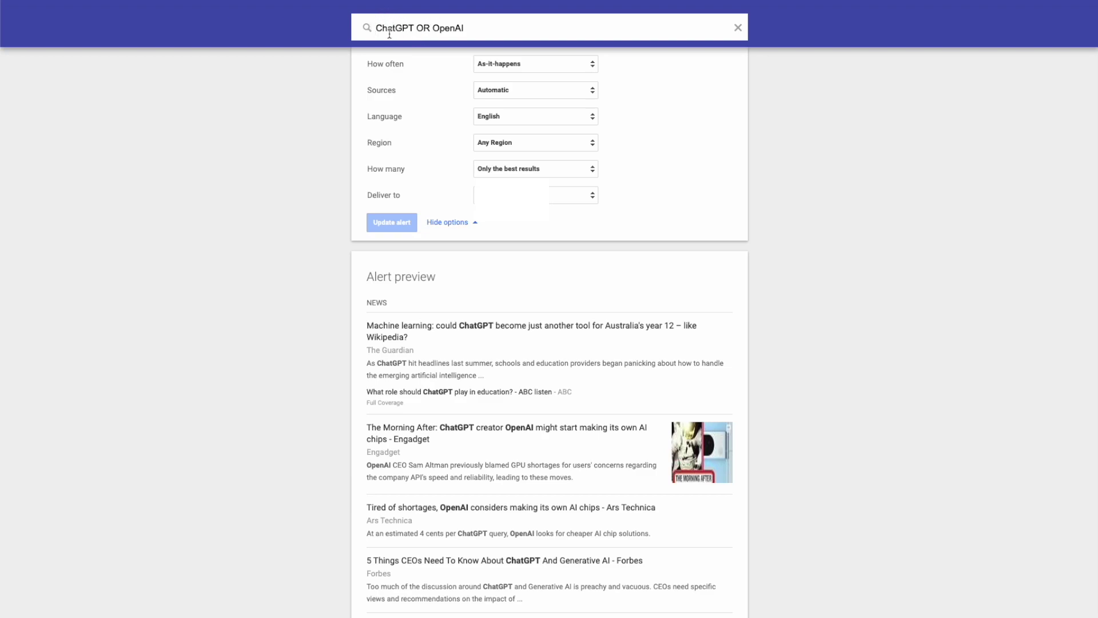
pyautogui.moveTo(417, 27); pyautogui.dragTo(429, 27)
pyautogui.click(482, 18)
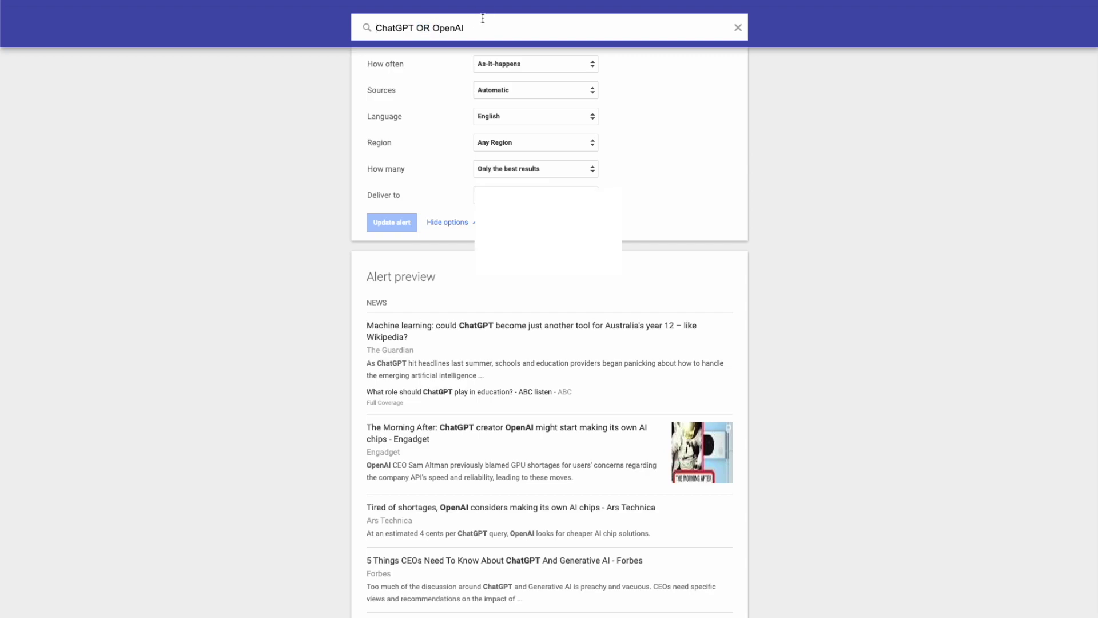
pyautogui.press('Left')
pyautogui.press('Left')
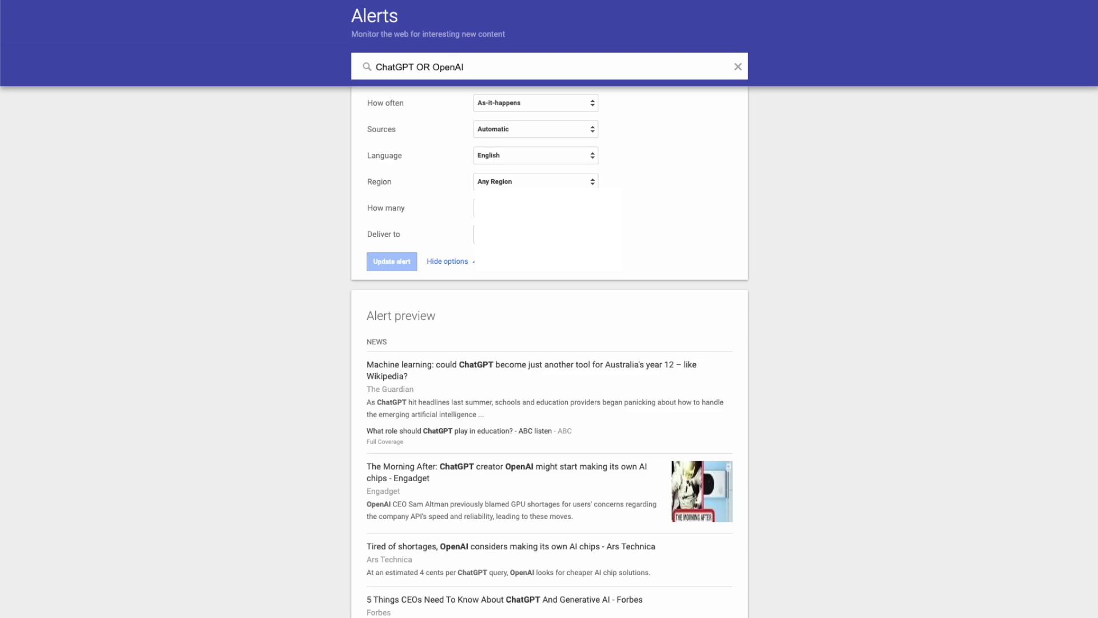
pyautogui.click(524, 105)
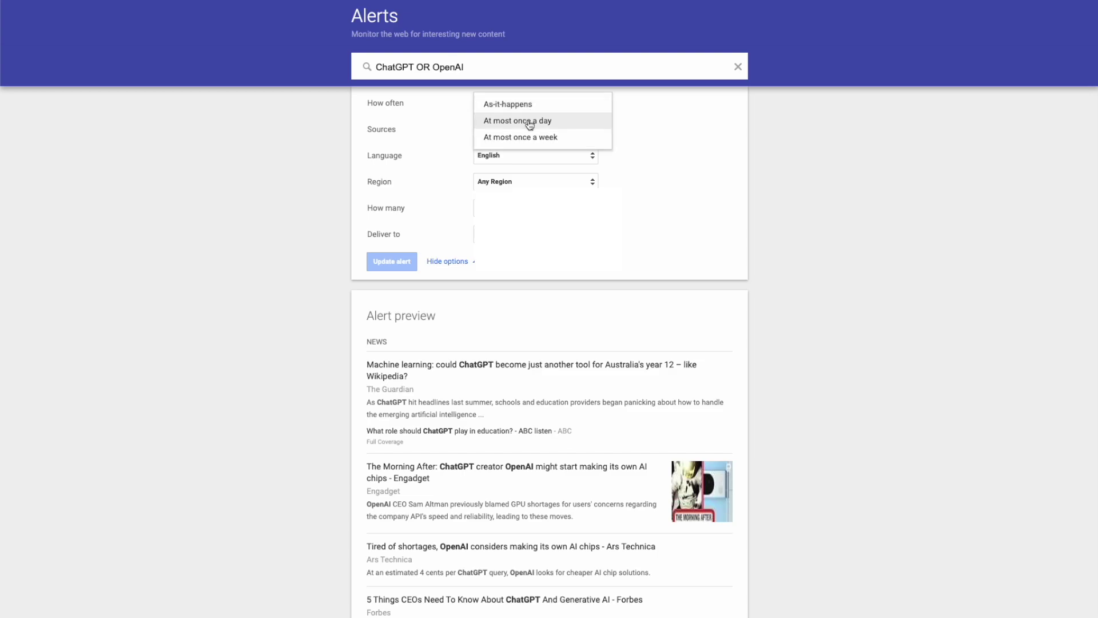
pyautogui.click(675, 128)
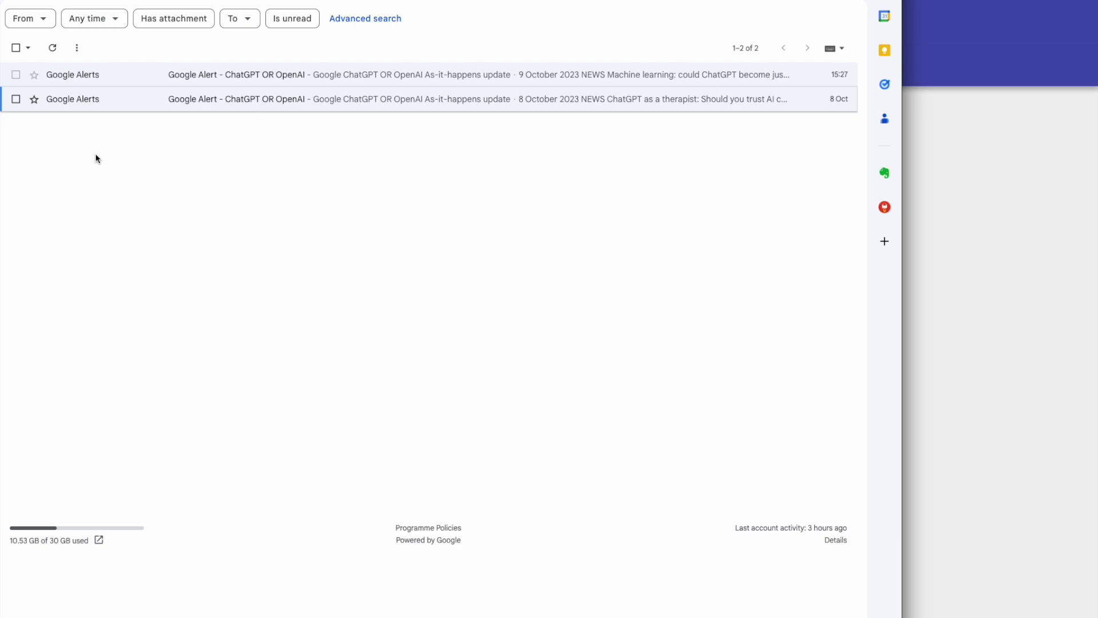
# Step: Switch to Gmail, read through the 8 October "ChatGPT OR OpenAI" alert email, and return to the message list
pyautogui.click(80, 99)
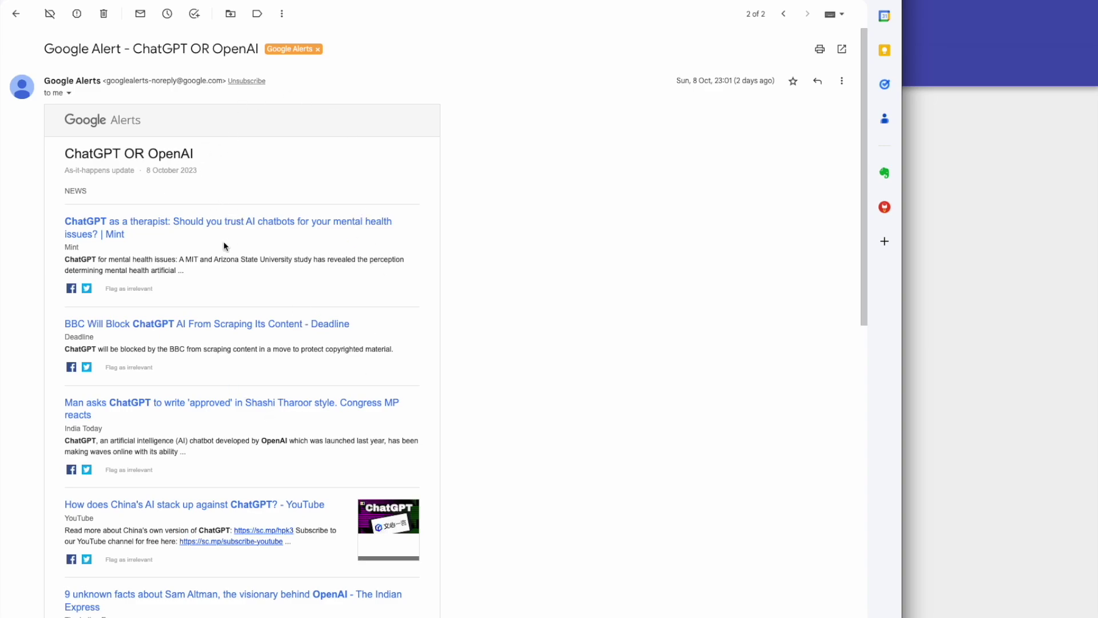
pyautogui.scroll(-10, 240, 423)
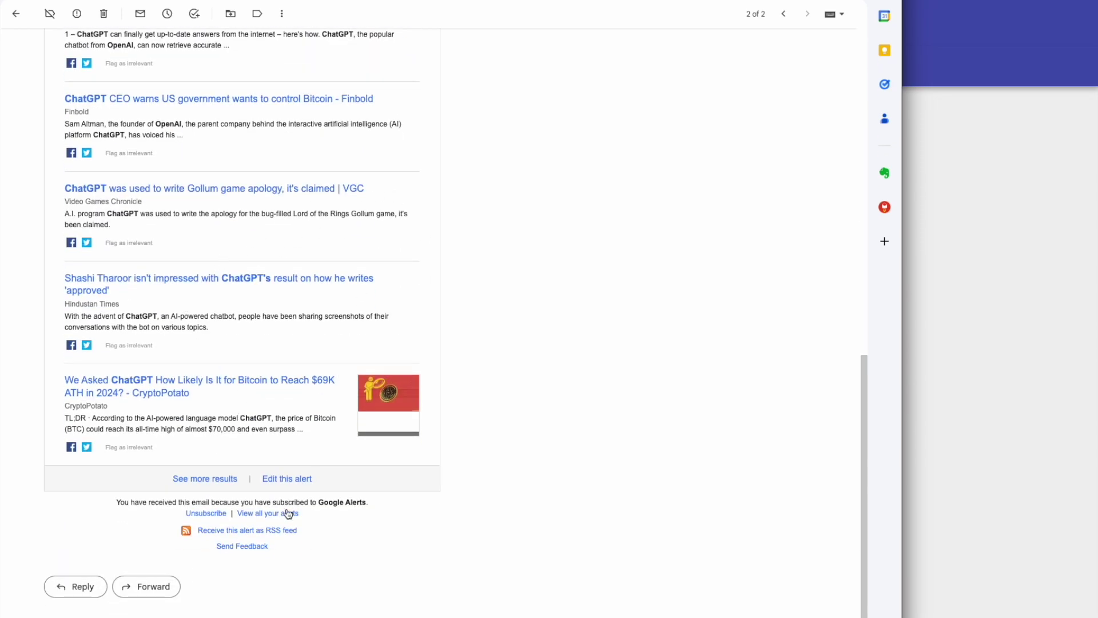
pyautogui.scroll(15, 288, 513)
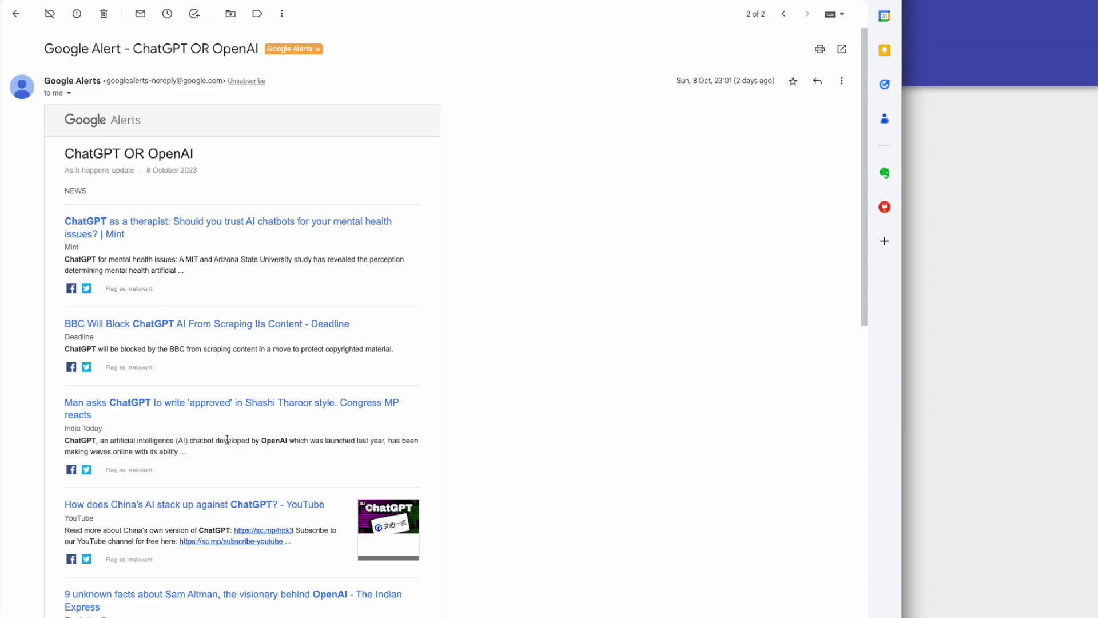
pyautogui.scroll(-15, 188, 474)
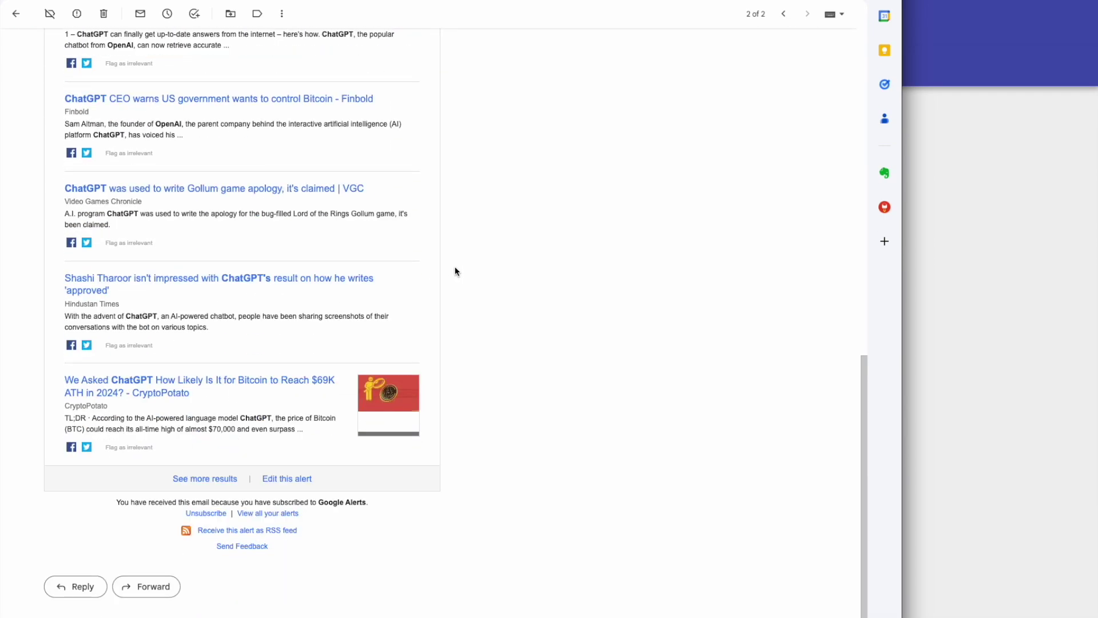
pyautogui.scroll(15, 468, 282)
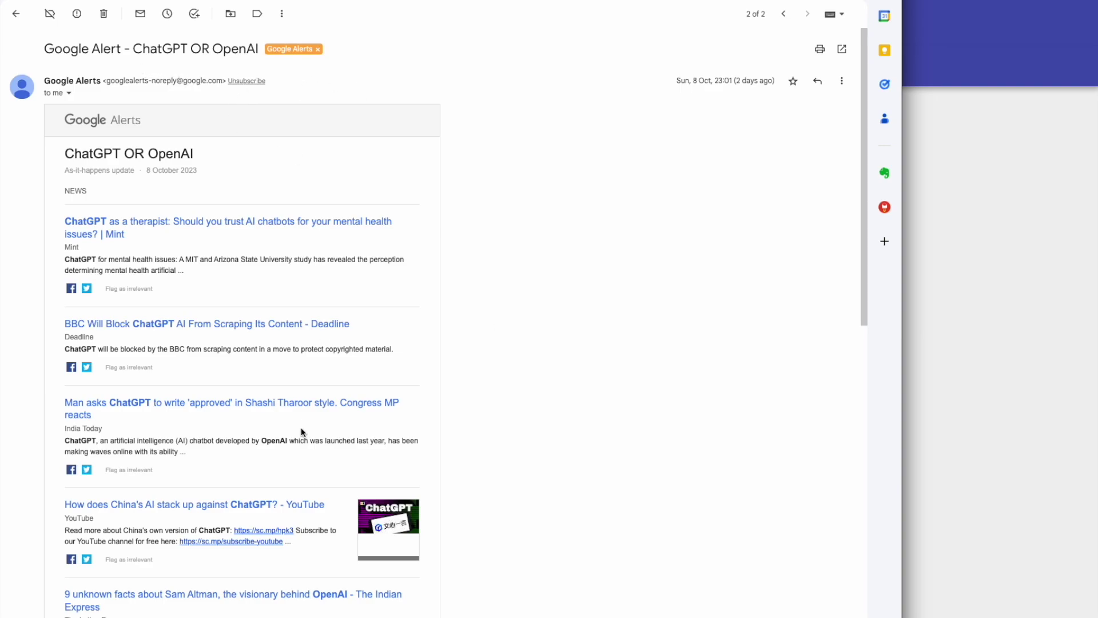
pyautogui.scroll(-10, 579, 356)
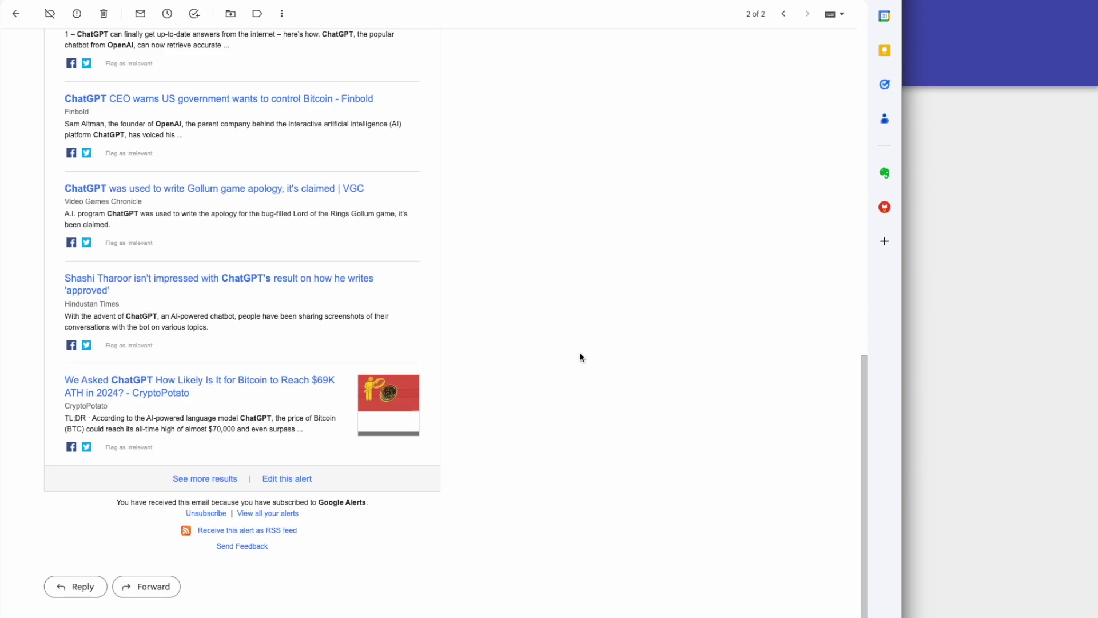
pyautogui.scroll(10, 540, 361)
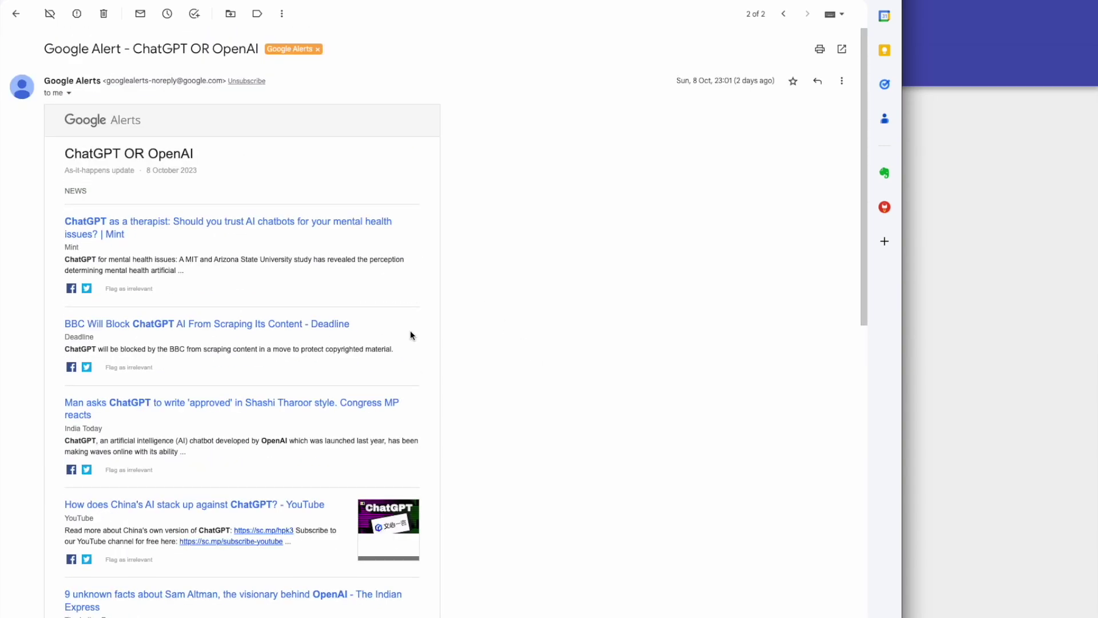
pyautogui.click(15, 14)
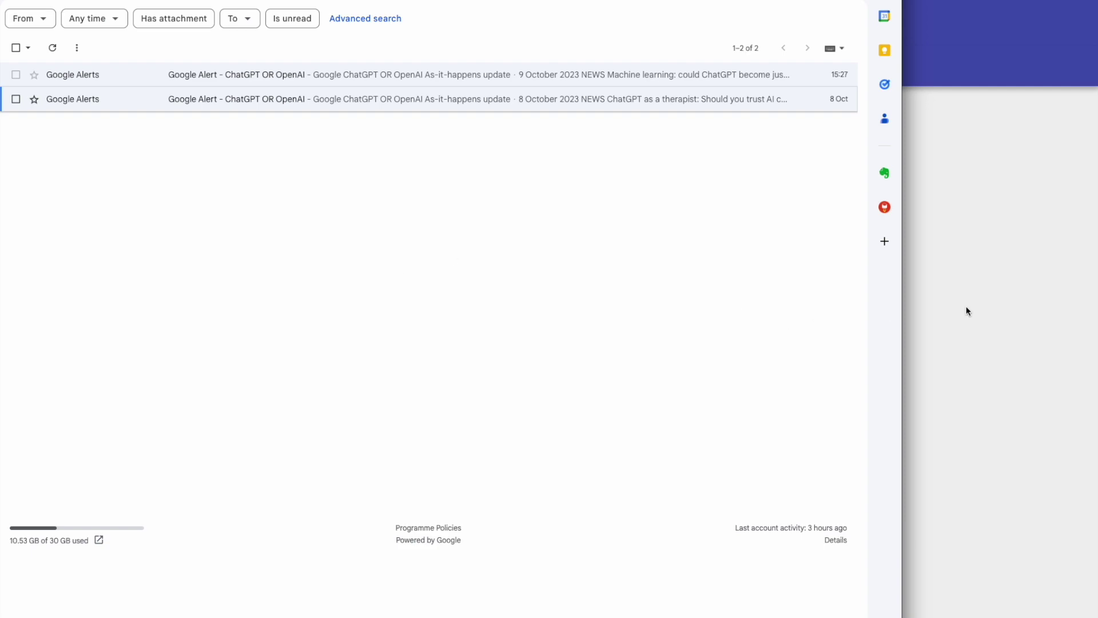
# Step: Switch back to Google Alerts, review the "ChatGPT OR OpenAI" alert preview, and return to the list of alerts
pyautogui.click(1023, 311)
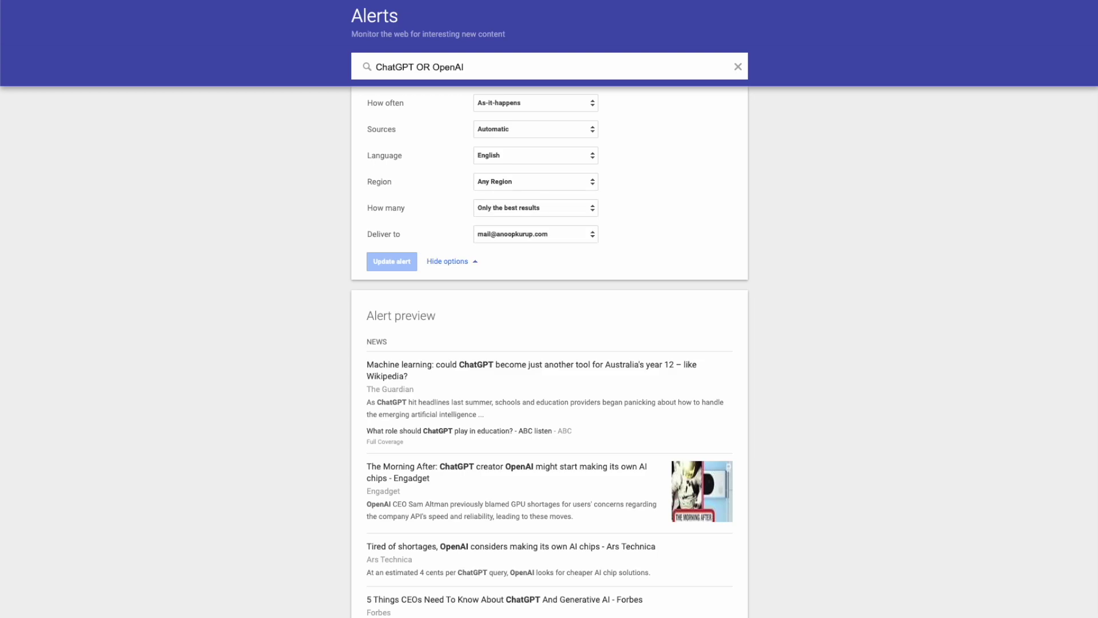
pyautogui.scroll(-5, 249, 220)
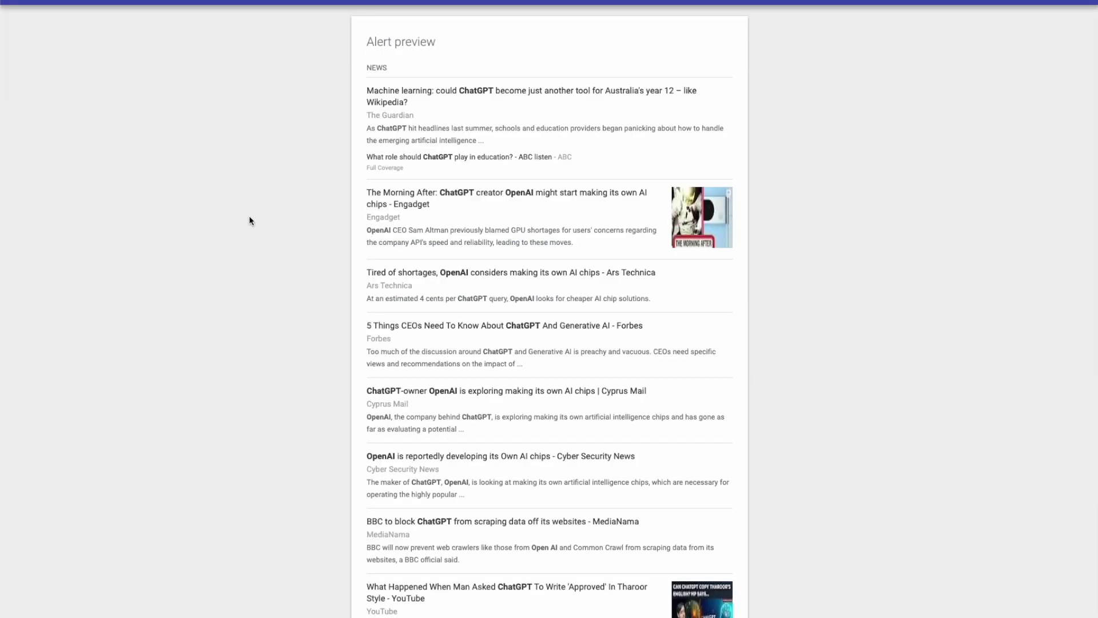
pyautogui.click(74, 1)
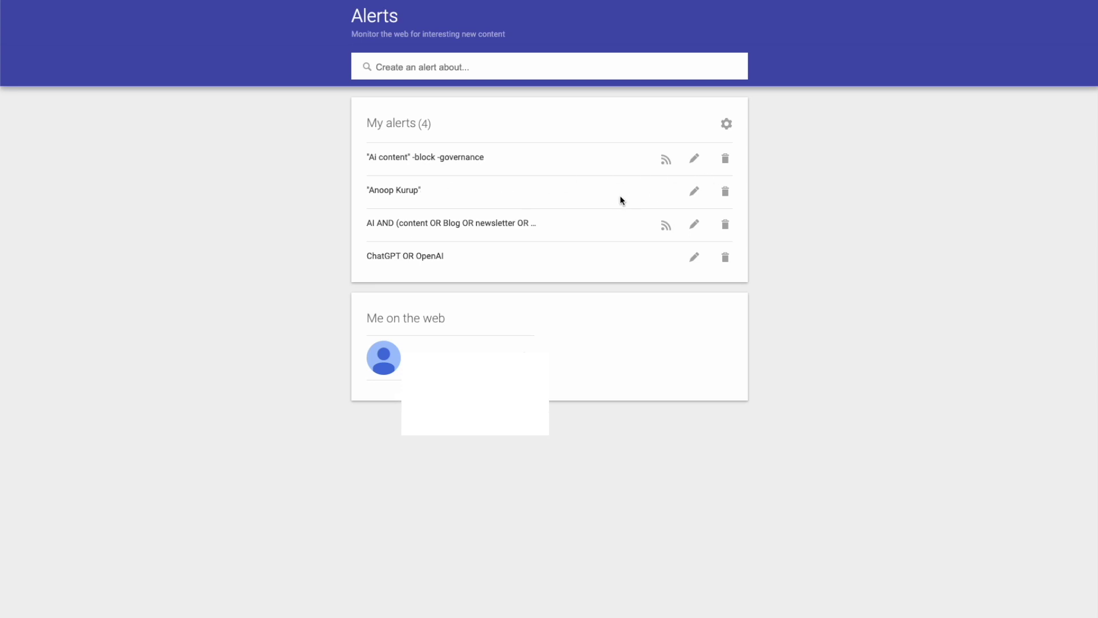
# Step: Open the "AI AND (content OR Blog OR newsletter OR …" alert for editing and inspect its available source types
pyautogui.click(694, 225)
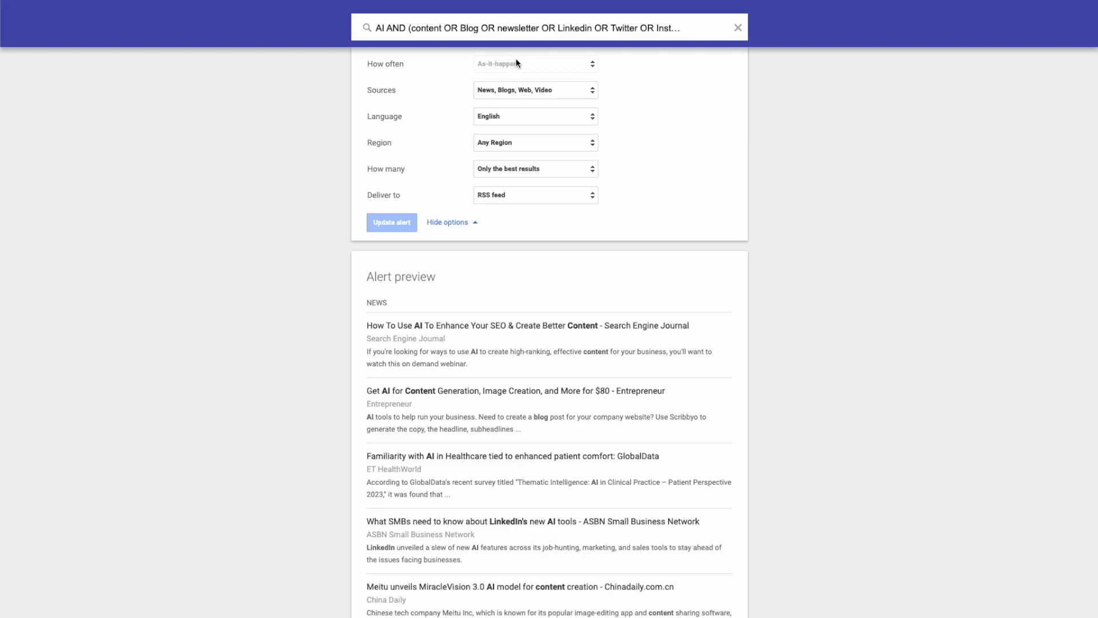
pyautogui.click(525, 90)
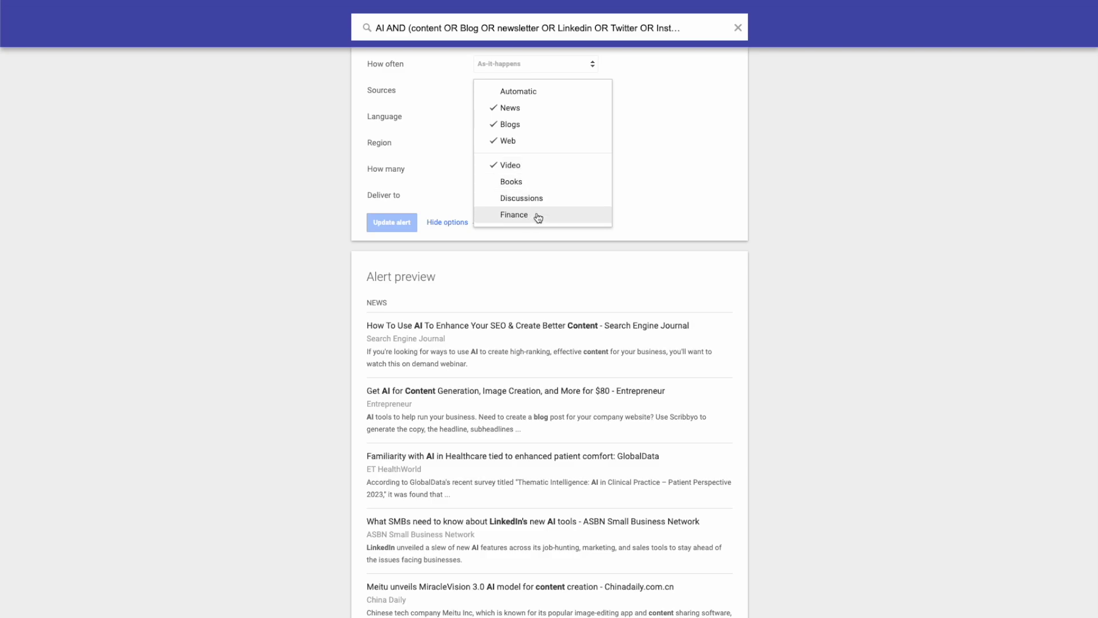
pyautogui.click(677, 155)
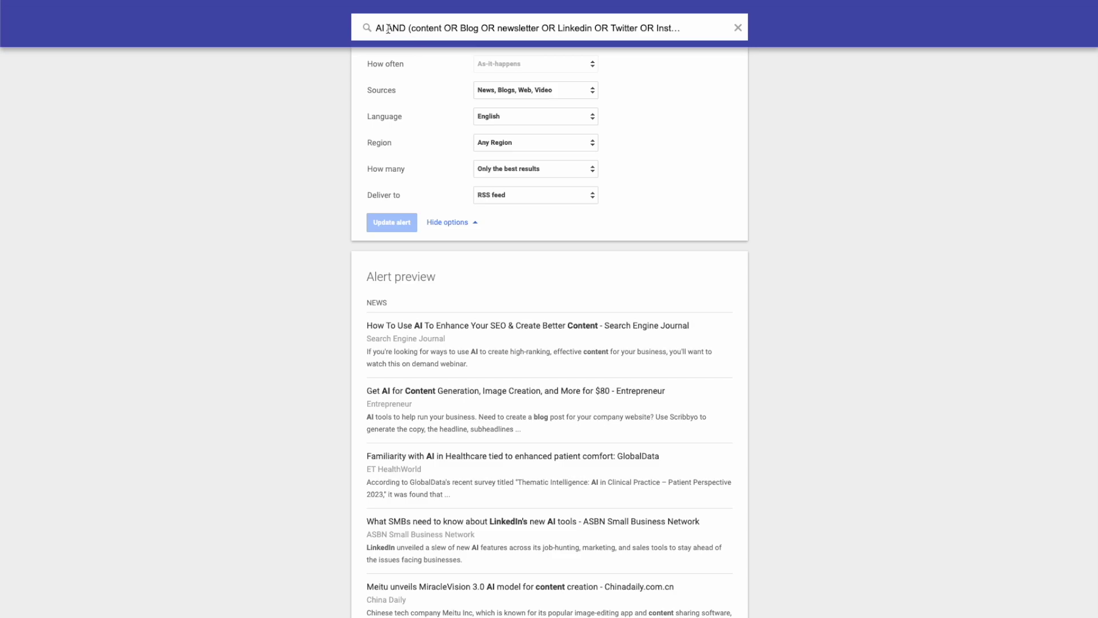
# Step: Examine the alert's full search query, including the excluded terms -identify, -governance and -block at its end
pyautogui.click(519, 31)
pyautogui.press('End')
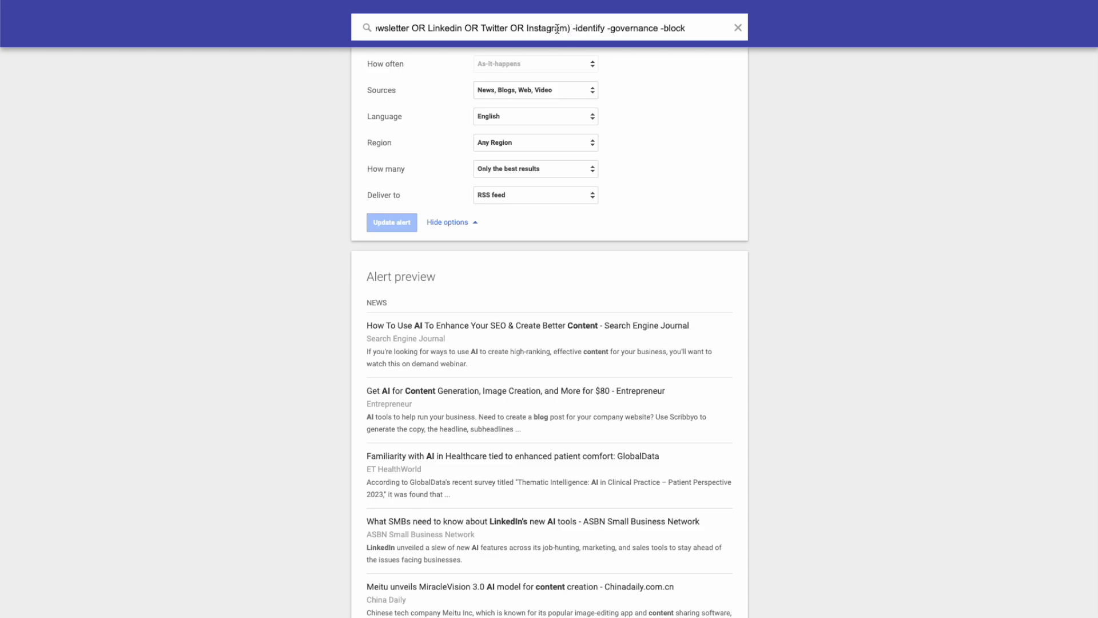
pyautogui.click(573, 28)
pyautogui.doubleClick(597, 29)
pyautogui.click(633, 30)
pyautogui.doubleClick(632, 30)
pyautogui.doubleClick(678, 29)
pyautogui.click(613, 32)
pyautogui.press('Home')
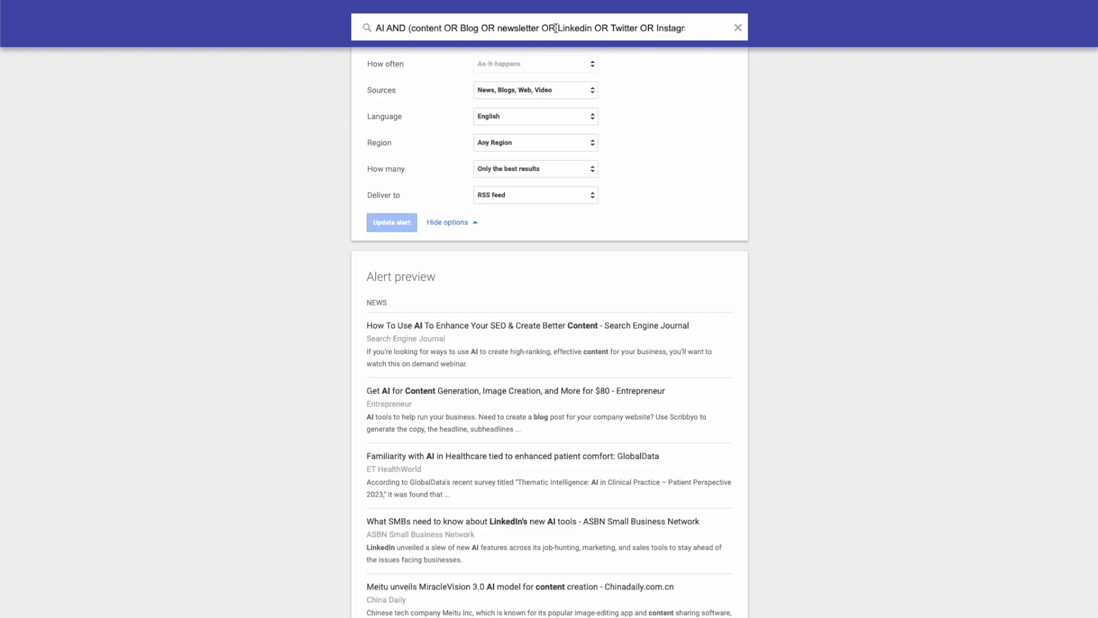
# Step: Review the news results in this alert's preview and return to the list of alerts
pyautogui.scroll(-2, 608, 349)
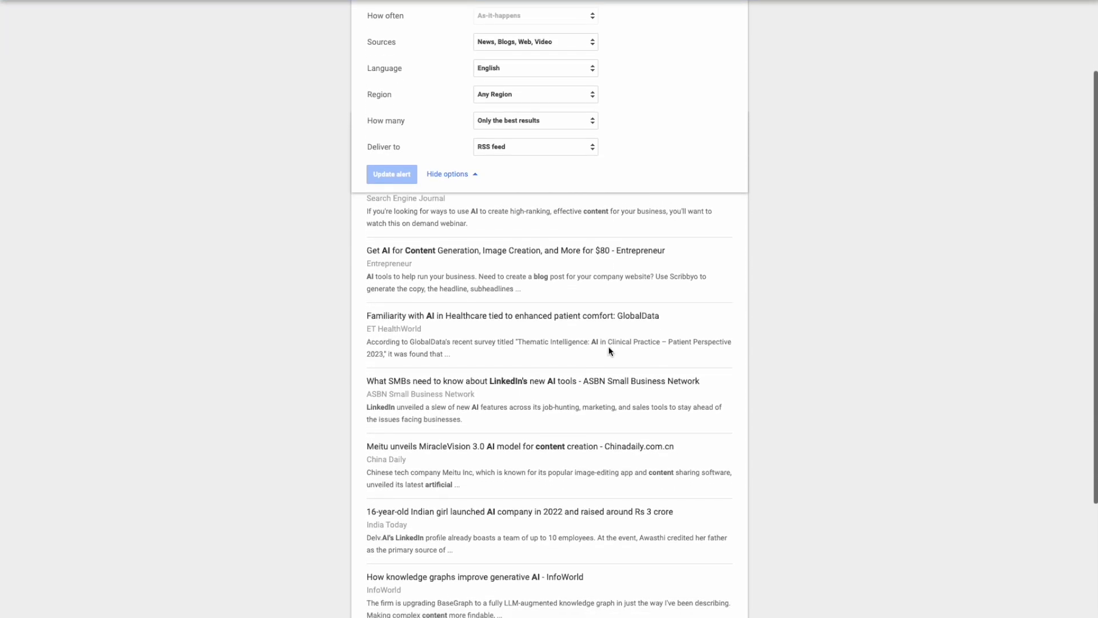
pyautogui.scroll(1, 522, 295)
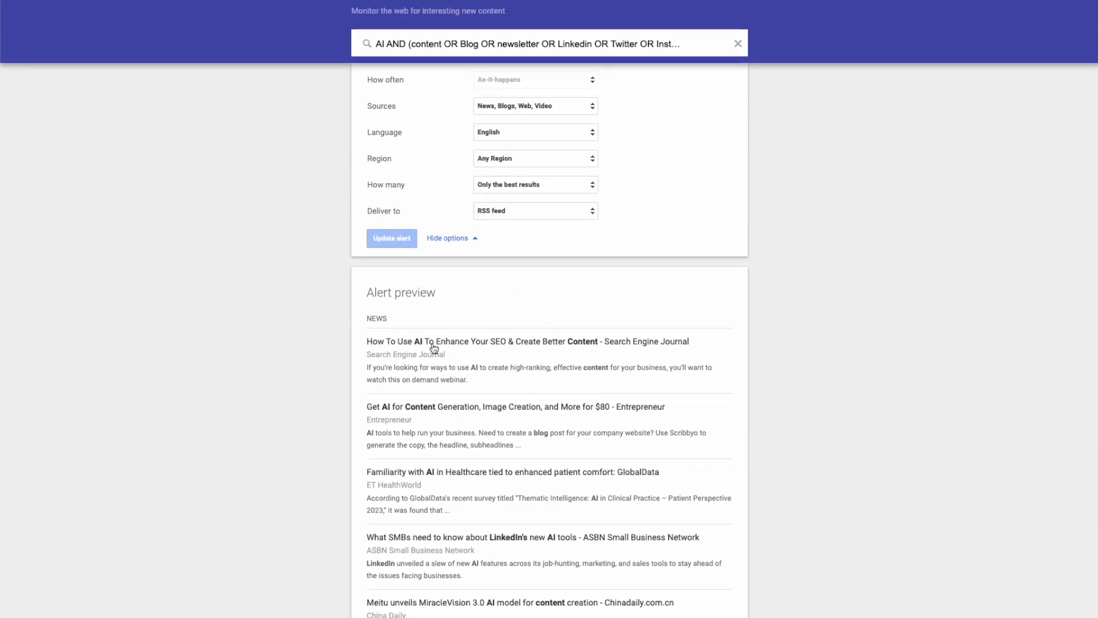
pyautogui.scroll(-1, 503, 352)
pyautogui.scroll(-4, 502, 352)
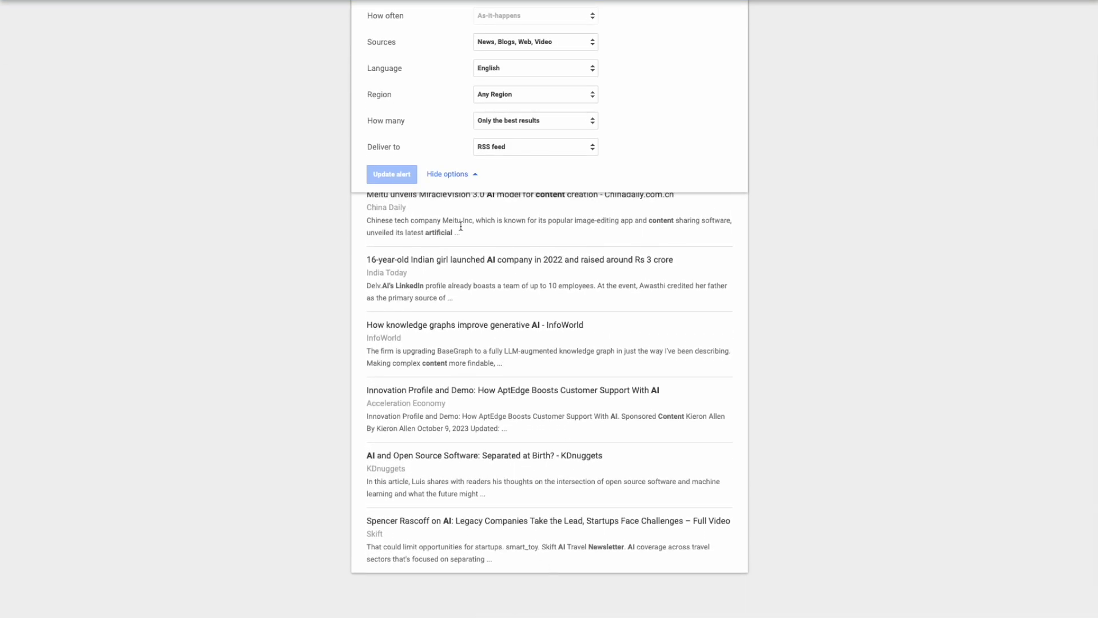
pyautogui.scroll(5, 809, 252)
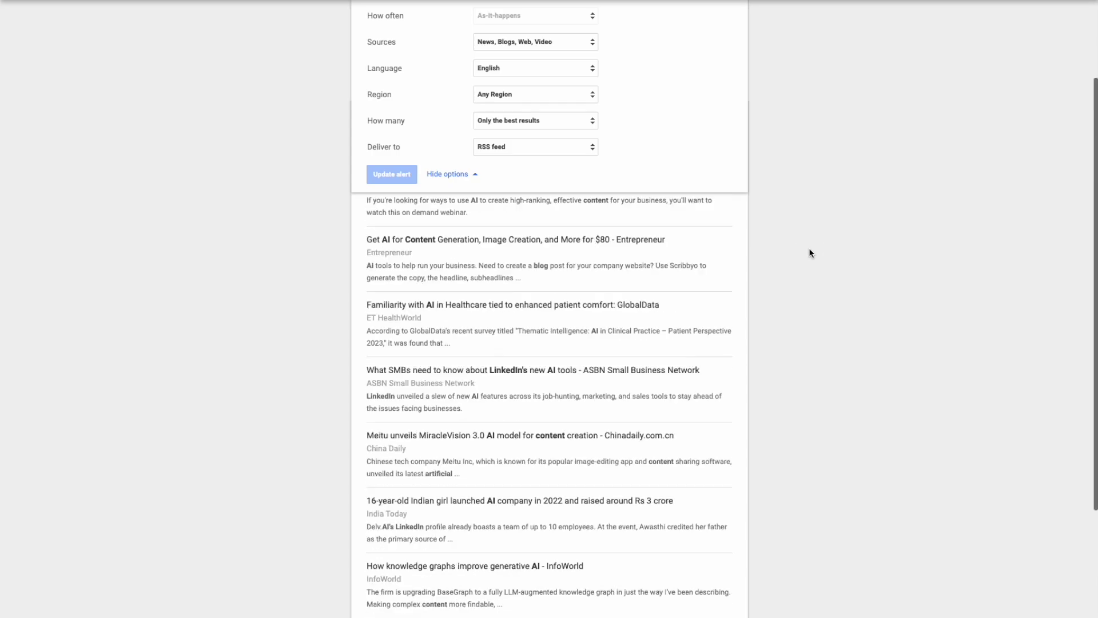
pyautogui.scroll(-4, 808, 253)
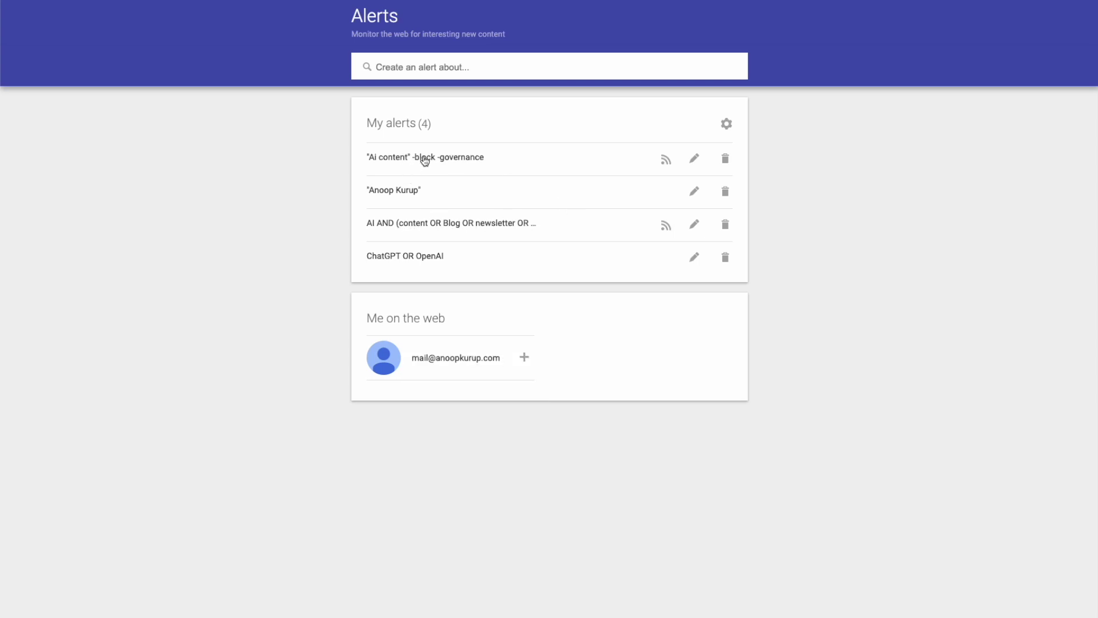
# Step: Open the "Ai content" -block -governance alert for editing and review its options and preview results
pyautogui.click(695, 159)
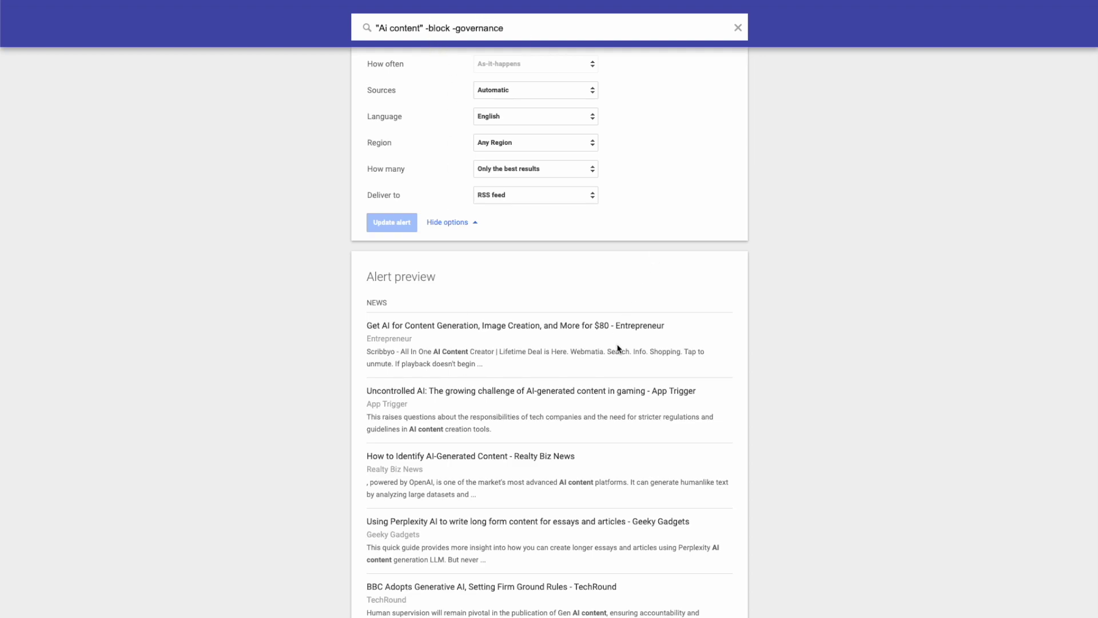
pyautogui.scroll(-5, 618, 348)
pyautogui.scroll(-3, 534, 369)
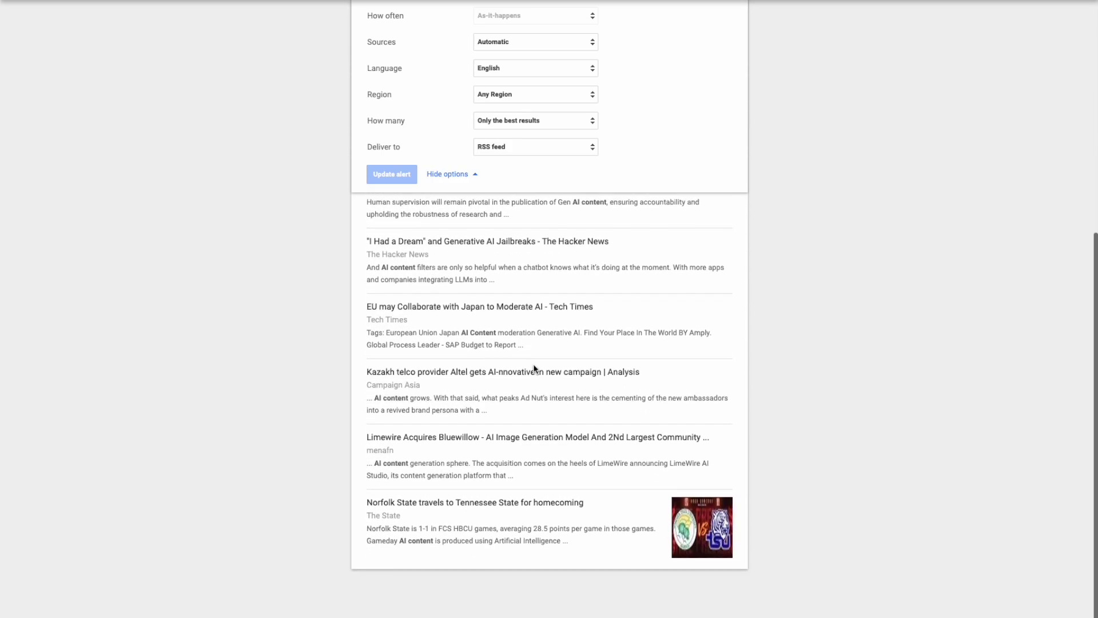
pyautogui.scroll(8, 534, 368)
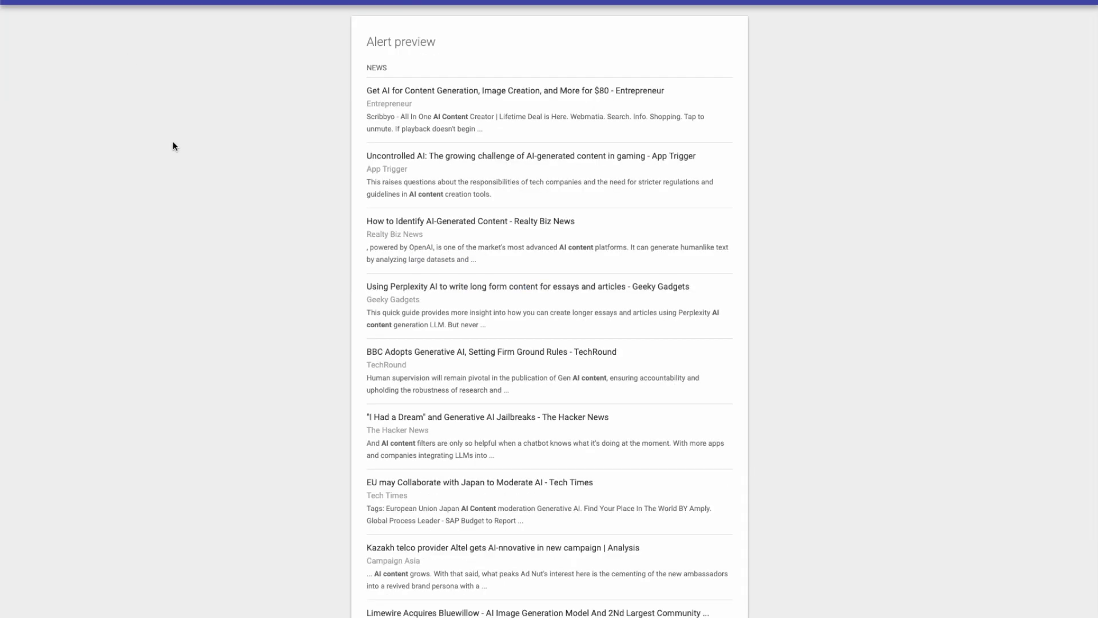
pyautogui.scroll(3, 173, 142)
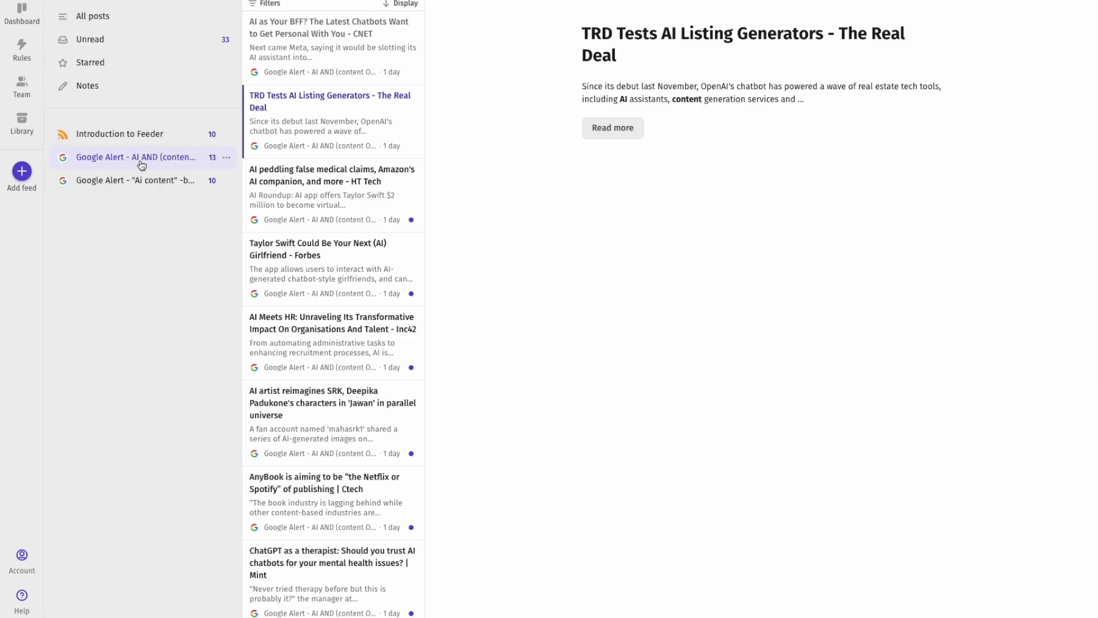
# Step: Switch to Feeder and start adding a new feed from Google Alerts
pyautogui.click(21, 171)
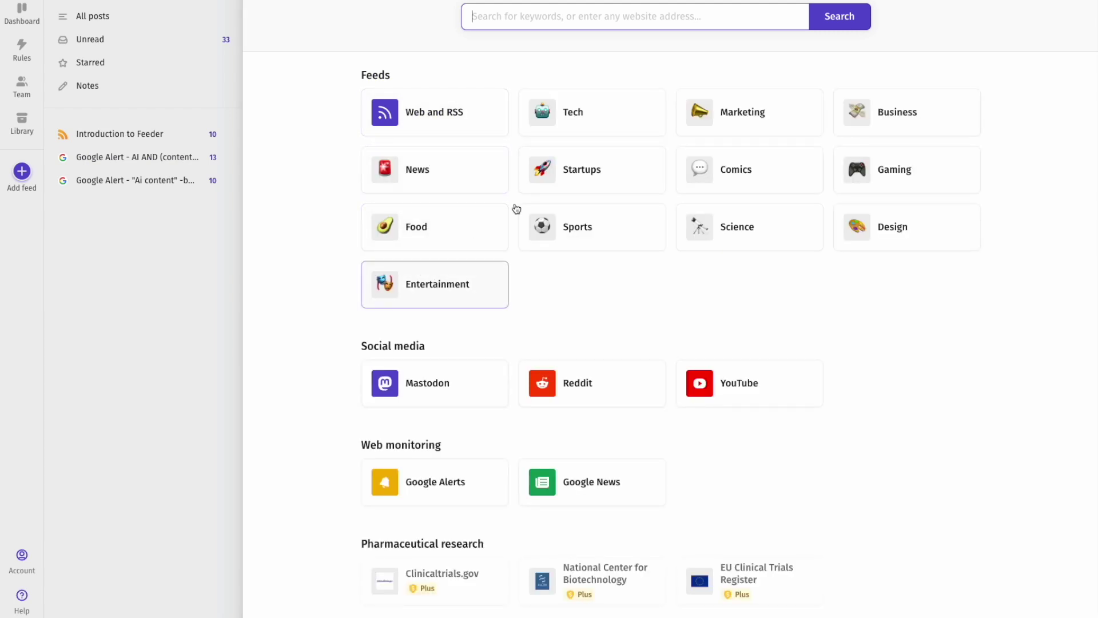
pyautogui.click(431, 478)
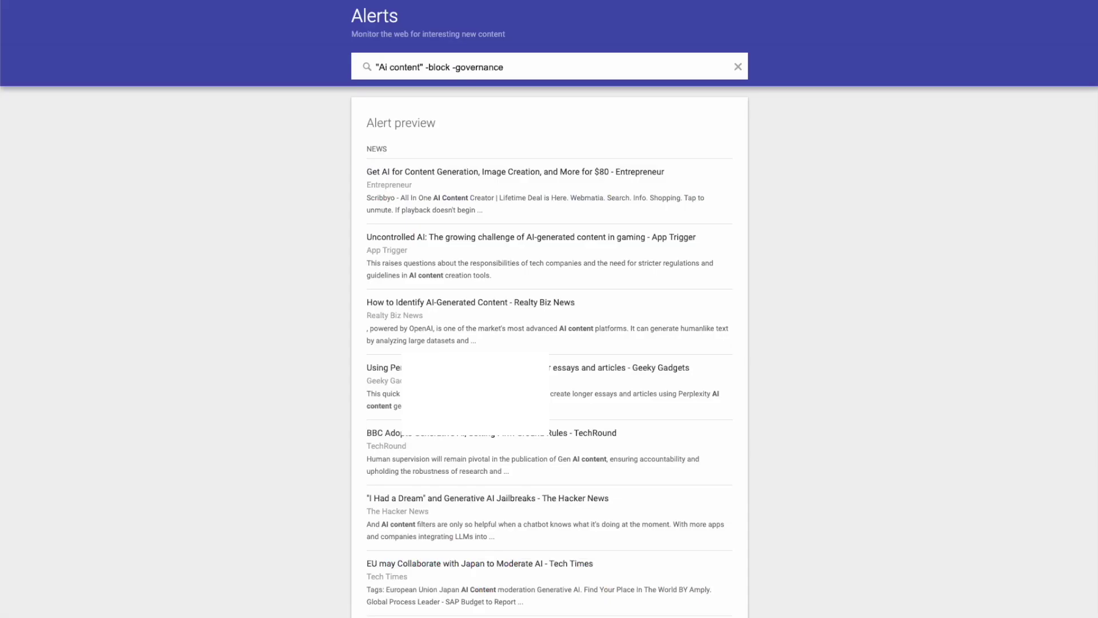
# Step: Return to the Google Alerts list, open the RSS feed of the "Ai content" -block -governance alert, and look through it
pyautogui.press('Return')
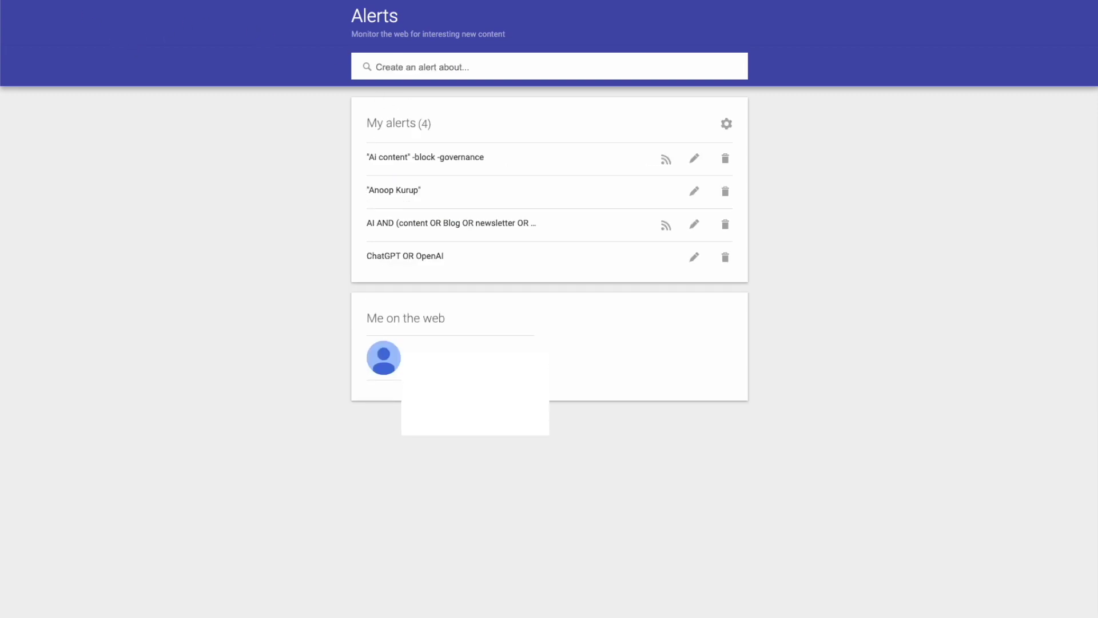
pyautogui.click(665, 161)
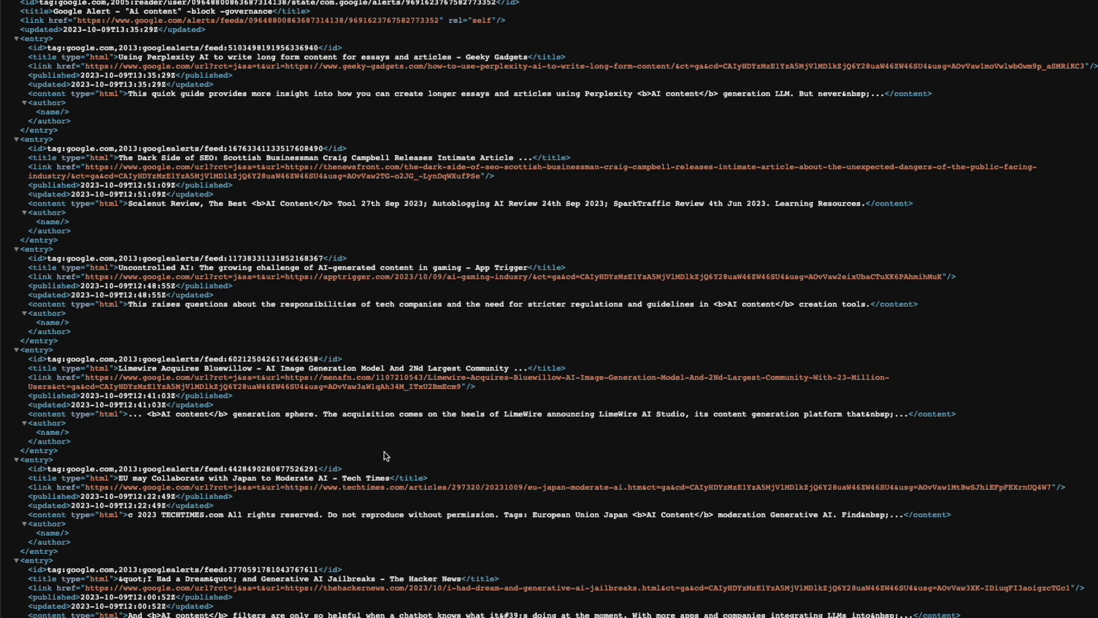
pyautogui.scroll(-8, 385, 456)
pyautogui.scroll(8, 289, 94)
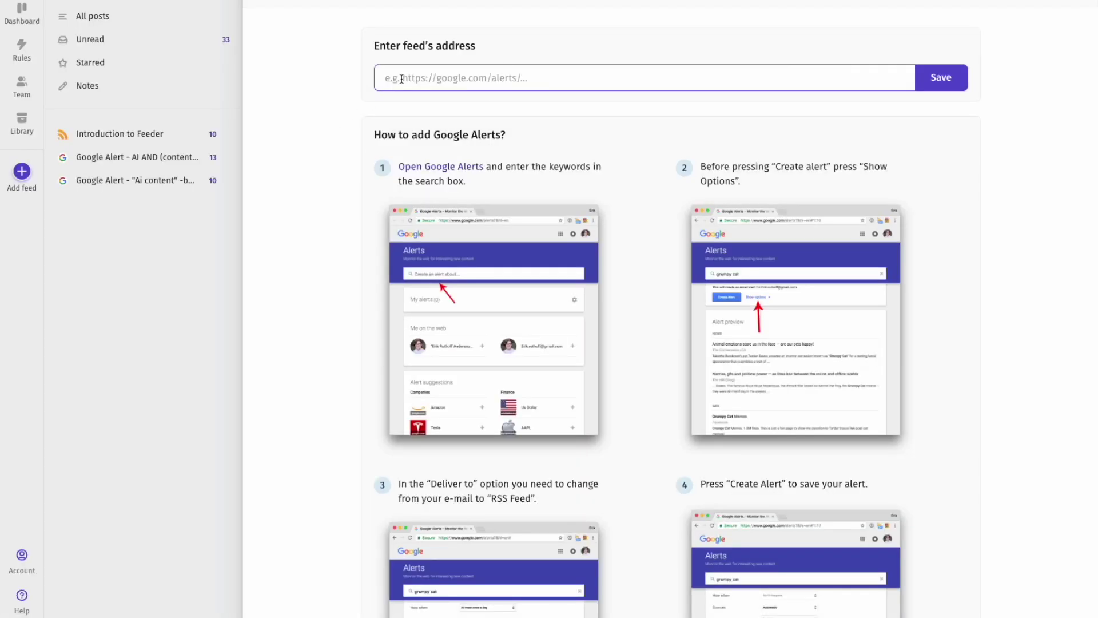
pyautogui.click(403, 78)
pyautogui.click(182, 342)
pyautogui.click(366, 1)
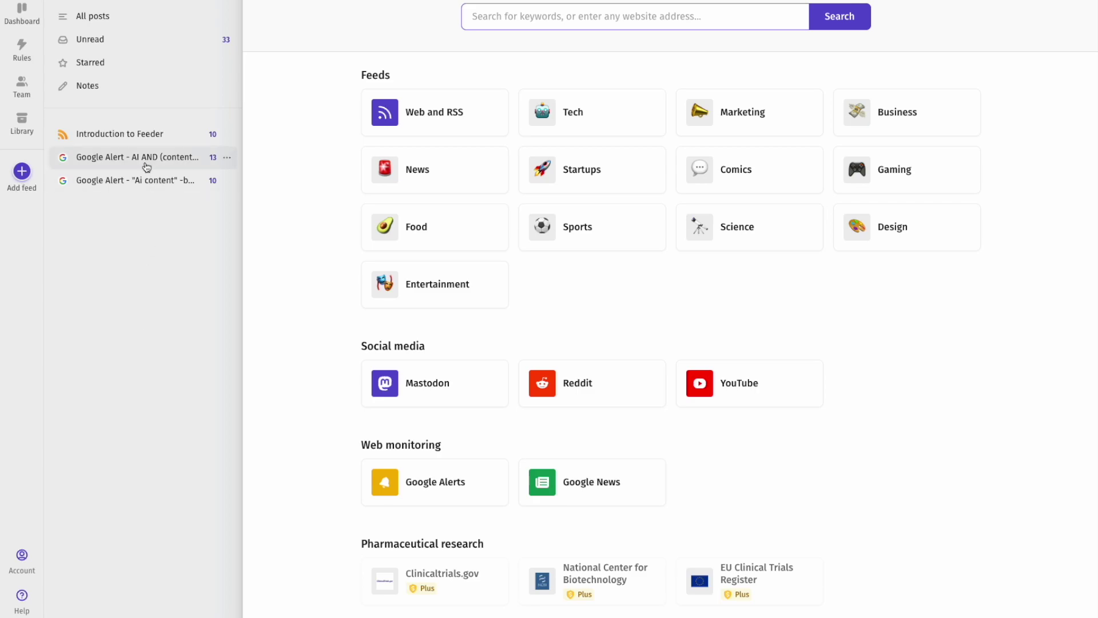
# Step: Open the "AI AND (content" Google Alert feed, read the full "AI peddling false medical claims" article, and return to the feed
pyautogui.click(146, 164)
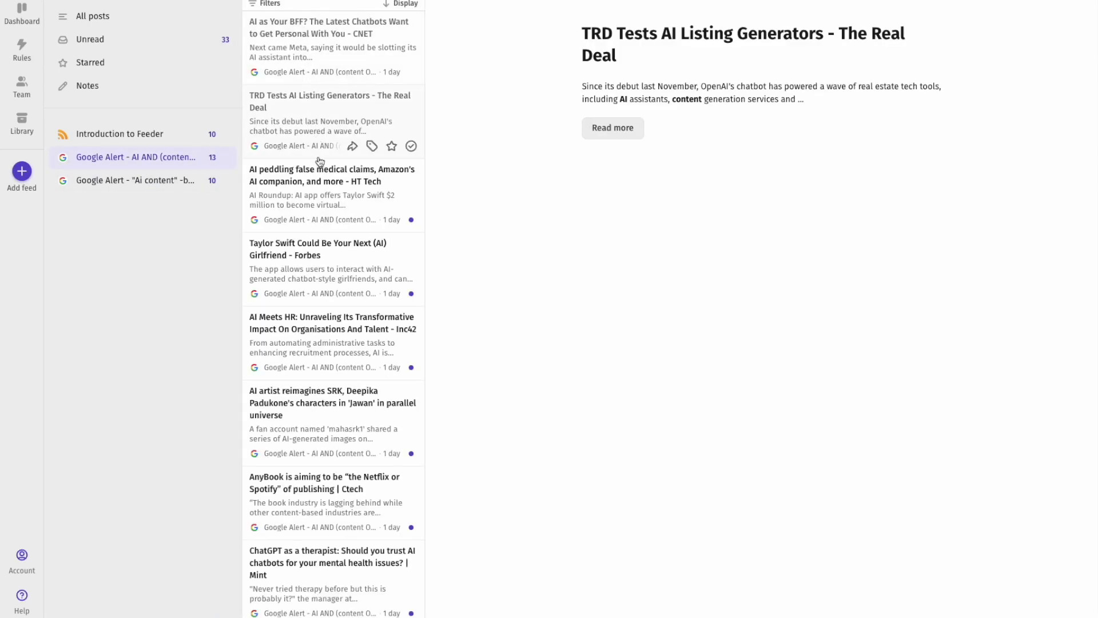
pyautogui.click(320, 191)
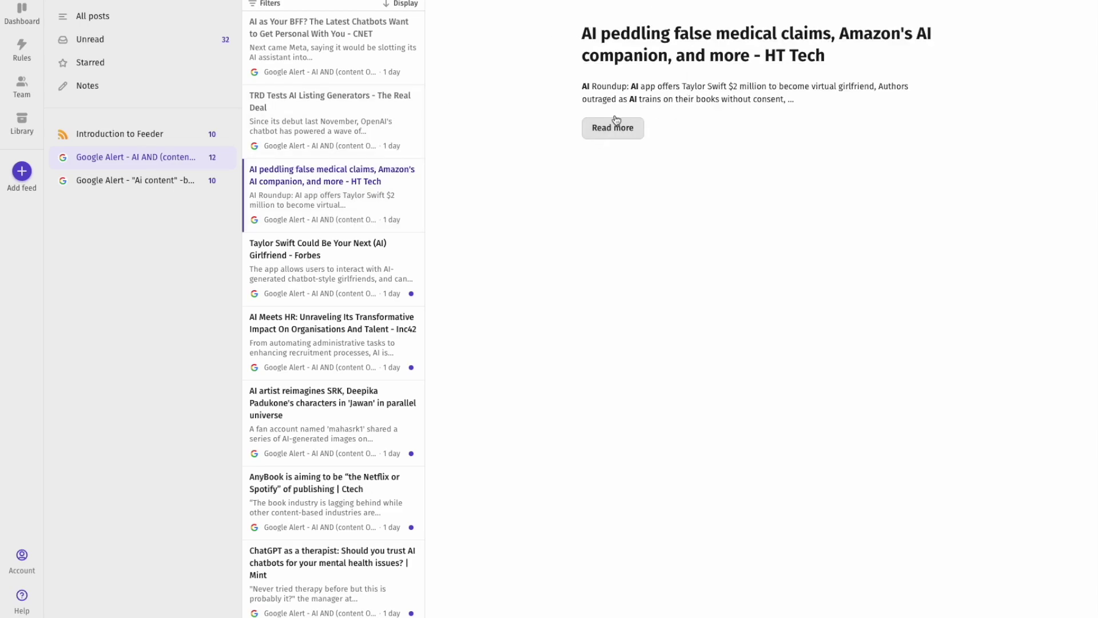
pyautogui.click(630, 129)
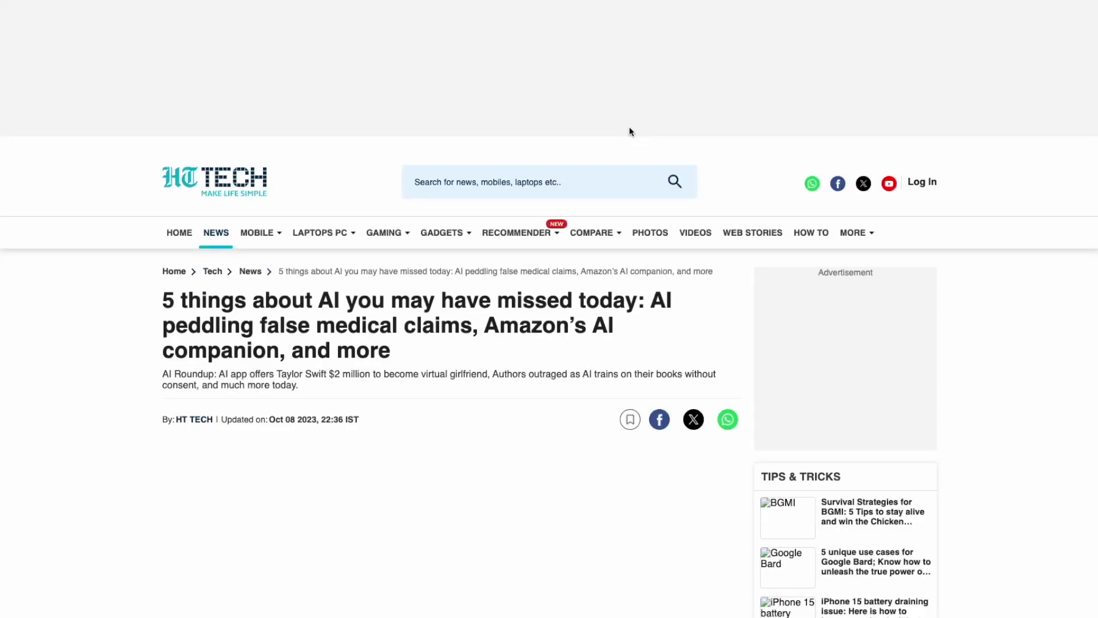
pyautogui.scroll(-20, 589, 350)
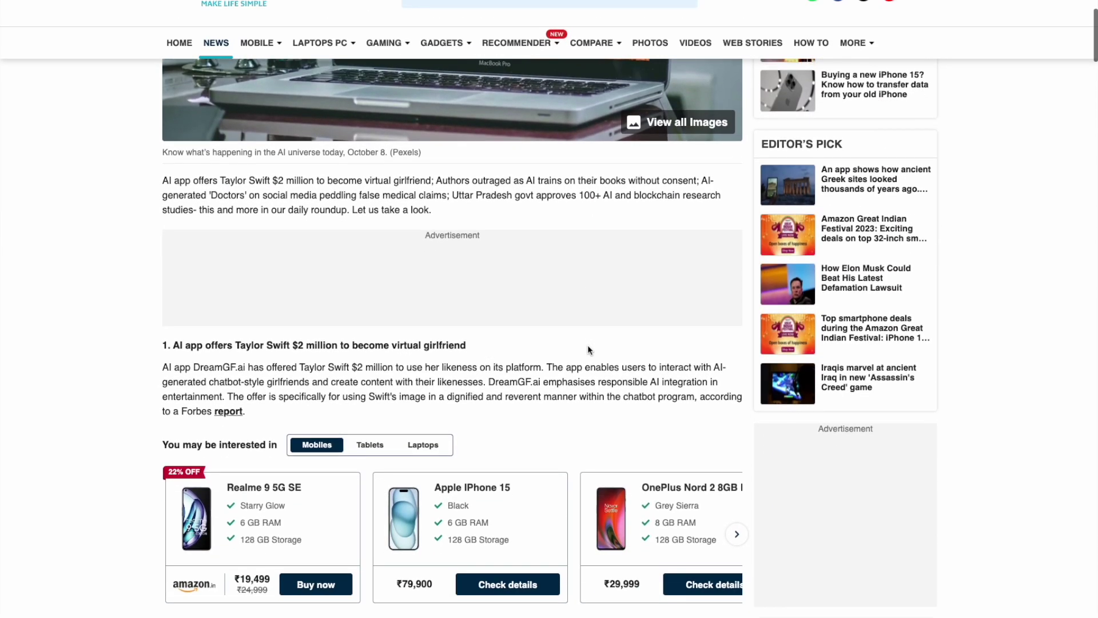
pyautogui.hotkey('alt', 'Left')
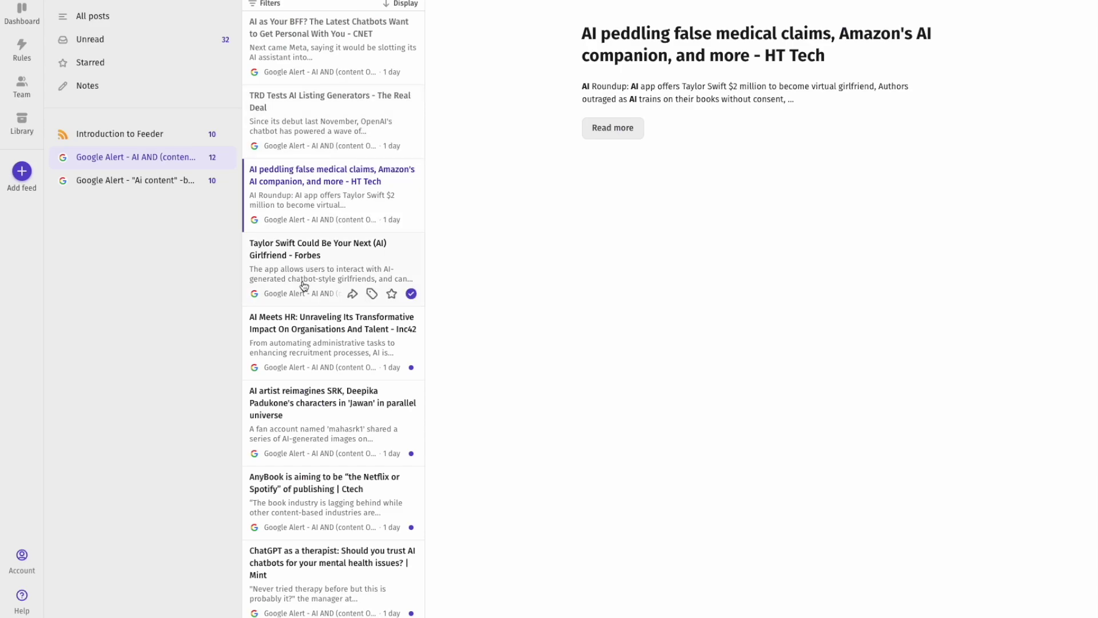
# Step: Browse the feed's posts and view the collection options for the "golden goose" post without adding it
pyautogui.scroll(-17, 304, 286)
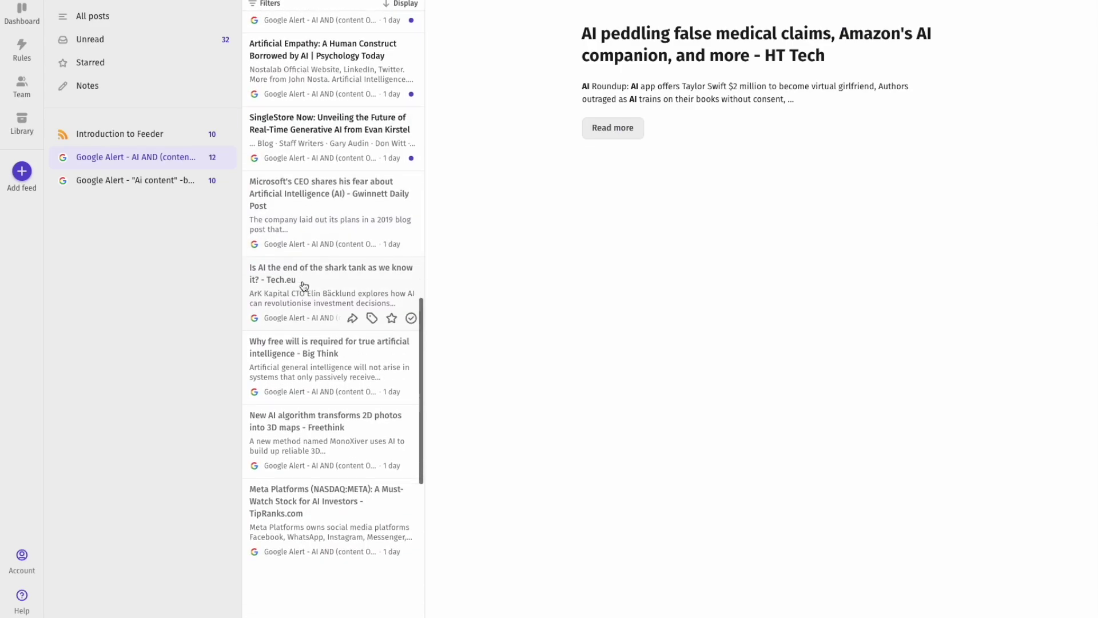
pyautogui.scroll(8, 326, 131)
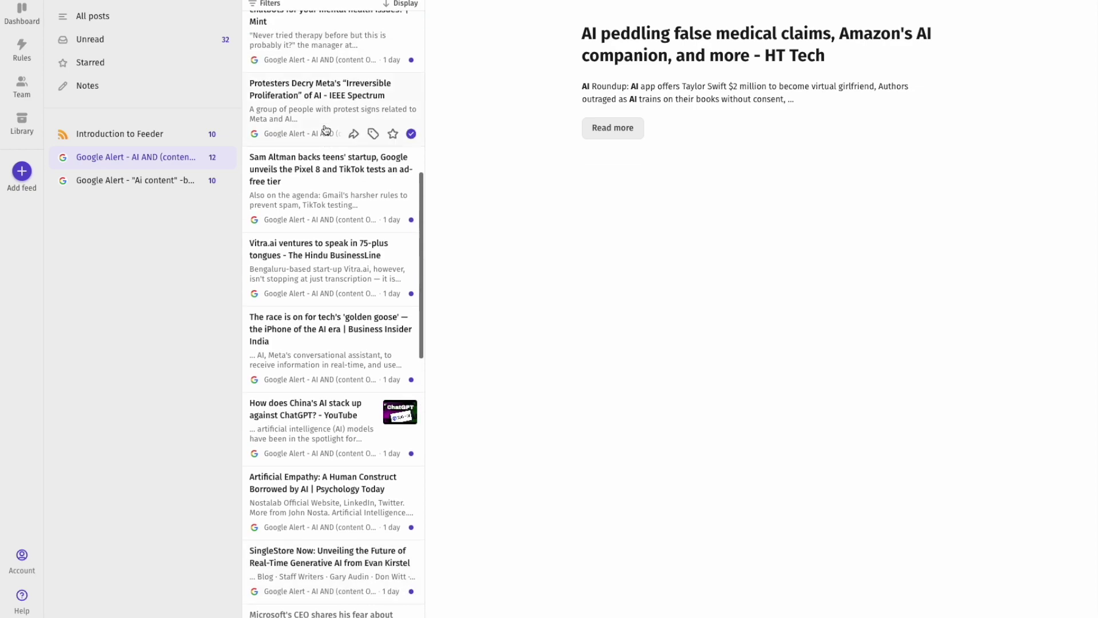
pyautogui.scroll(-1, 326, 129)
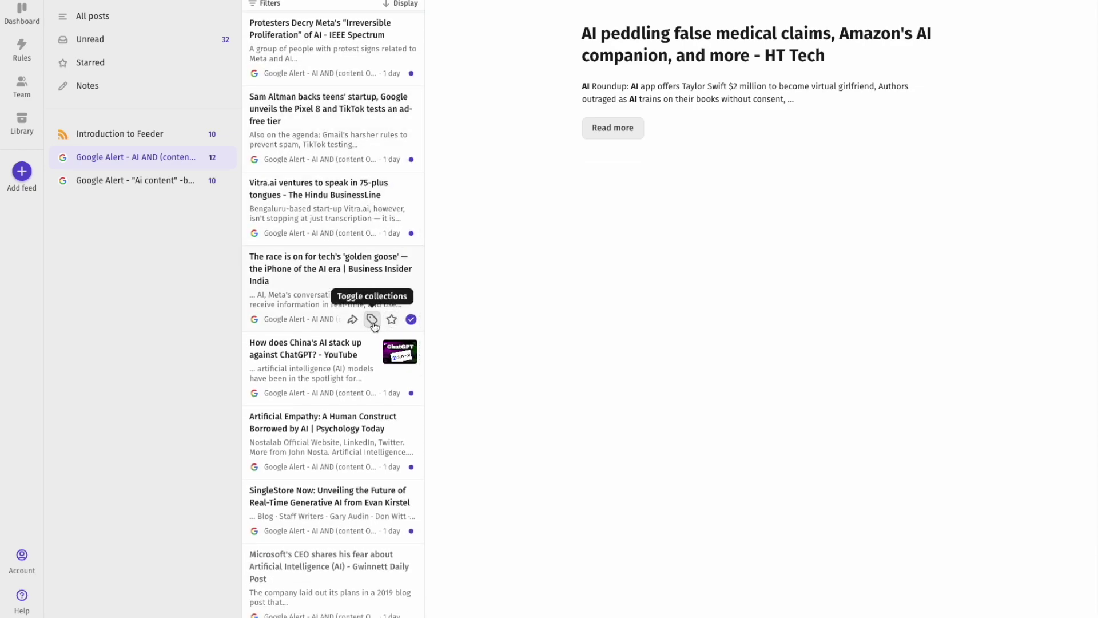
pyautogui.click(372, 320)
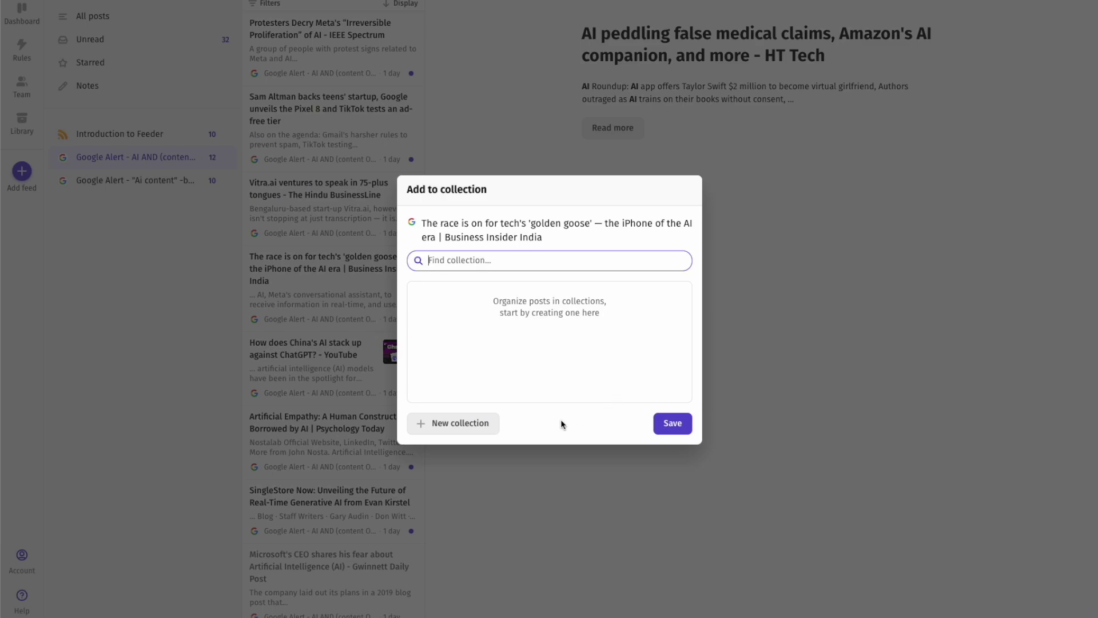
pyautogui.click(742, 199)
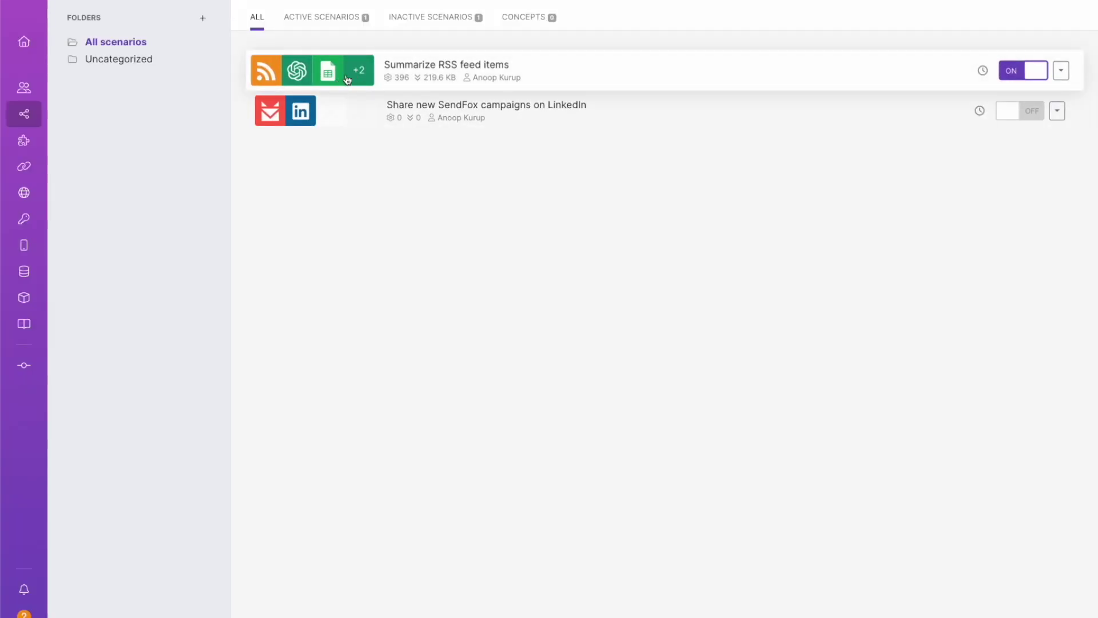
# Step: In Make, open the "Summarize RSS feed items" scenario for editing and review the RSS module's feed URL and item limit
pyautogui.click(420, 75)
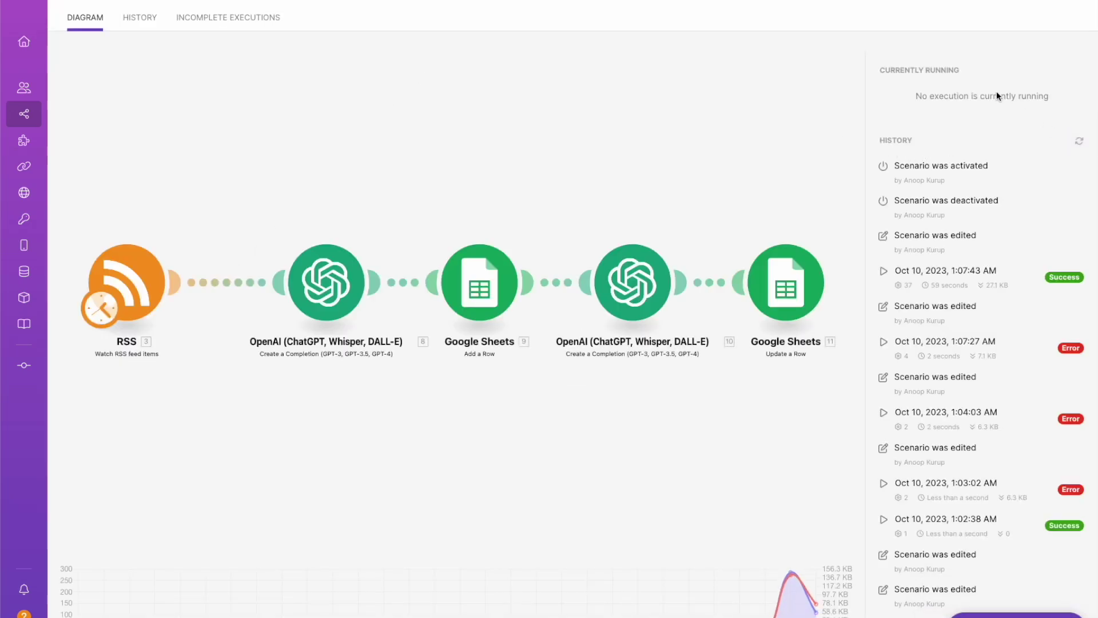
pyautogui.click(622, 234)
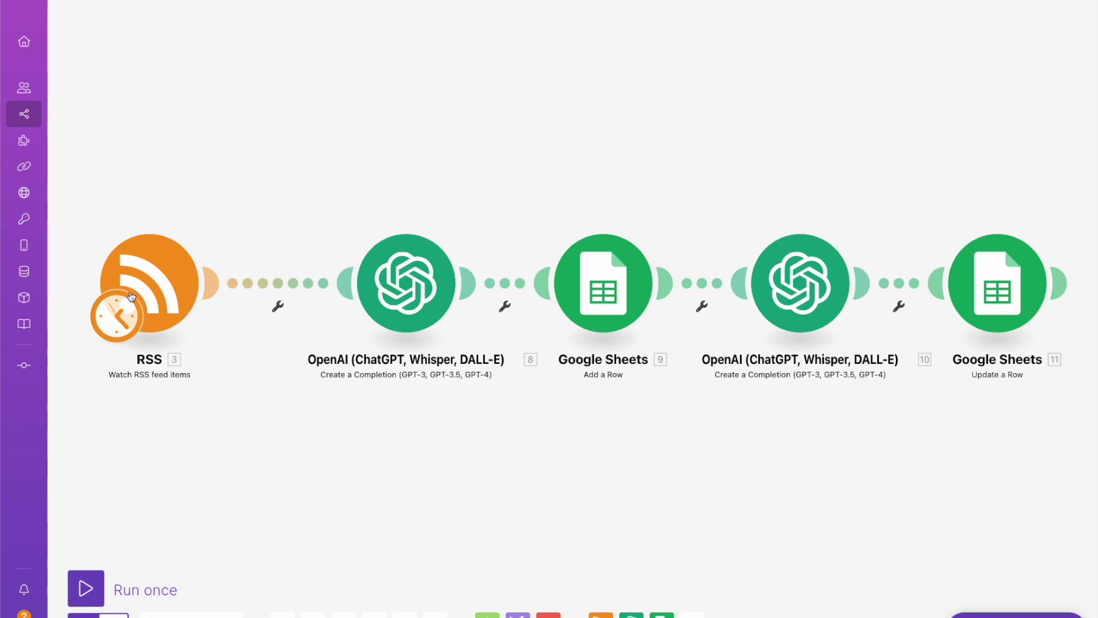
pyautogui.click(156, 279)
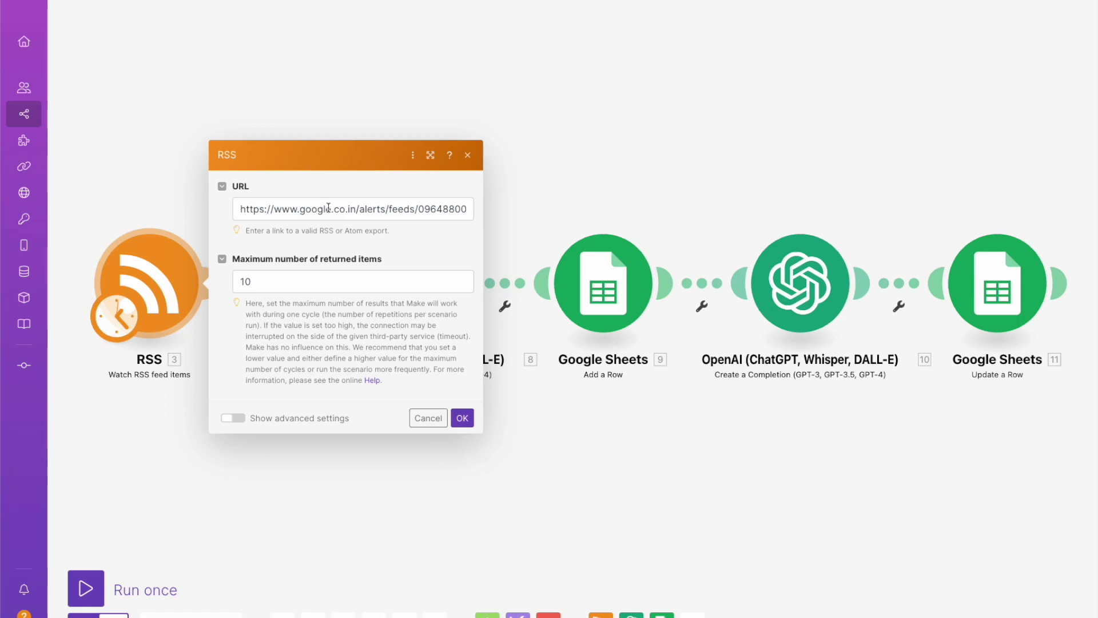
pyautogui.click(462, 417)
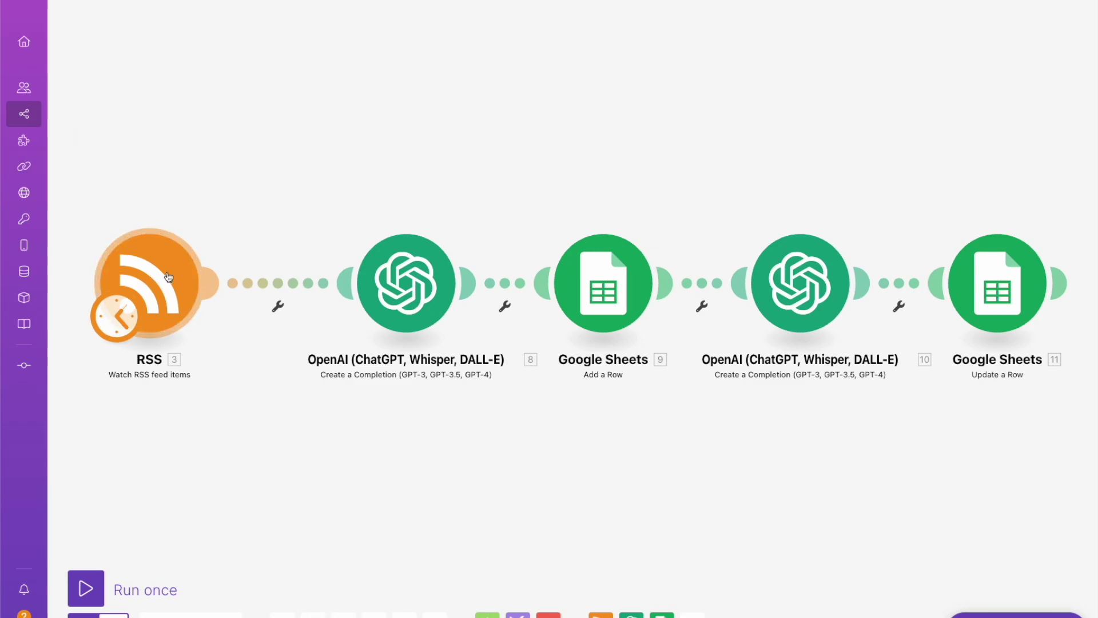
# Step: Insert an empty module between the RSS and first OpenAI modules to view the available apps, and delete that module
pyautogui.click(277, 306)
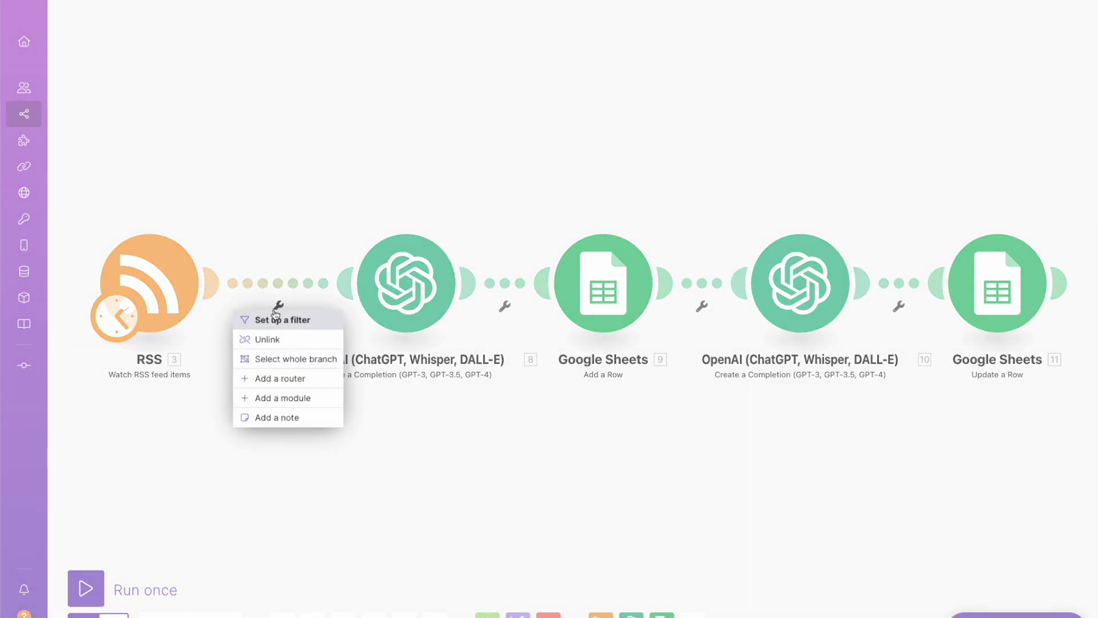
pyautogui.click(277, 399)
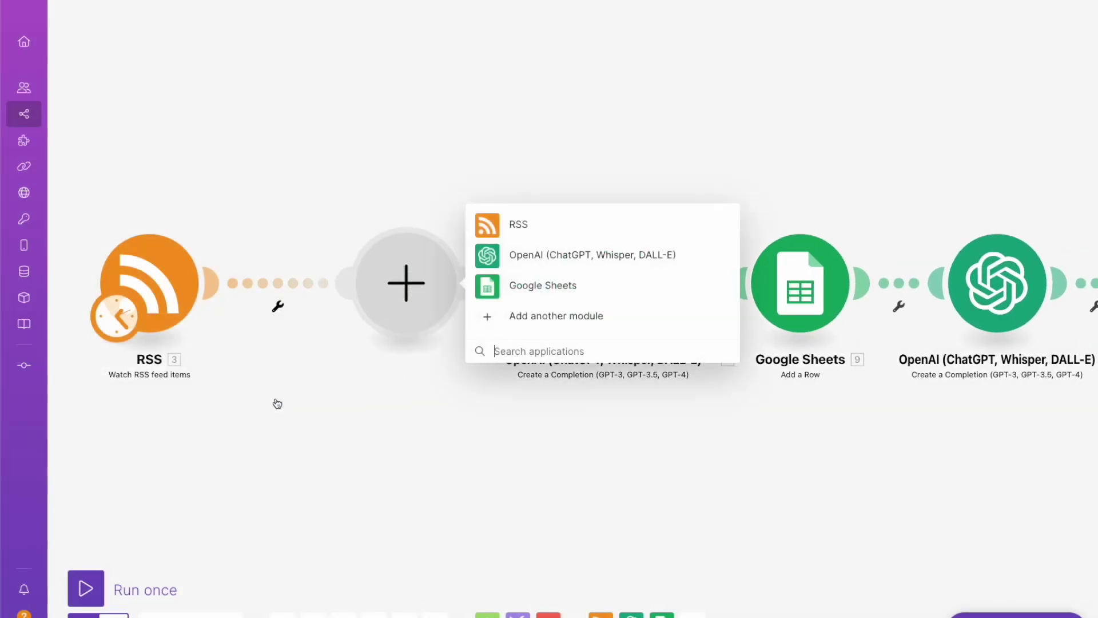
pyautogui.click(521, 351)
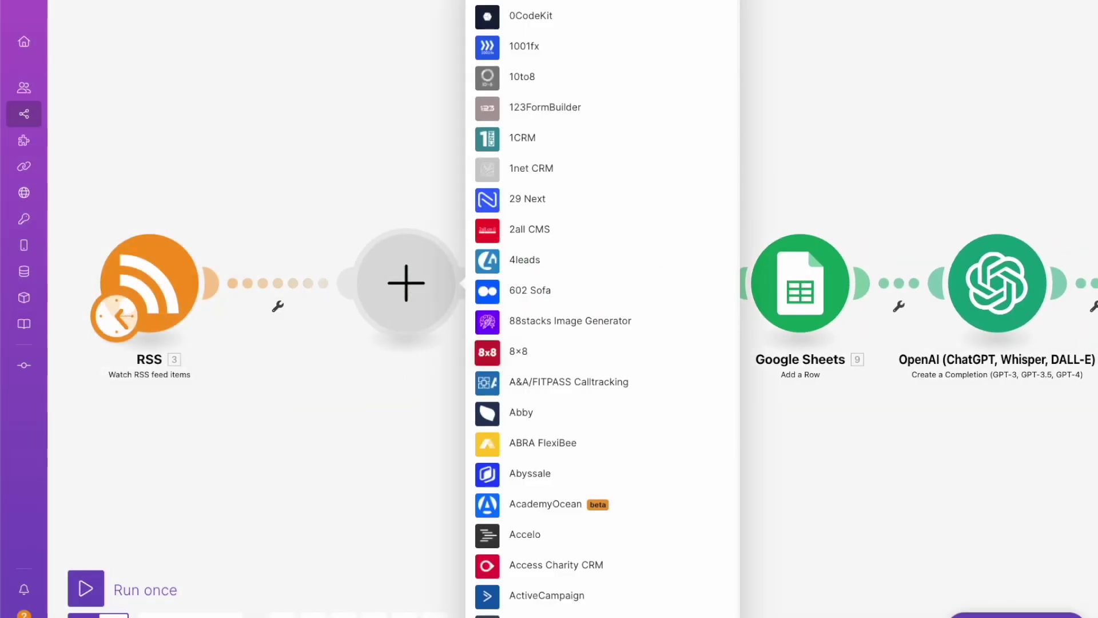
pyautogui.click(410, 435)
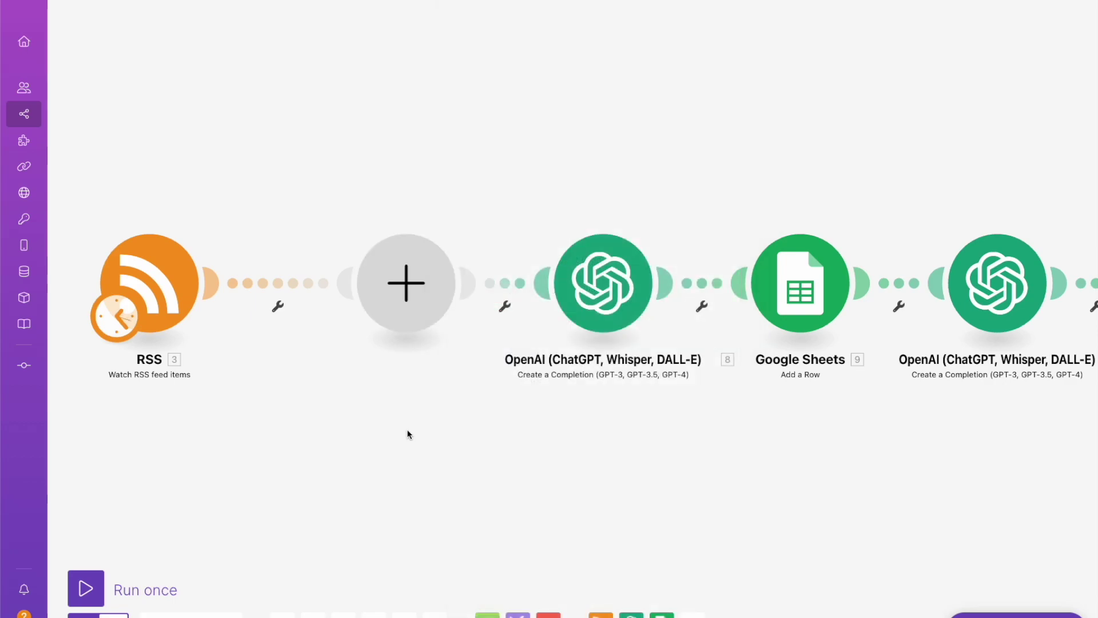
pyautogui.click(415, 333)
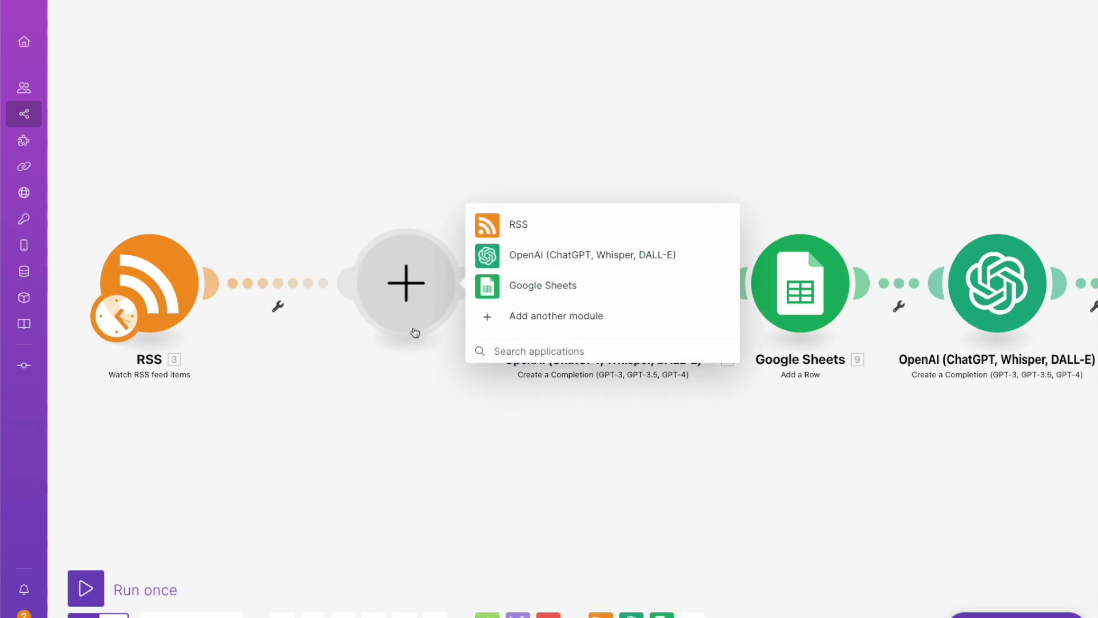
pyautogui.rightClick(415, 332)
pyautogui.click(414, 363)
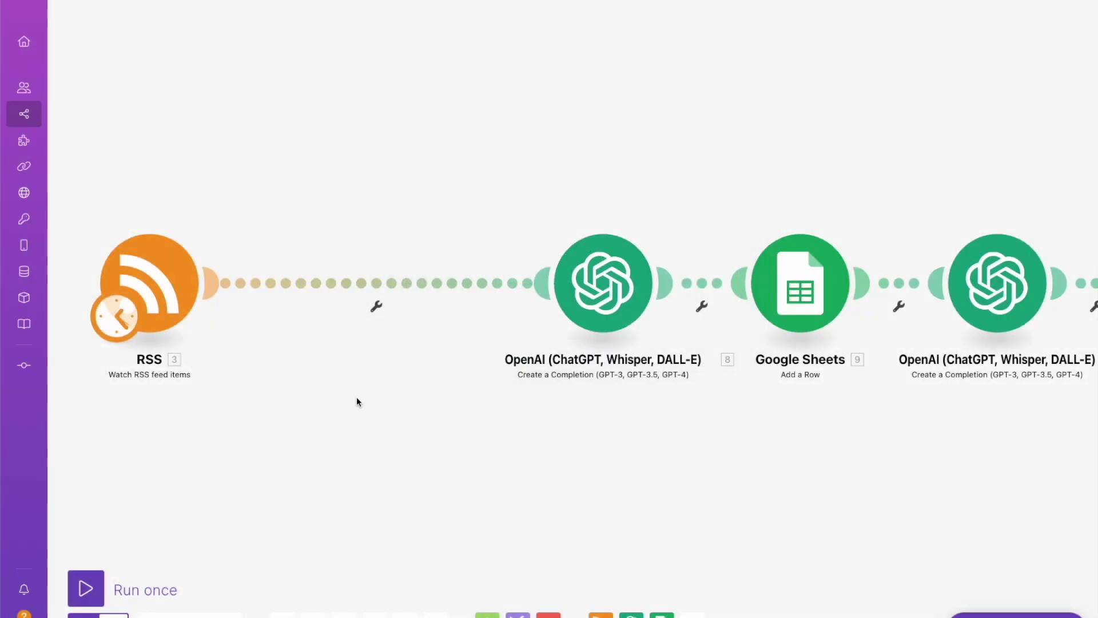
# Step: Move the OpenAI and Google Sheets modules closer together along the row to close the gaps in the scenario
pyautogui.moveTo(576, 289); pyautogui.dragTo(430, 283)
pyautogui.moveTo(779, 286); pyautogui.dragTo(674, 295)
pyautogui.moveTo(1028, 291); pyautogui.dragTo(905, 293)
pyautogui.moveTo(460, 286); pyautogui.dragTo(388, 286)
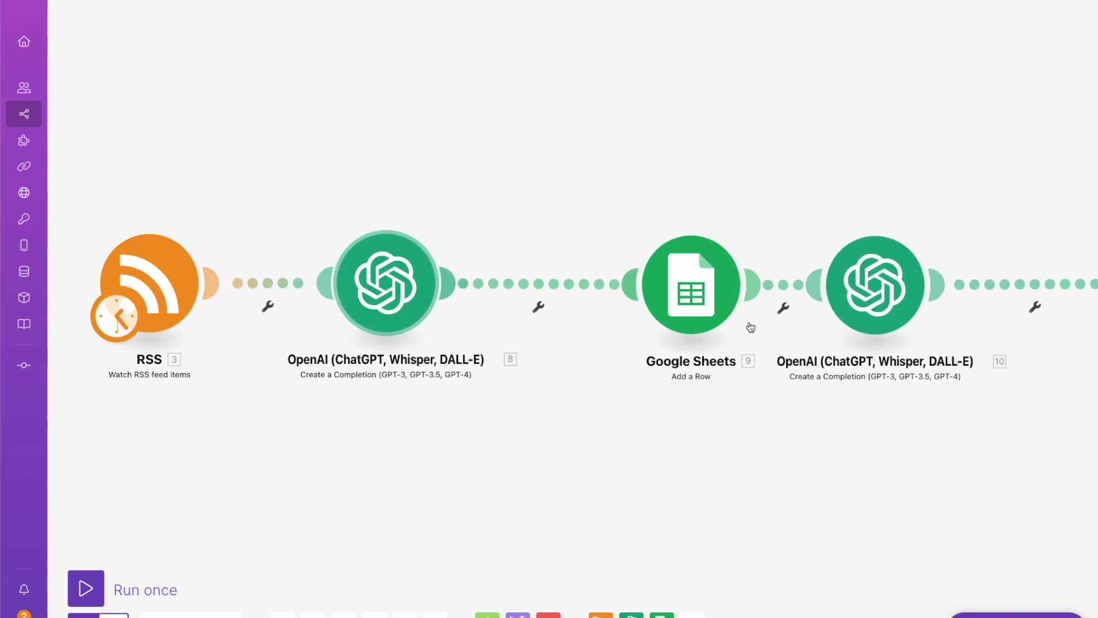
pyautogui.moveTo(726, 276); pyautogui.dragTo(640, 285)
pyautogui.moveTo(895, 288); pyautogui.dragTo(824, 288)
pyautogui.hscroll(2, 938, 359)
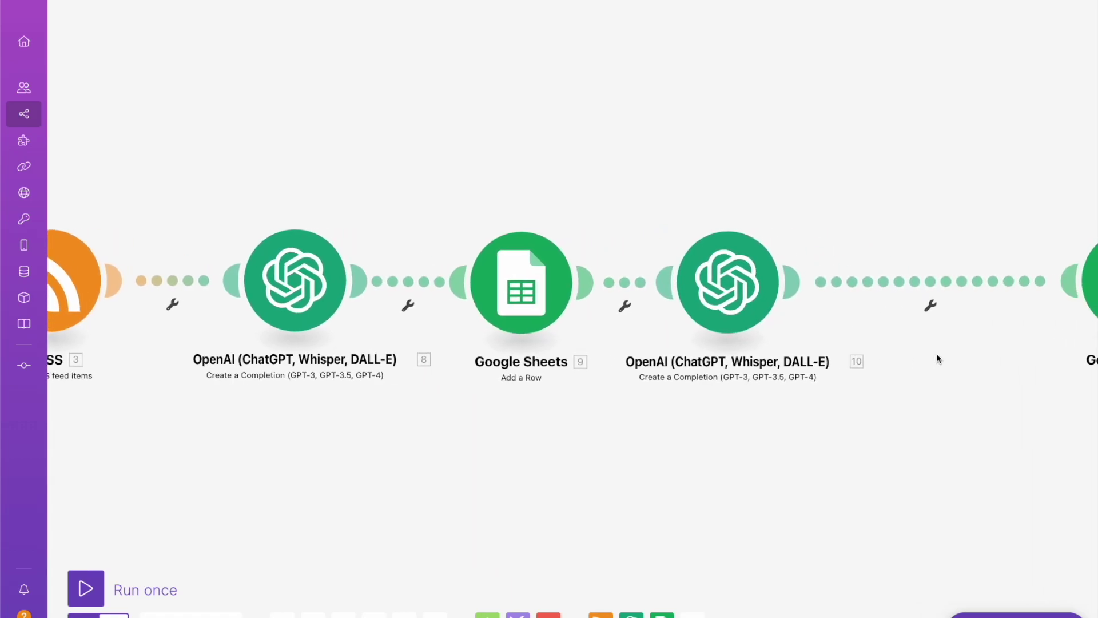
pyautogui.hscroll(3, 938, 359)
pyautogui.moveTo(963, 297); pyautogui.dragTo(795, 306)
pyautogui.hscroll(-5, 633, 420)
pyautogui.hscroll(-5, 633, 420)
pyautogui.hscroll(6, 633, 420)
pyautogui.scroll(-8, 634, 420)
pyautogui.scroll(8, 634, 423)
pyautogui.scroll(-8, 635, 423)
pyautogui.scroll(8, 634, 423)
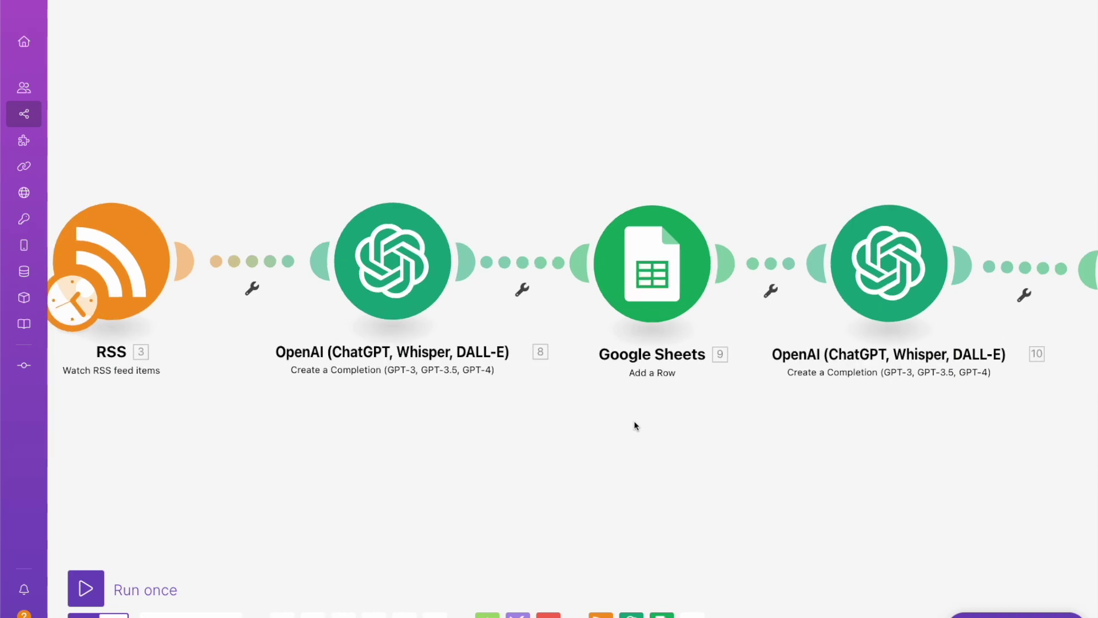
# Step: Review the maximum number of returned items in the RSS module's settings and close them
pyautogui.hscroll(-3, 328, 431)
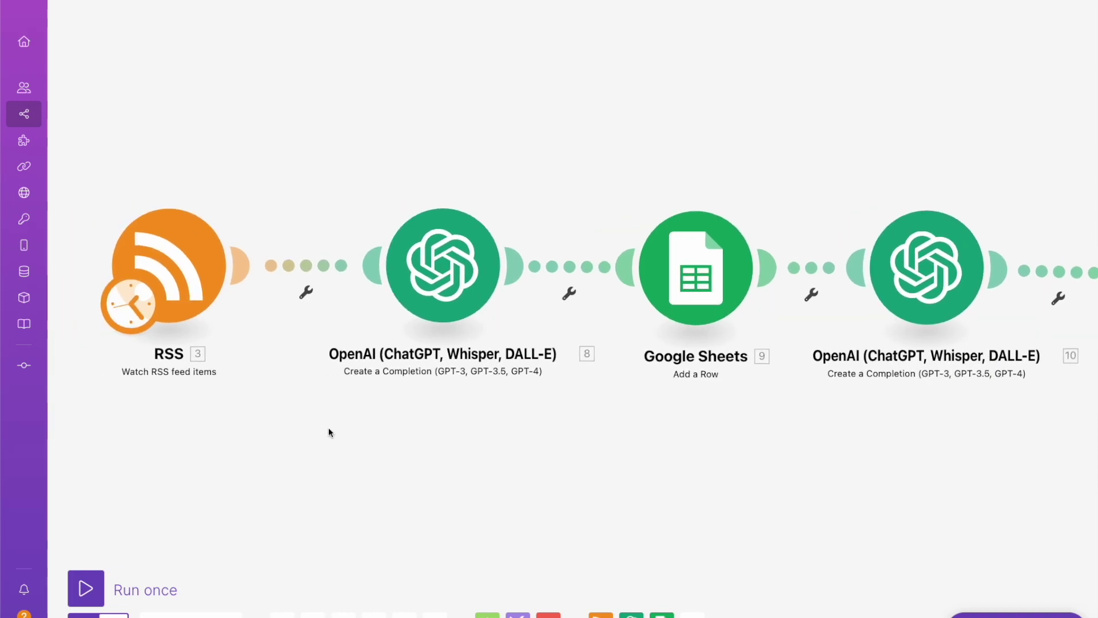
pyautogui.click(186, 283)
pyautogui.click(314, 265)
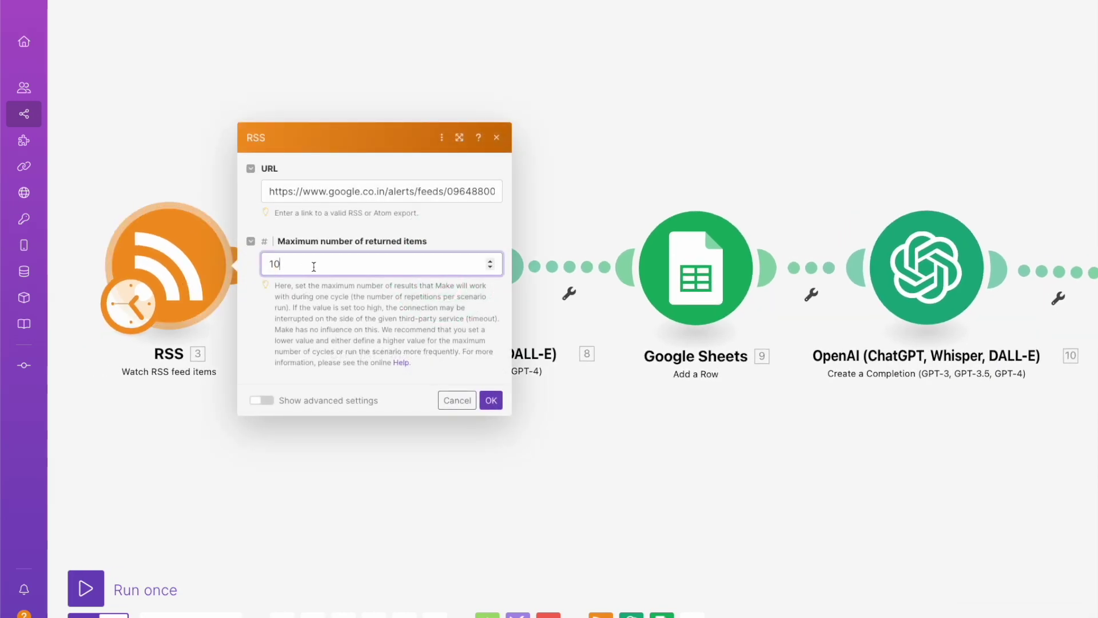
pyautogui.click(341, 455)
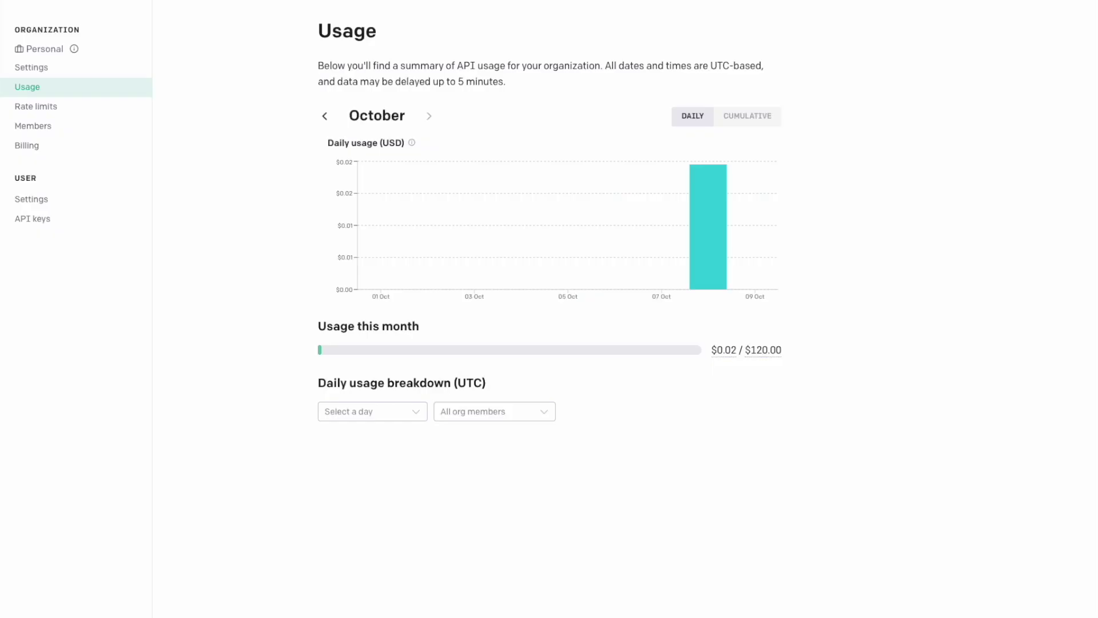
# Step: Switch to the OpenAI platform, open the list of API keys, and highlight the name of the Make key
pyautogui.moveTo(35, 50)
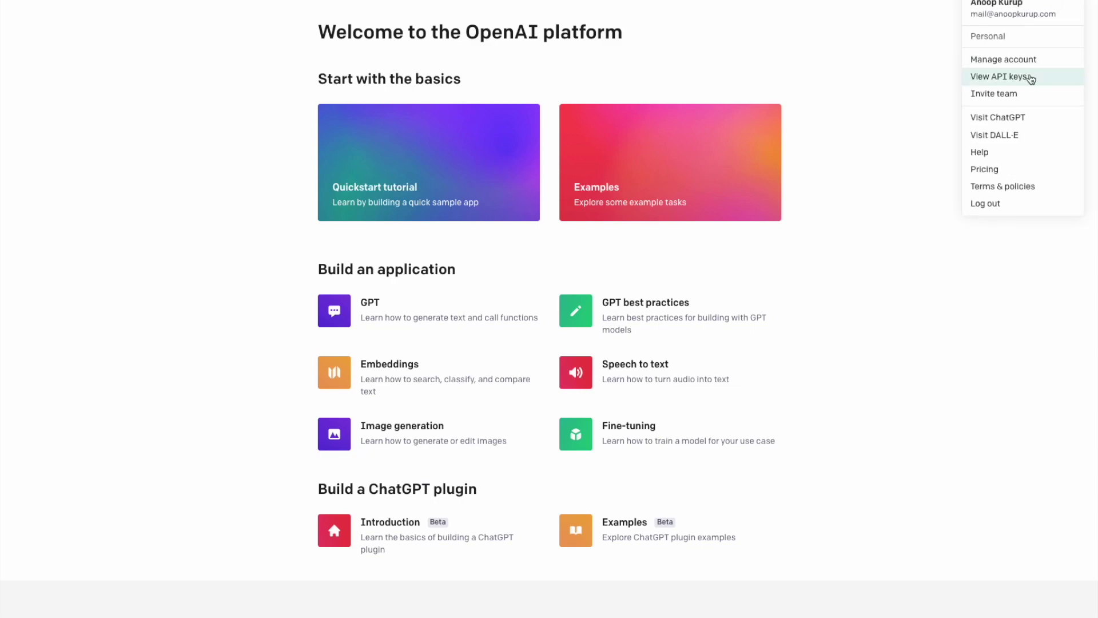
pyautogui.click(1029, 78)
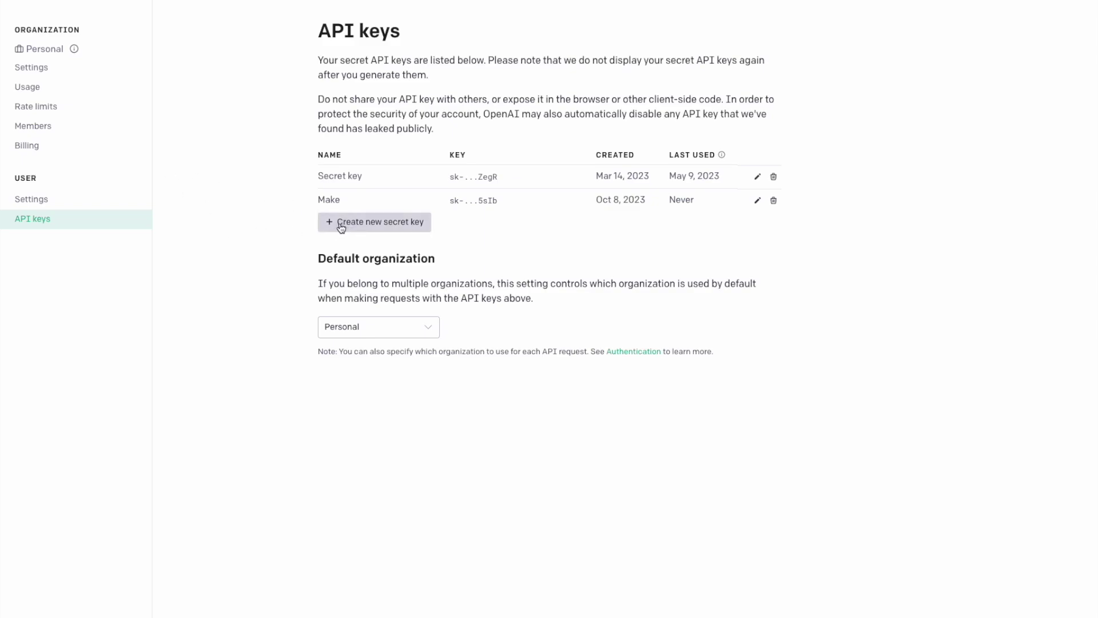
pyautogui.doubleClick(326, 200)
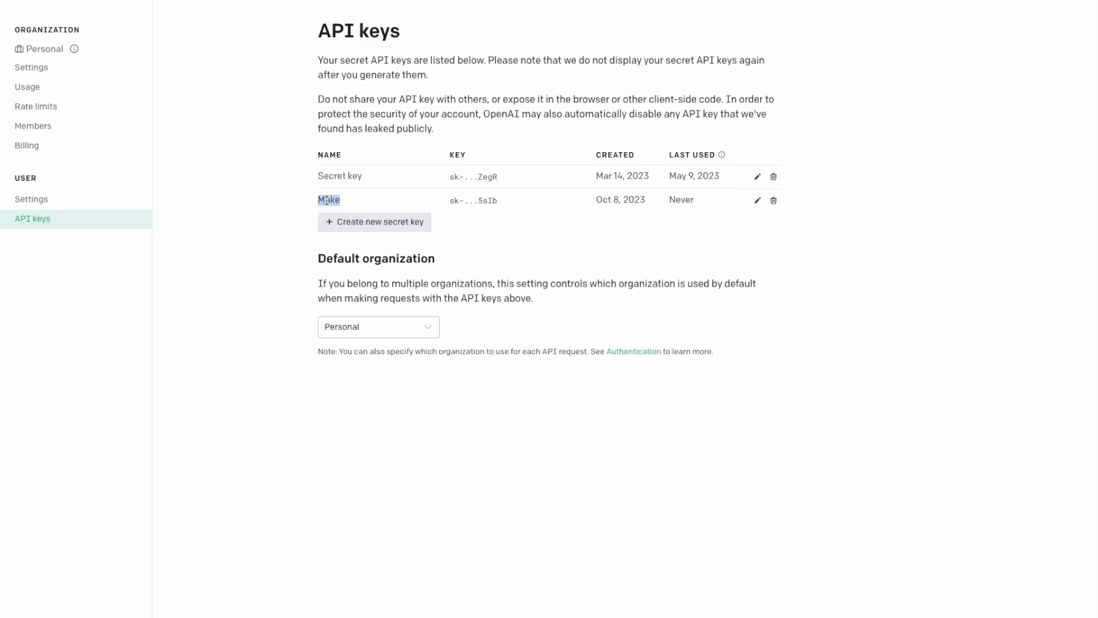
# Step: Return to Make and review the connection setting of the first OpenAI module
pyautogui.click(414, 259)
pyautogui.click(434, 264)
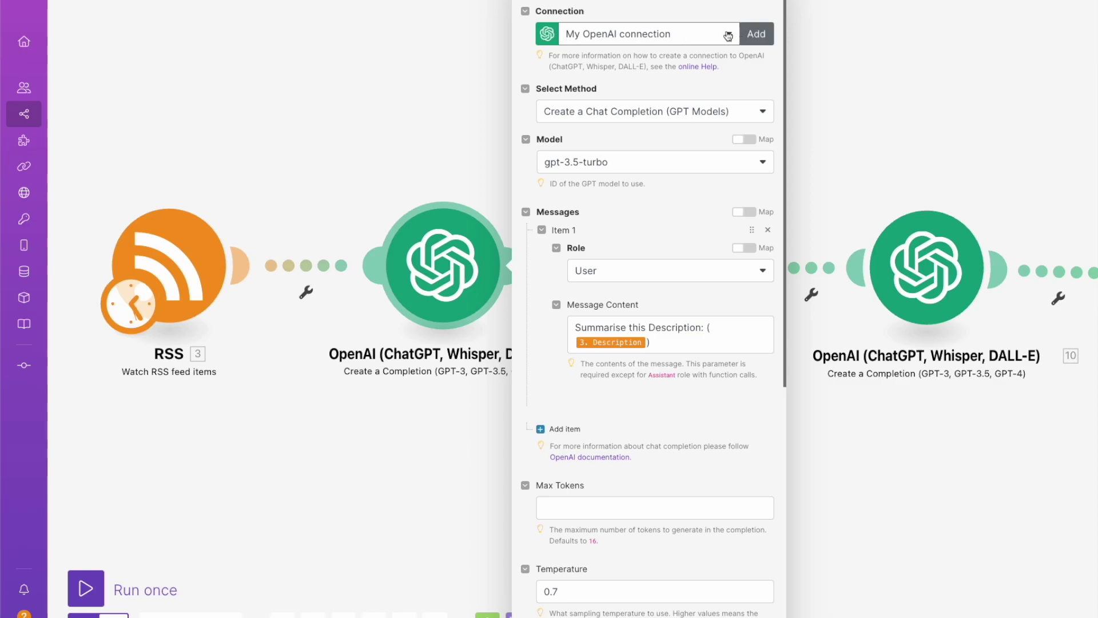
pyautogui.click(475, 96)
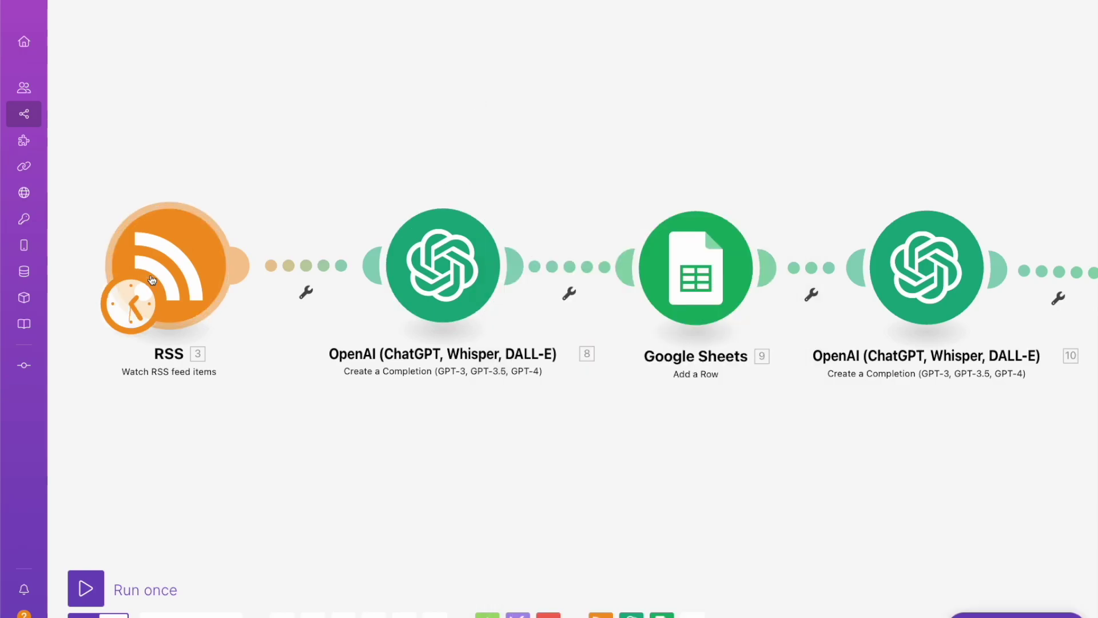
# Step: Set the first OpenAI module's method to Create a Chat Completion (GPT Models)
pyautogui.click(432, 269)
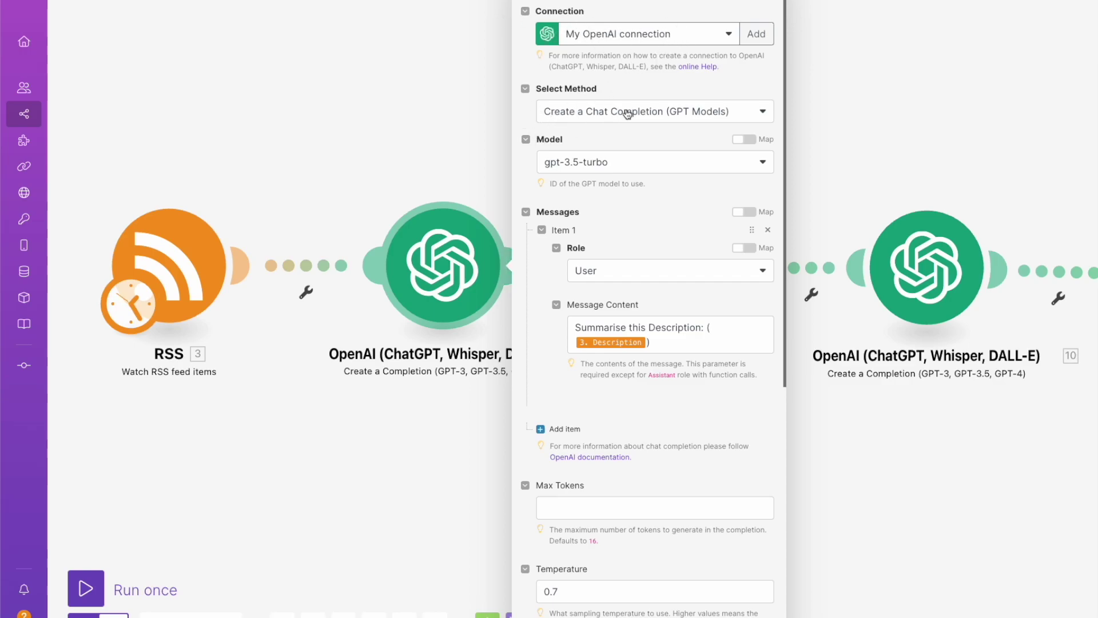
pyautogui.click(603, 116)
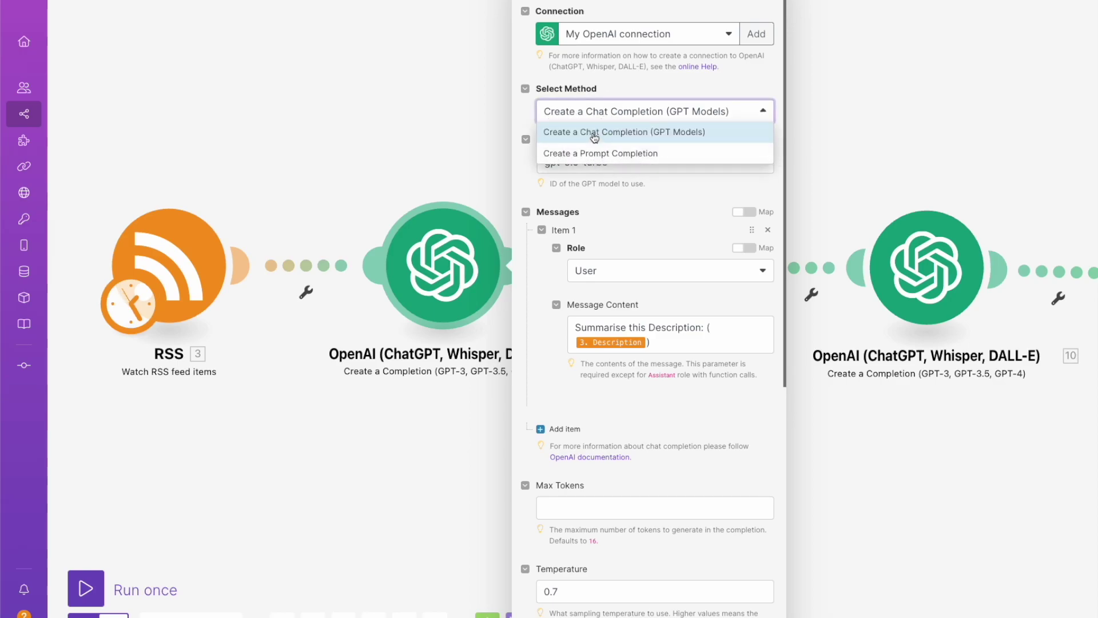
pyautogui.click(595, 137)
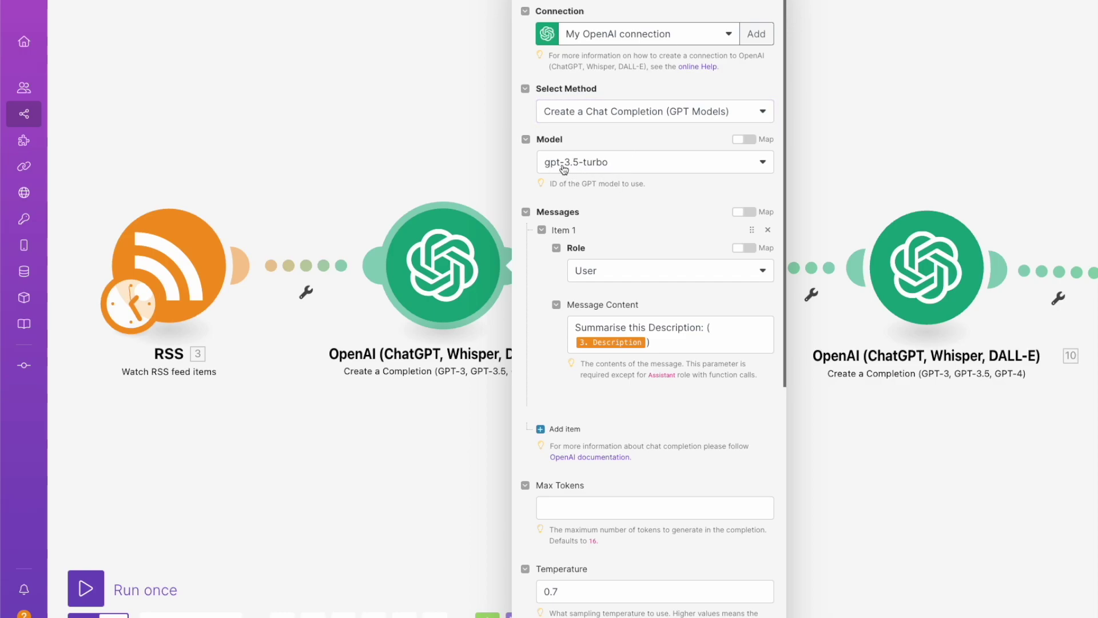
# Step: Review the GPT models available for the first OpenAI module and close the list with gpt-3.5-turbo still chosen
pyautogui.click(610, 170)
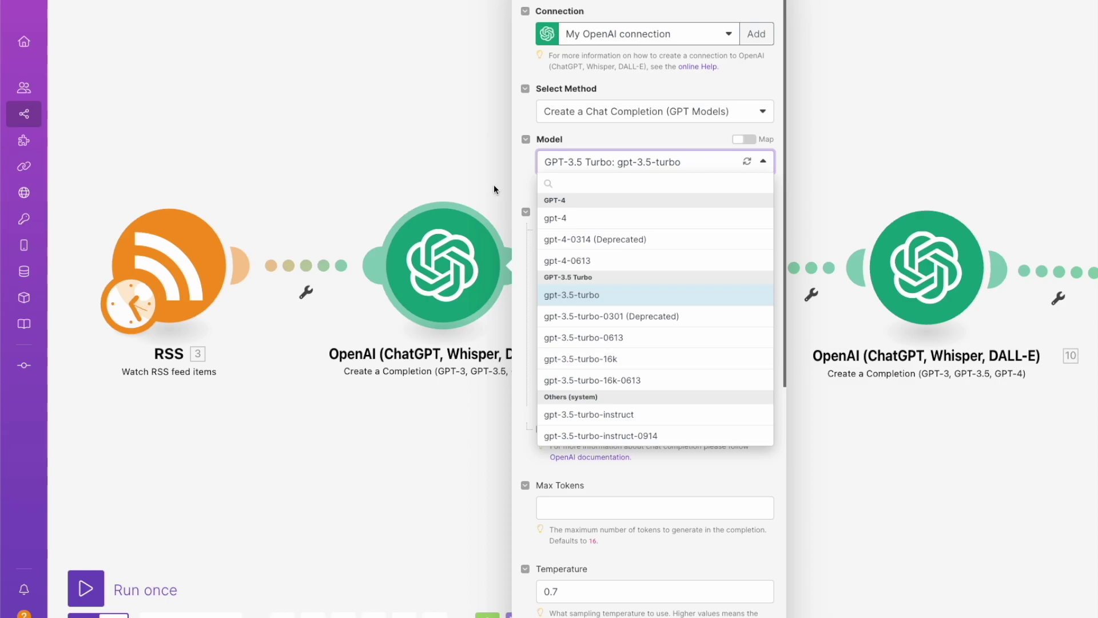
pyautogui.click(523, 166)
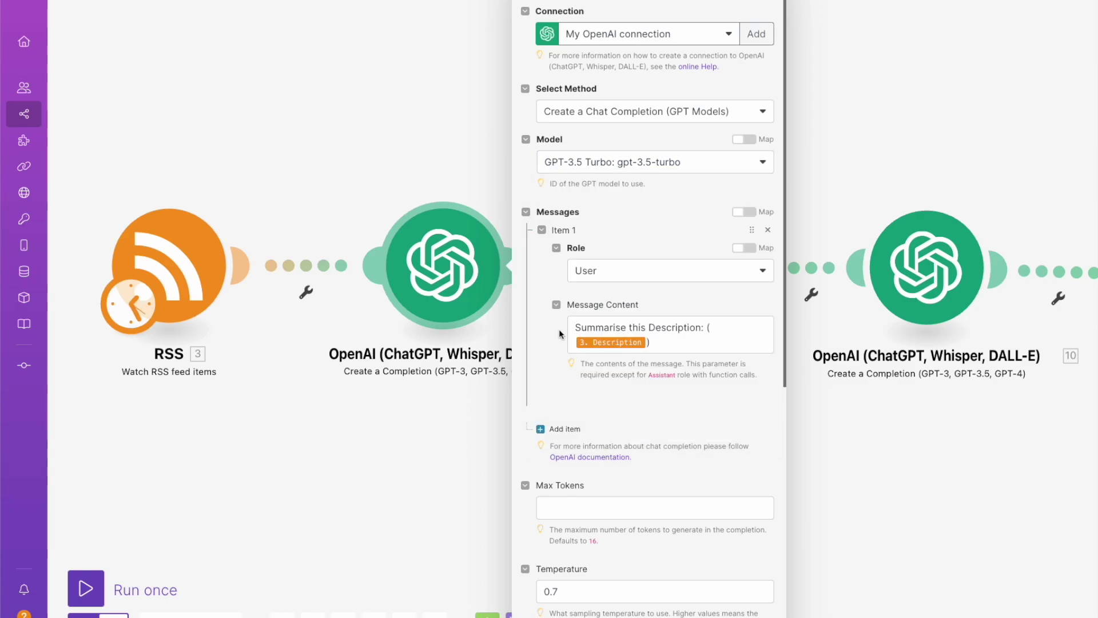
pyautogui.click(526, 212)
pyautogui.click(526, 213)
# Step: Examine the first OpenAI module's user message and the RSS items that can be mapped into its summarising prompt
pyautogui.click(661, 330)
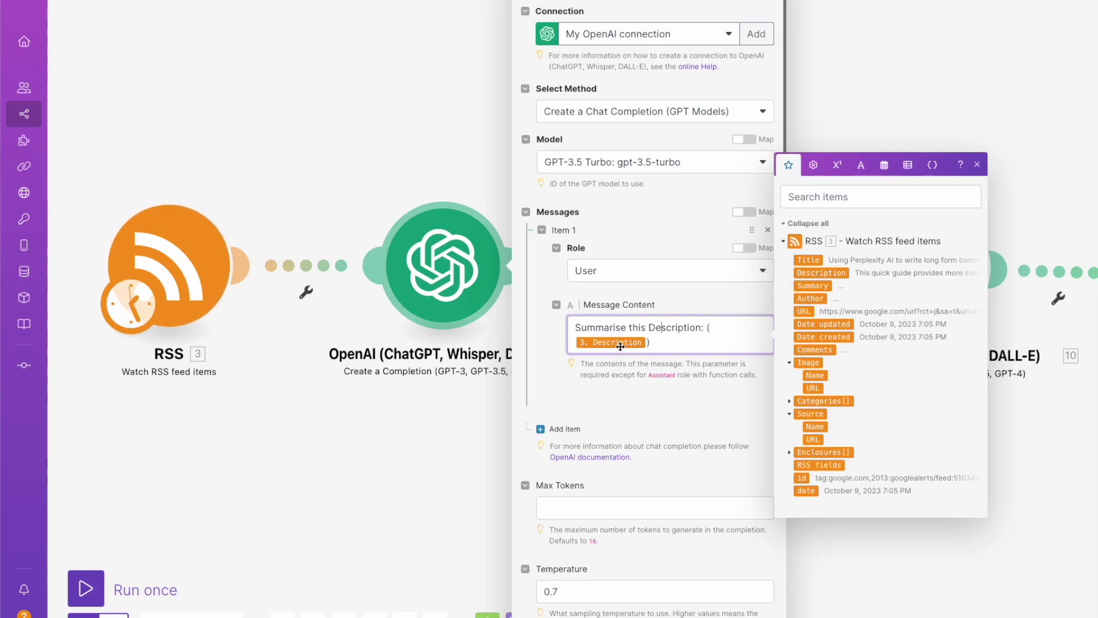
pyautogui.click(606, 379)
pyautogui.click(703, 330)
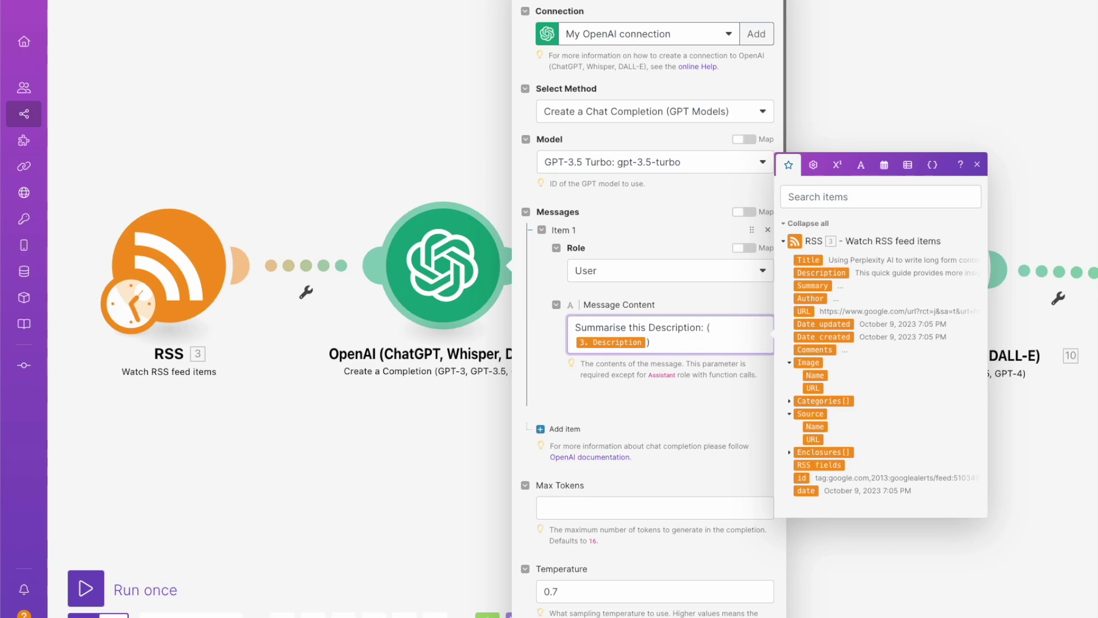
pyautogui.click(558, 388)
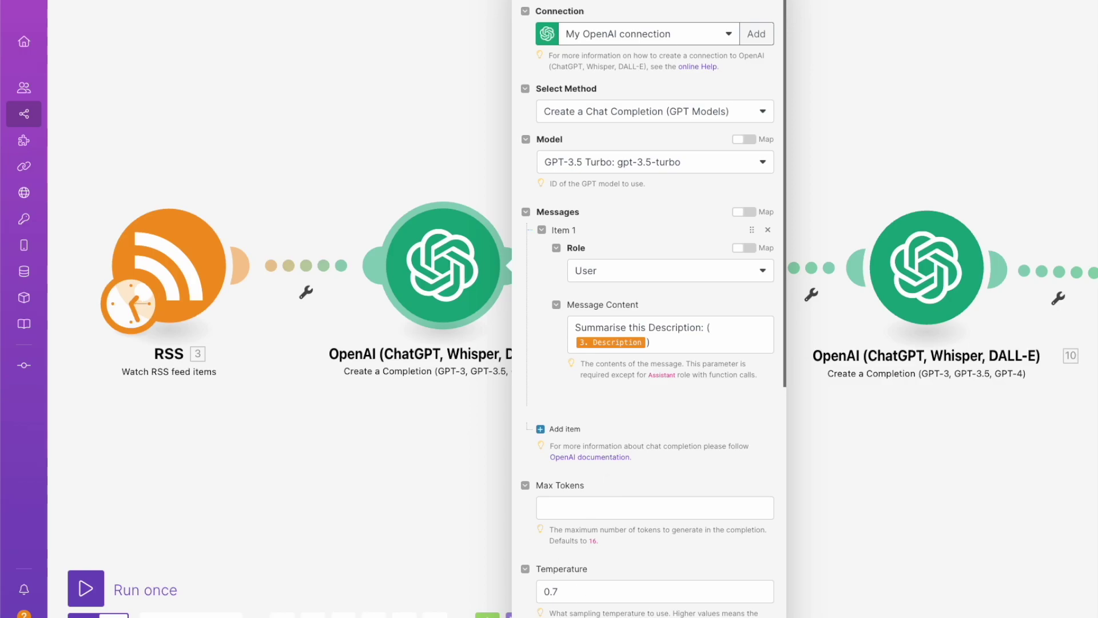
# Step: Review the first OpenAI module's remaining settings, from Max Tokens to Other Input Parameters, and close the module
pyautogui.scroll(-4, 688, 422)
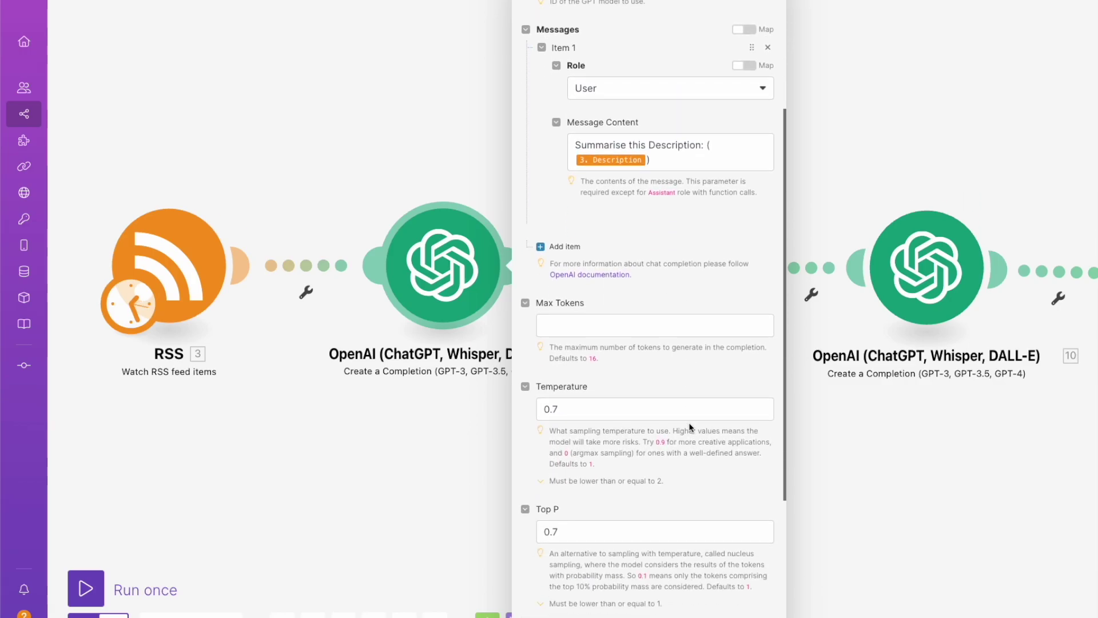
pyautogui.scroll(-1, 688, 422)
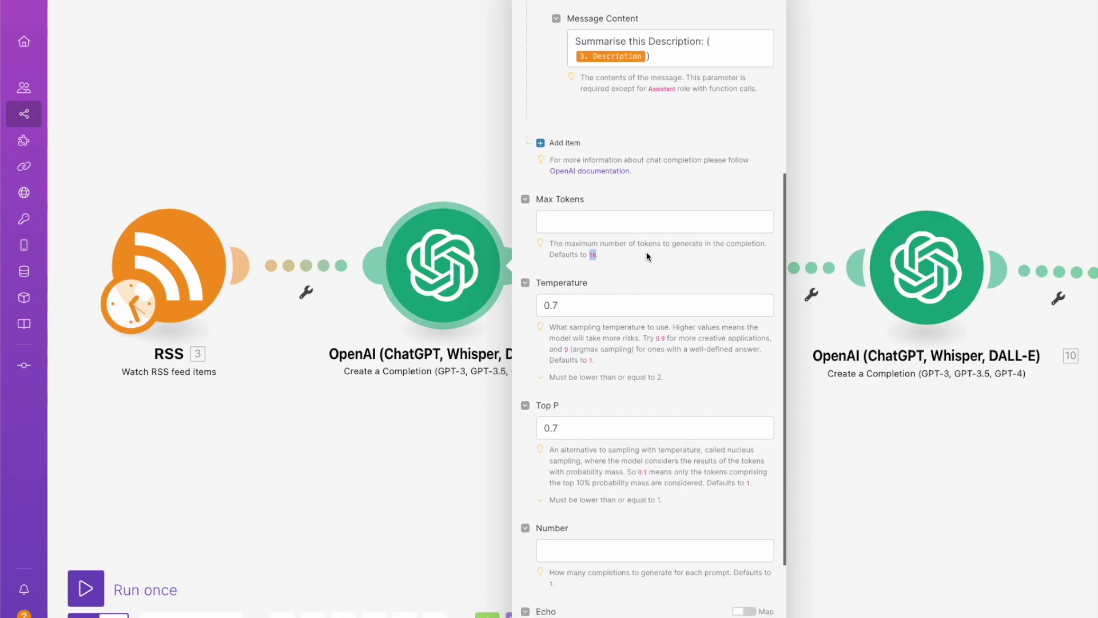
pyautogui.scroll(-2, 649, 256)
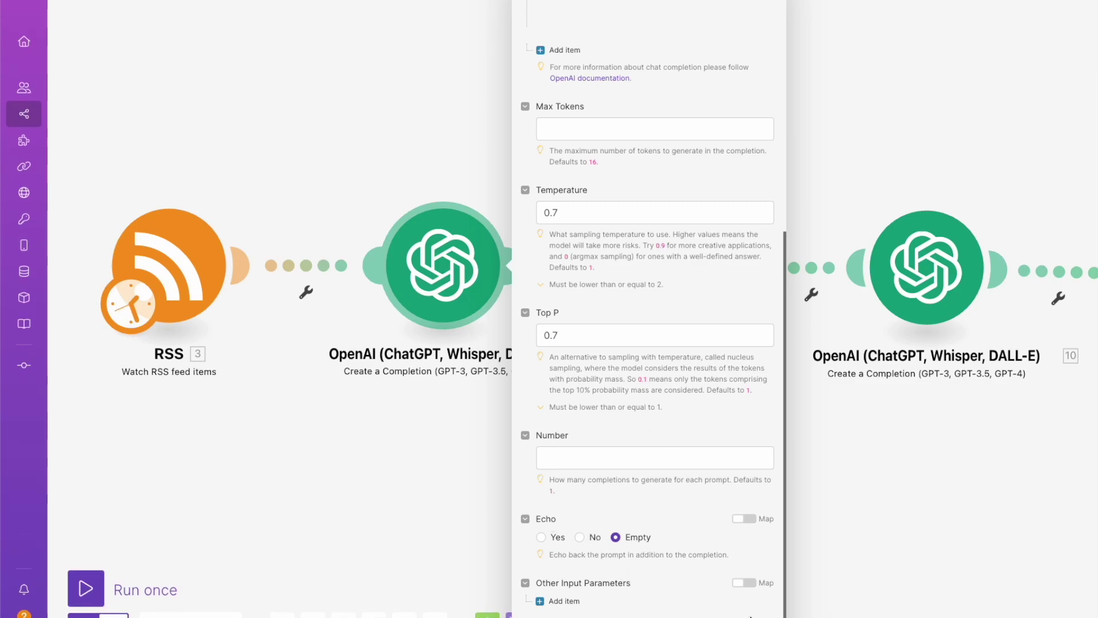
pyautogui.click(727, 617)
# Step: Open the Google Sheets Add a Row module and examine its spreadsheet, sheet name, header setting and column mappings
pyautogui.click(722, 292)
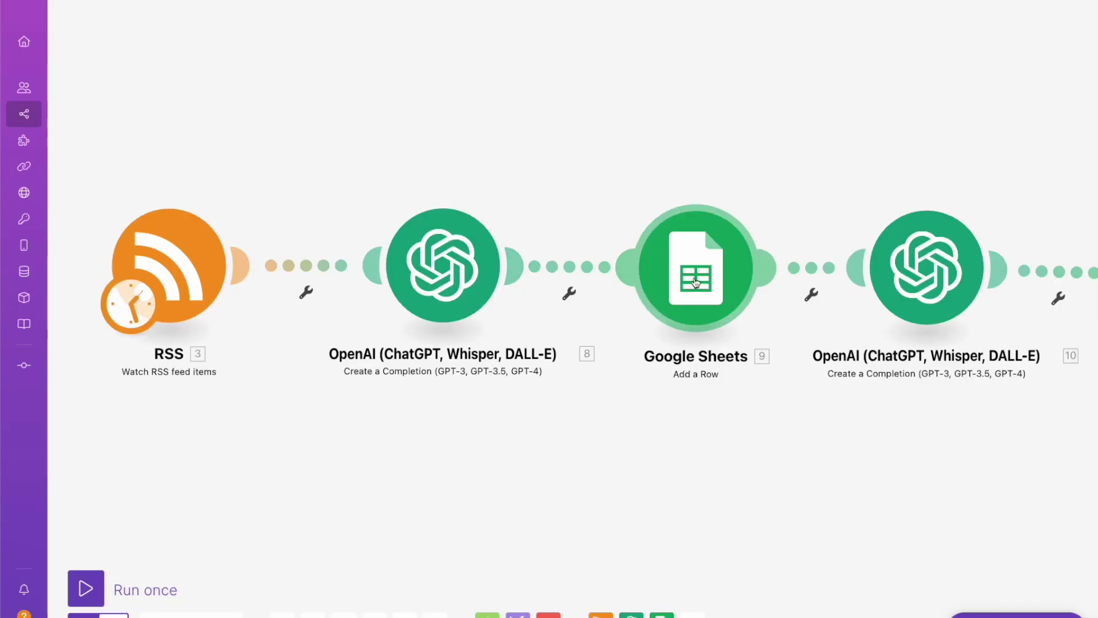
pyautogui.click(717, 280)
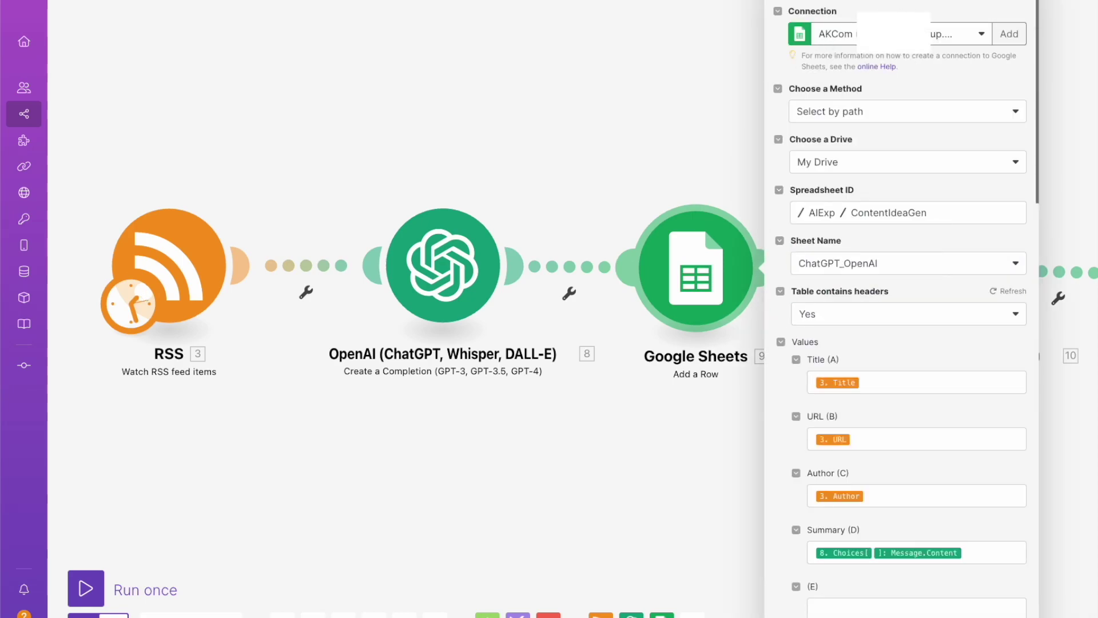
pyautogui.scroll(-1, 922, 60)
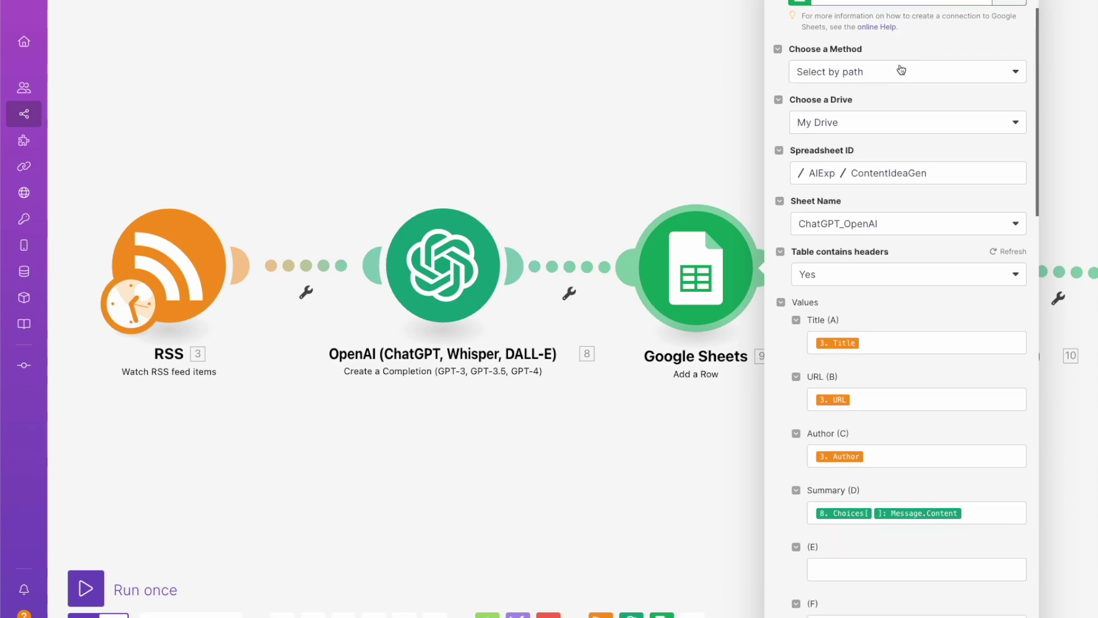
pyautogui.scroll(-1, 899, 75)
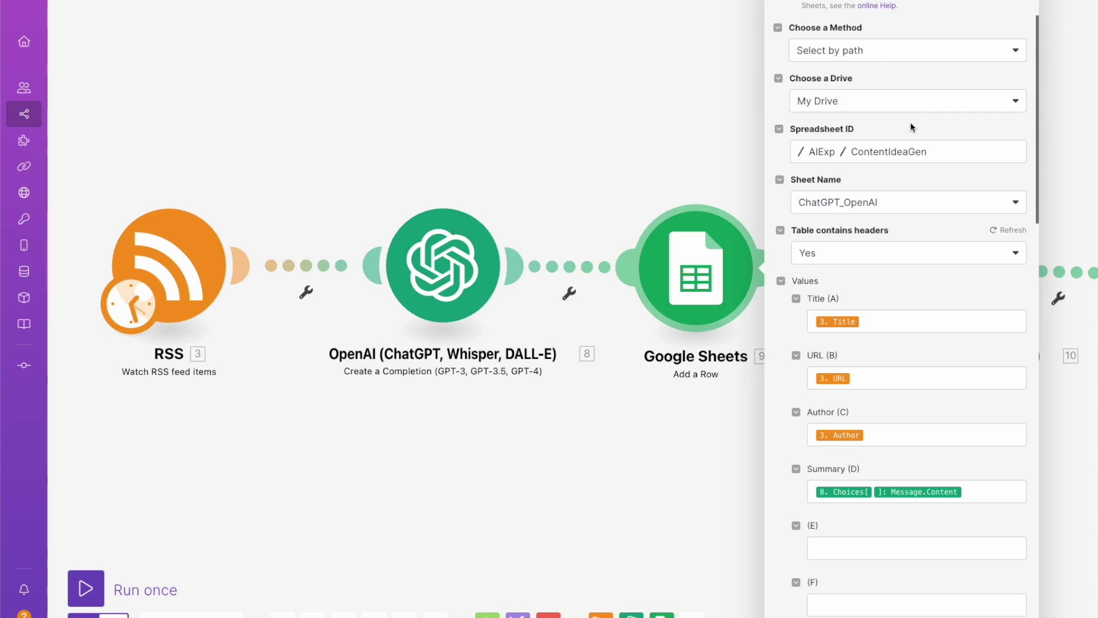
pyautogui.scroll(-1, 901, 123)
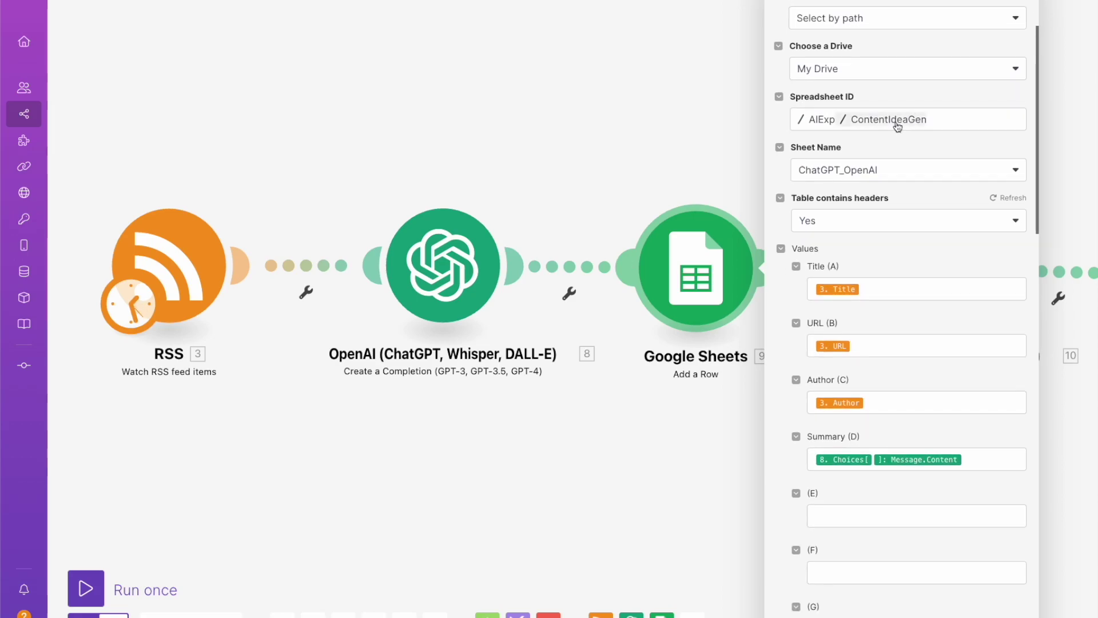
pyautogui.scroll(-2, 924, 148)
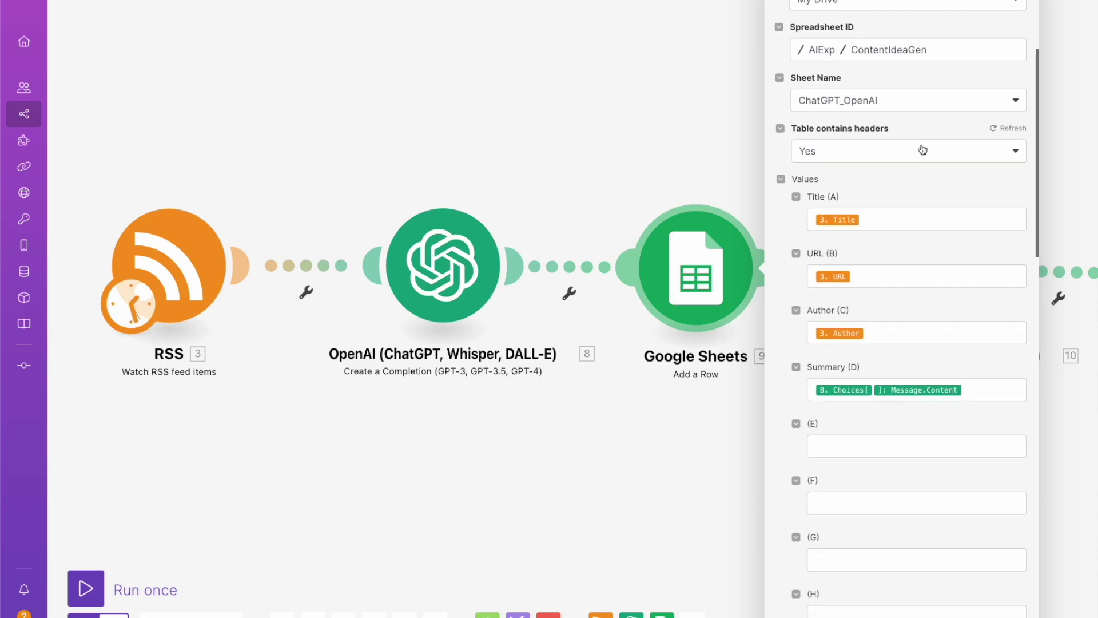
pyautogui.scroll(-1, 899, 76)
pyautogui.scroll(-1, 899, 77)
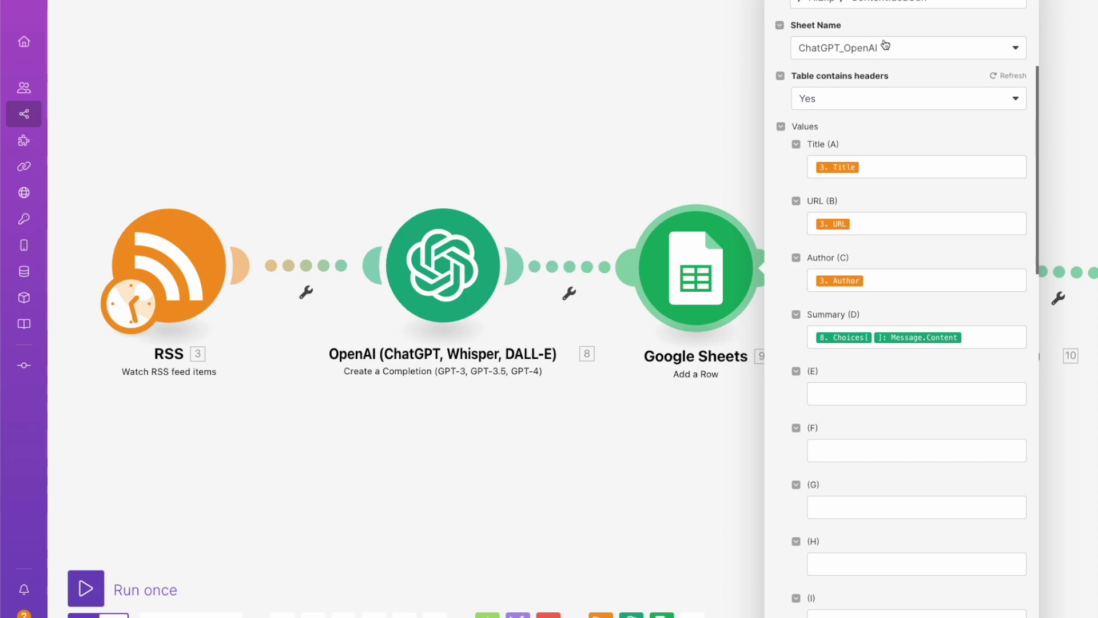
pyautogui.scroll(-1, 885, 51)
pyautogui.scroll(1, 886, 53)
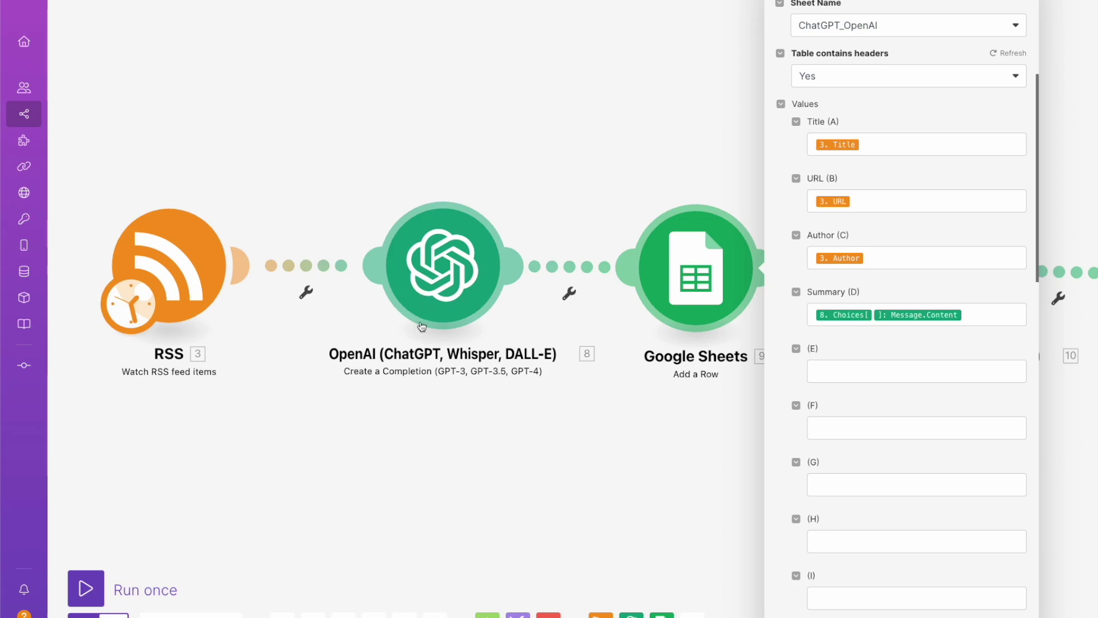
# Step: Inspect the Summary (D) mapping by expanding Choices[] and Message in the OpenAI output, and close the Add a Row module
pyautogui.click(974, 314)
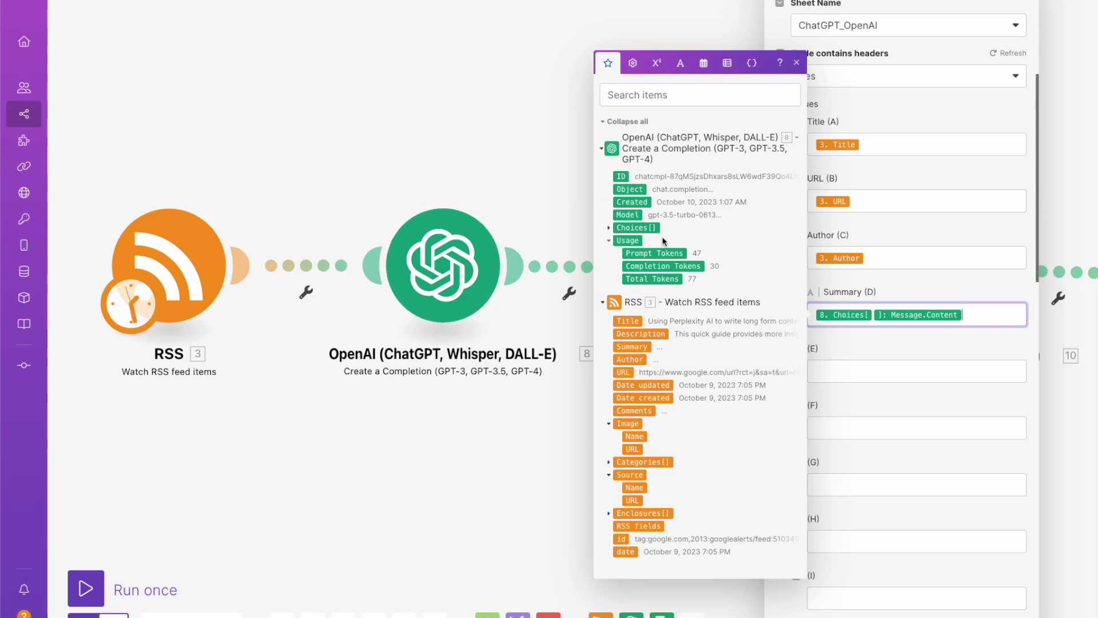
pyautogui.click(609, 228)
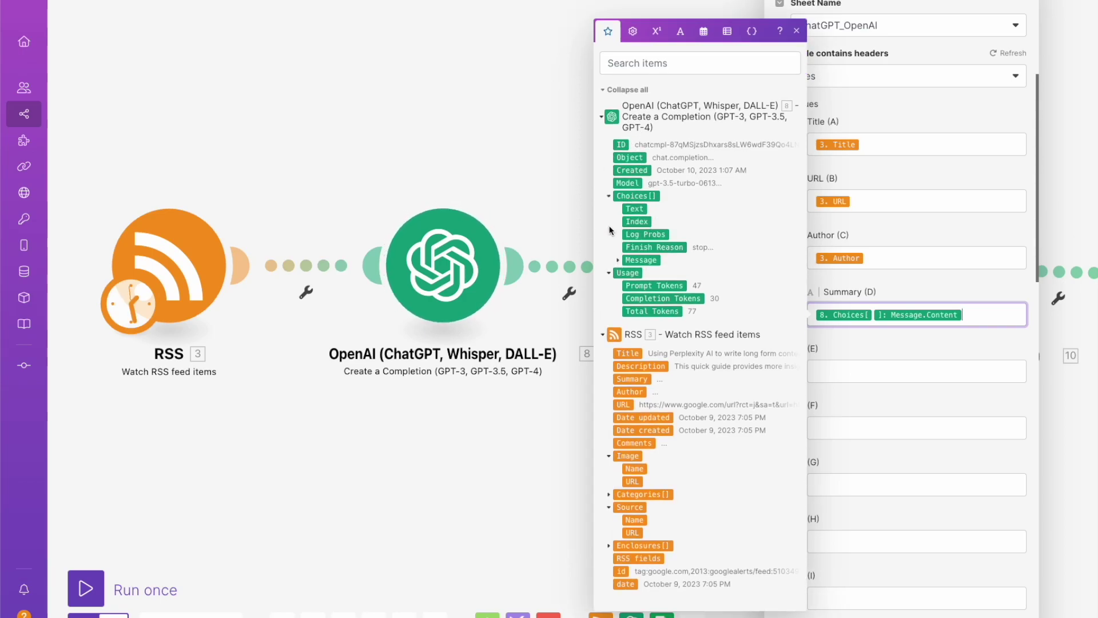
pyautogui.click(619, 261)
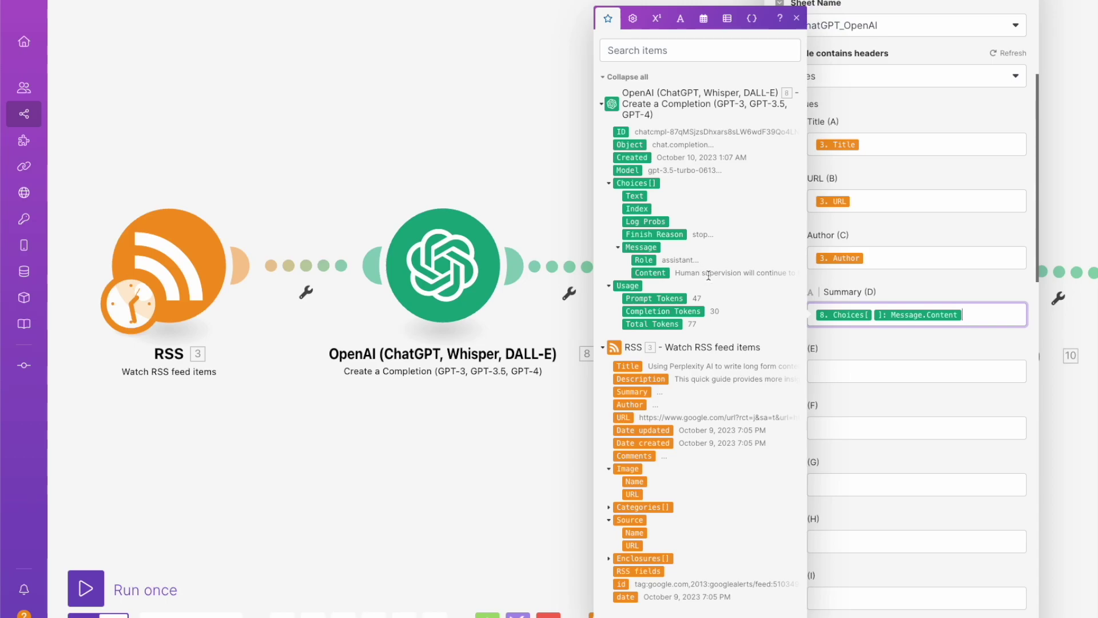
pyautogui.click(796, 18)
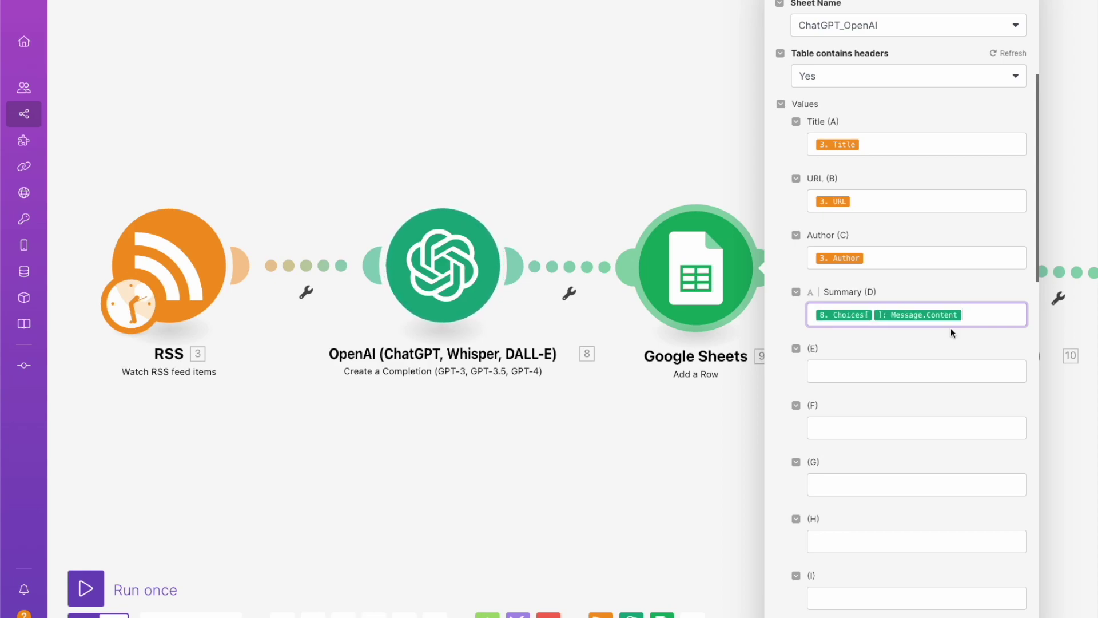
pyautogui.scroll(-15, 925, 379)
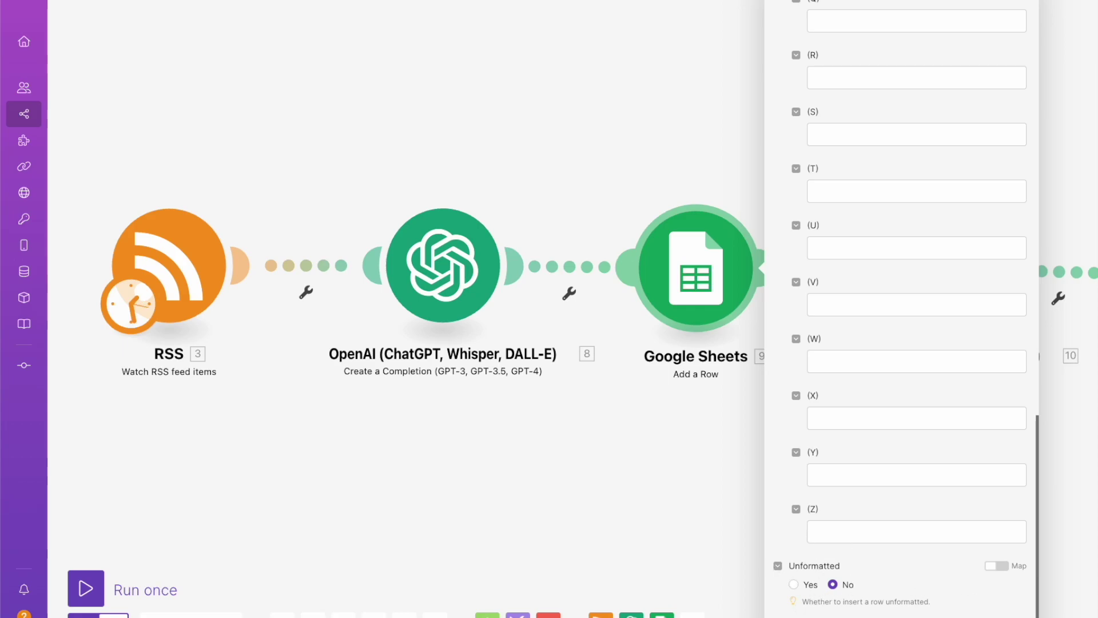
pyautogui.click(1008, 616)
# Step: Open the second OpenAI module and review its method, model and message items
pyautogui.hscroll(2, 908, 440)
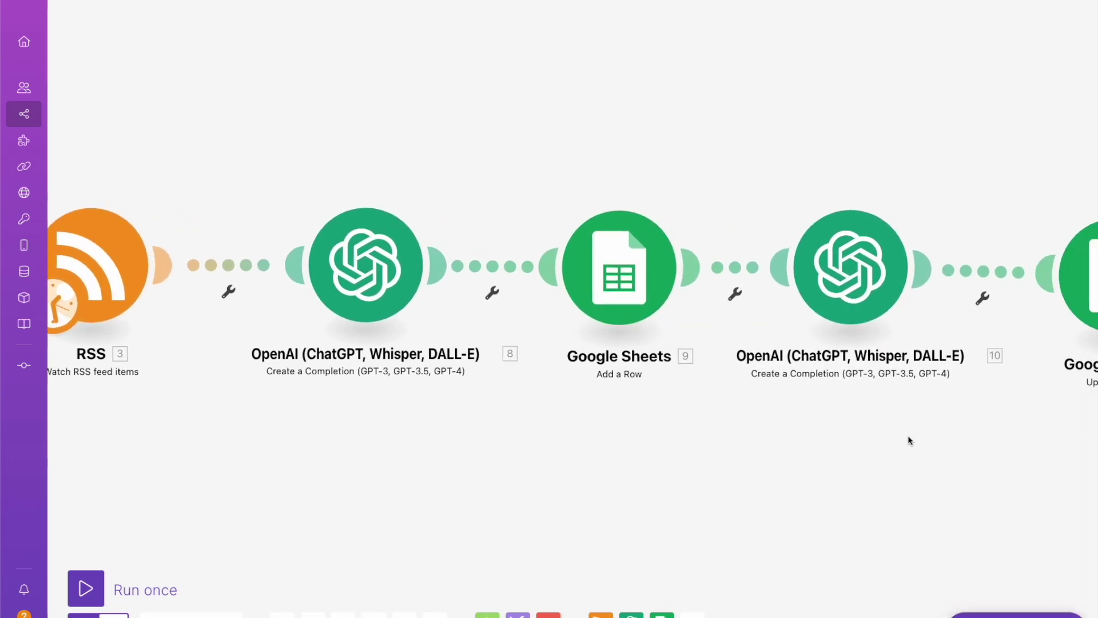
pyautogui.hscroll(2, 910, 440)
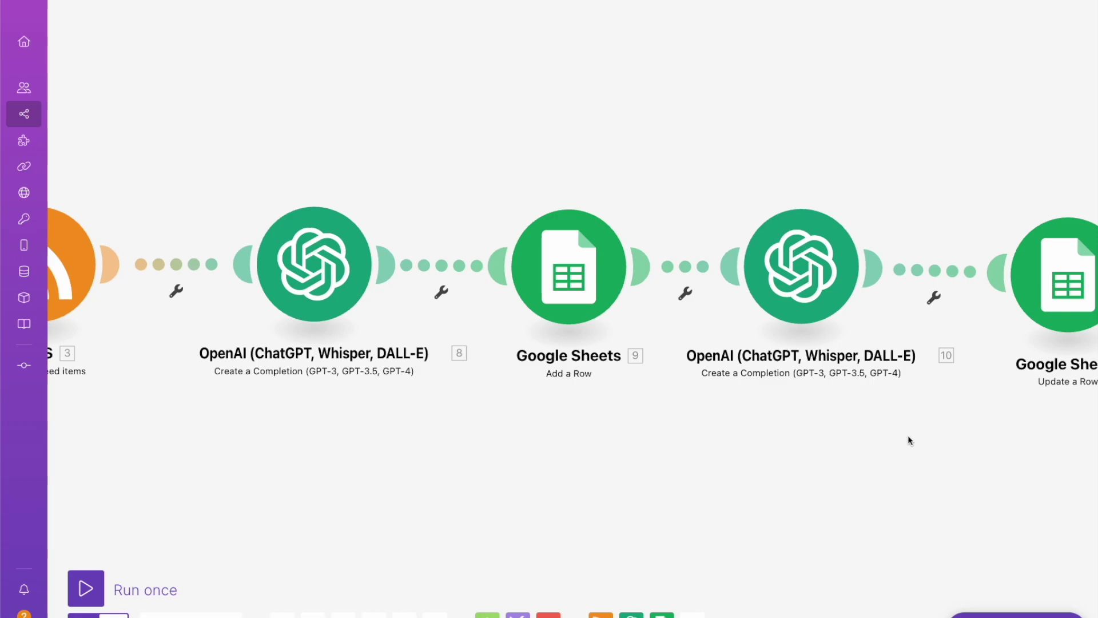
pyautogui.click(818, 312)
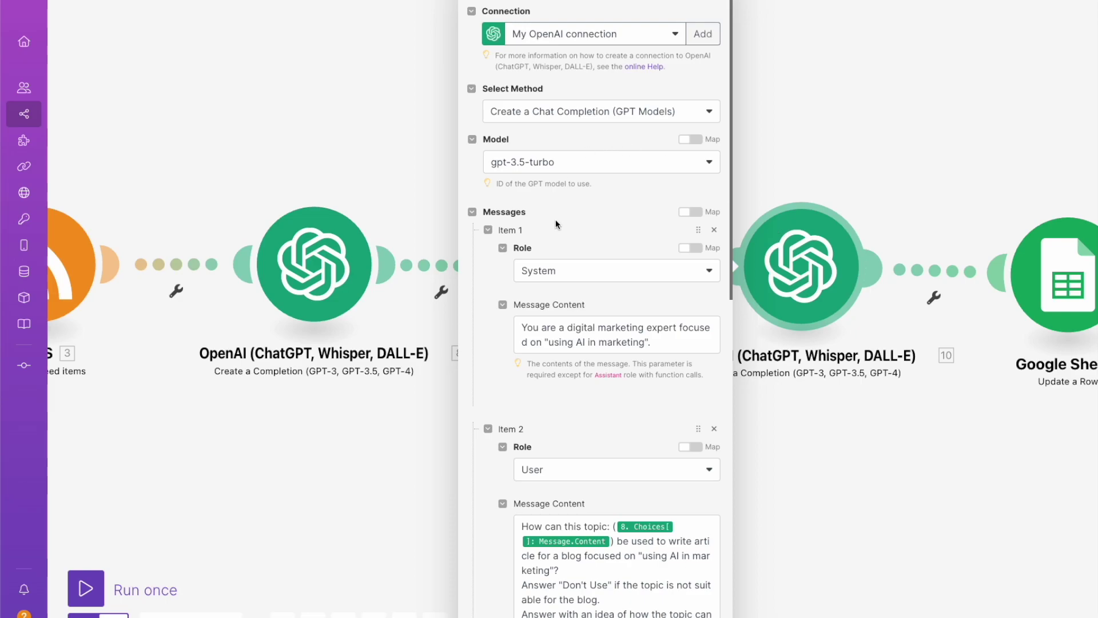
pyautogui.scroll(-1, 555, 218)
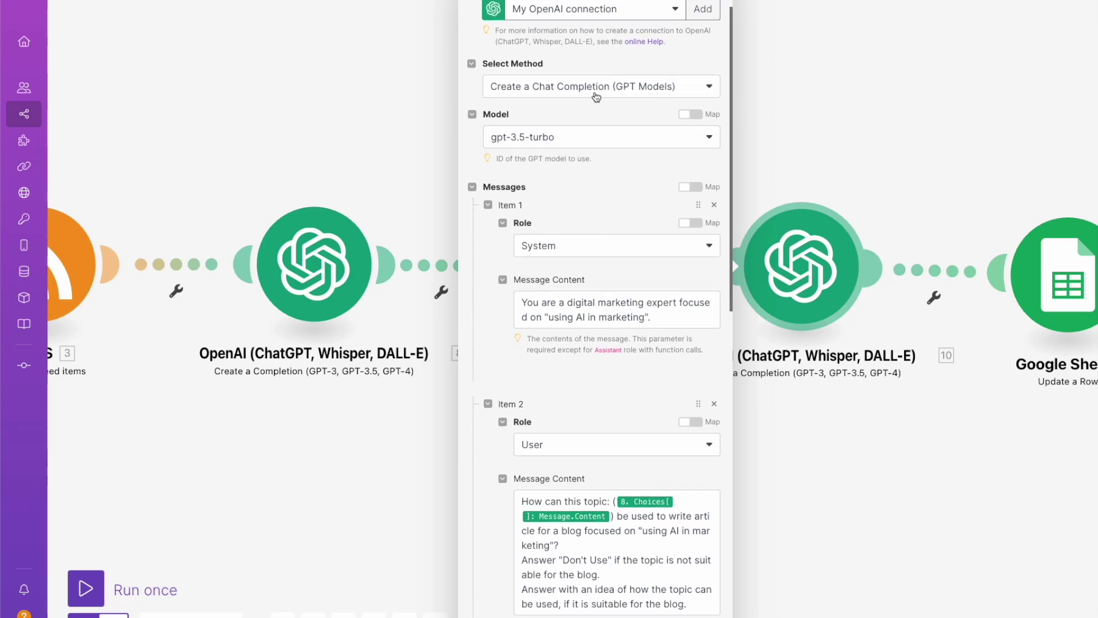
pyautogui.scroll(-3, 602, 192)
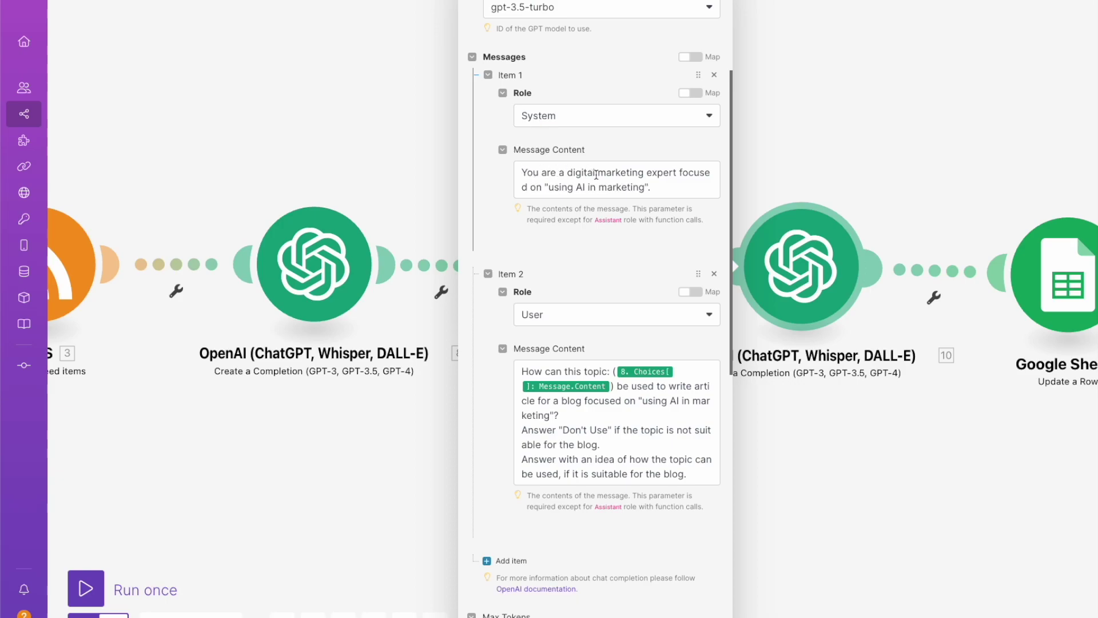
# Step: Highlight the phrase "using AI in marketing" in the second OpenAI module's system message
pyautogui.click(617, 189)
pyautogui.doubleClick(618, 188)
pyautogui.click(642, 189)
pyautogui.moveTo(647, 187); pyautogui.dragTo(549, 186)
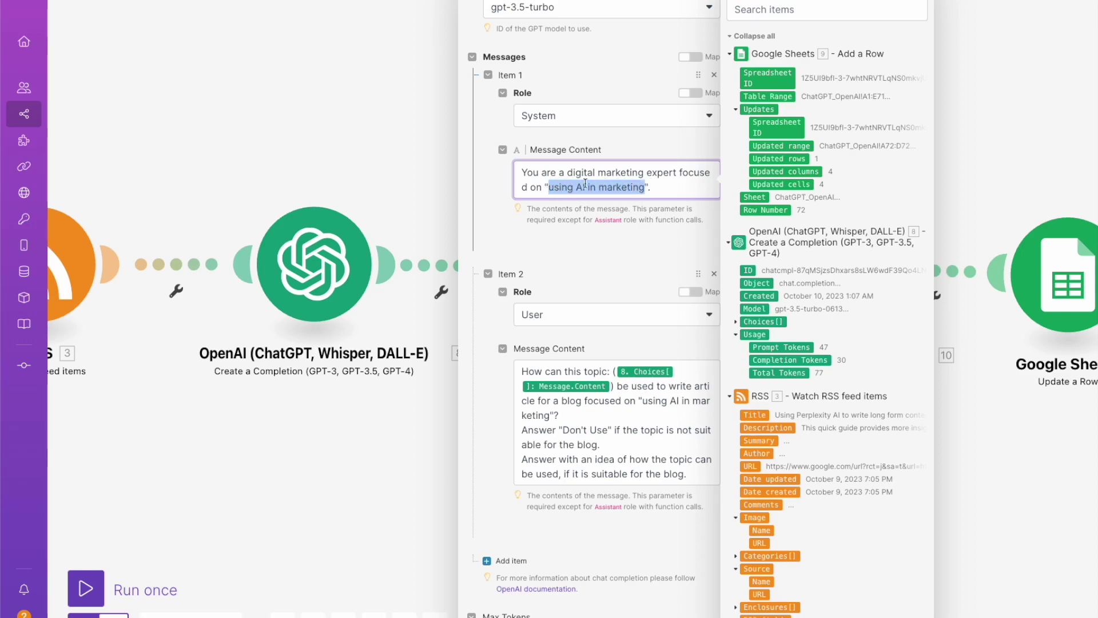
pyautogui.click(511, 247)
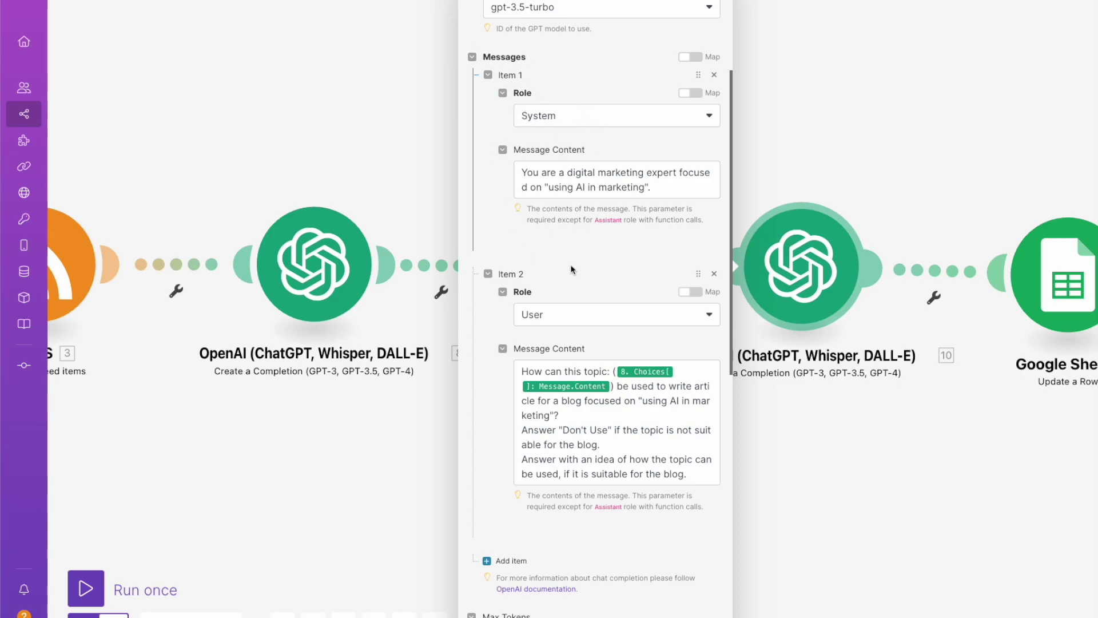
# Step: Examine the second OpenAI module's user message and expand Choices[] in the first OpenAI module's output
pyautogui.scroll(-3, 584, 282)
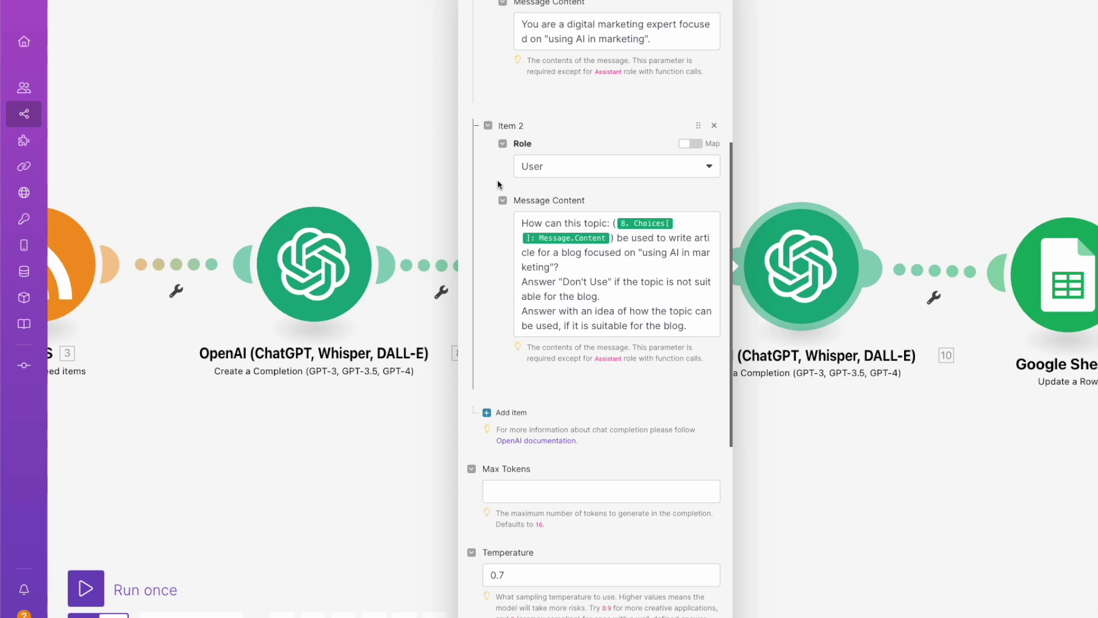
pyautogui.click(619, 223)
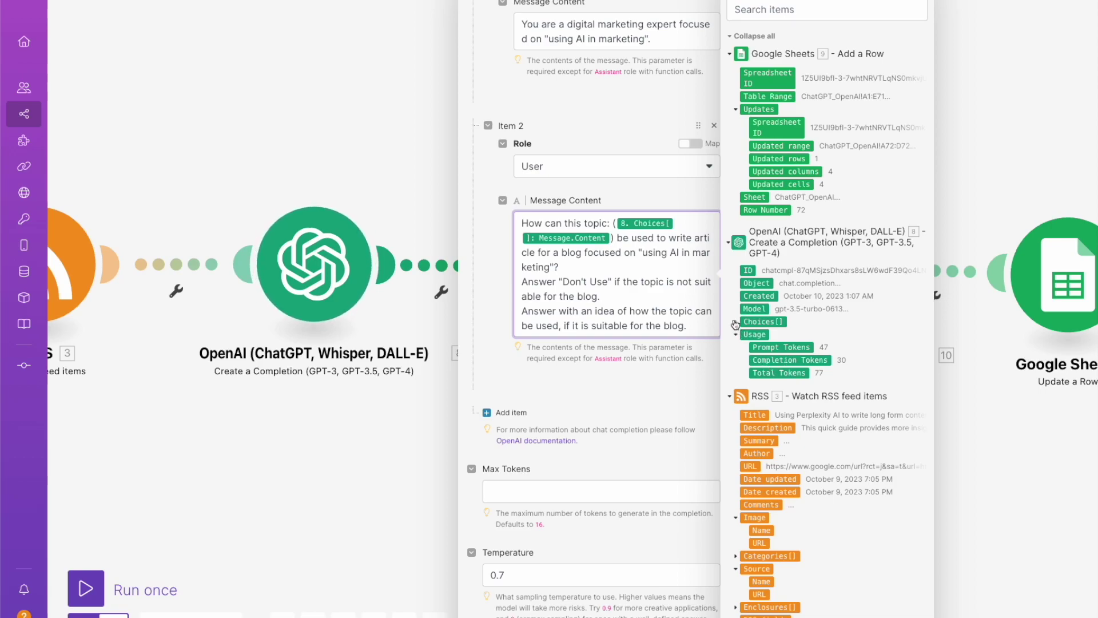
pyautogui.click(736, 322)
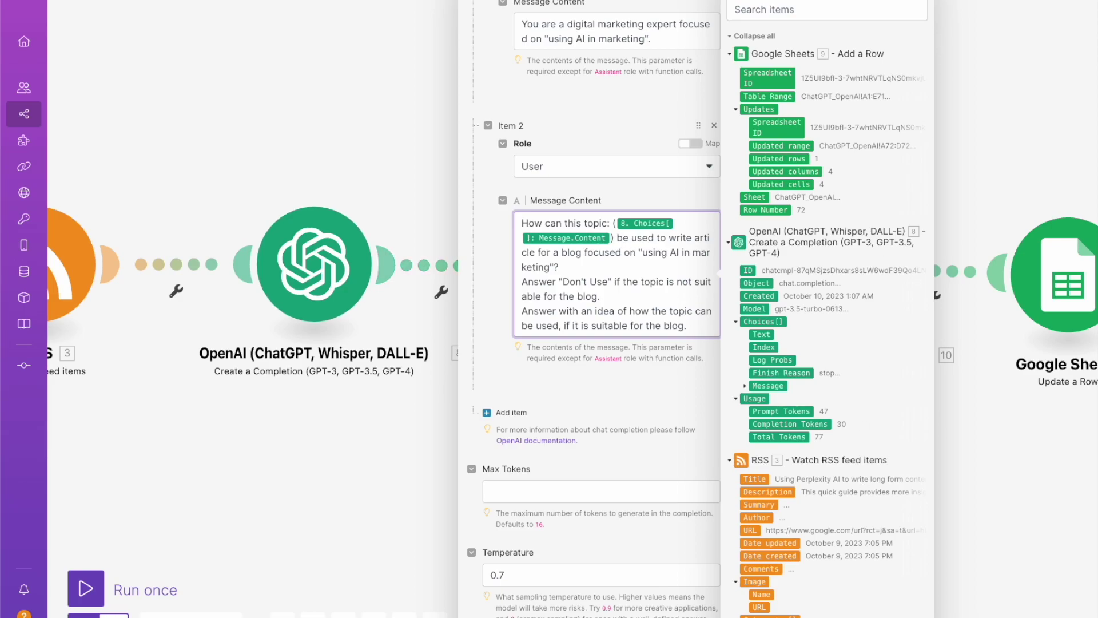
pyautogui.click(921, 2)
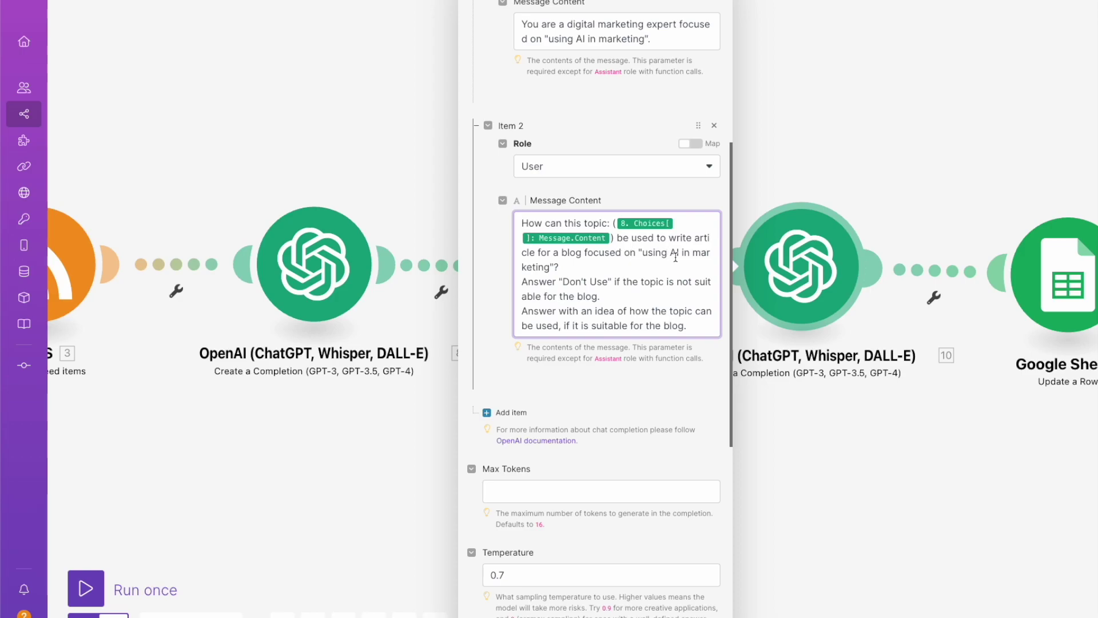
pyautogui.click(531, 280)
# Step: Review the second OpenAI module's remaining settings, from Max Tokens to Other Input Parameters, and close the module
pyautogui.scroll(-5, 665, 400)
pyautogui.scroll(-1, 666, 403)
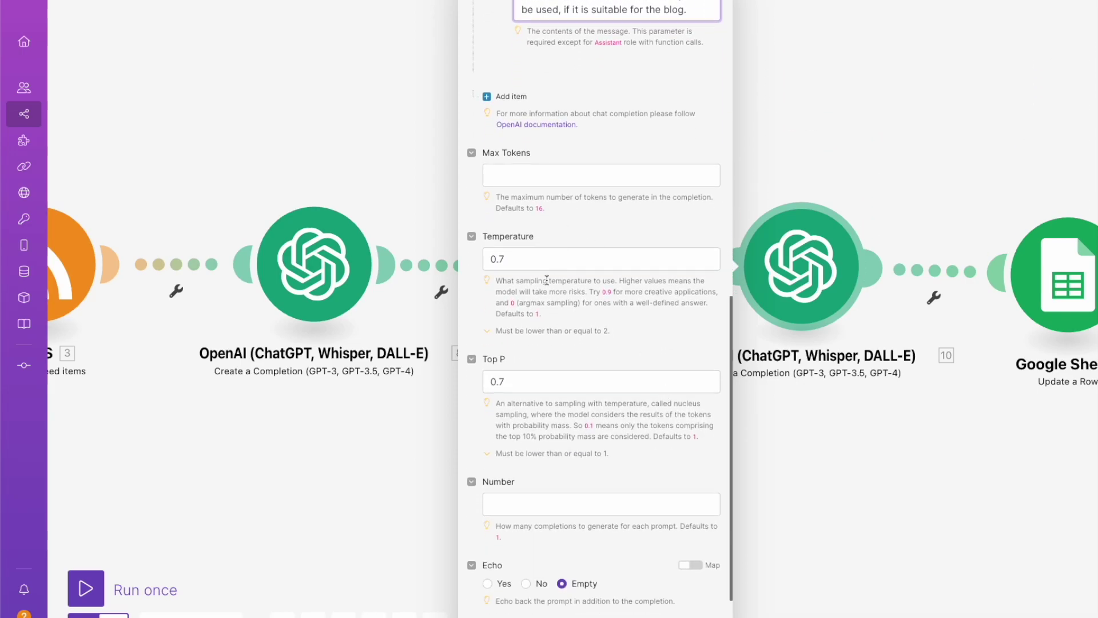
pyautogui.scroll(-1, 571, 319)
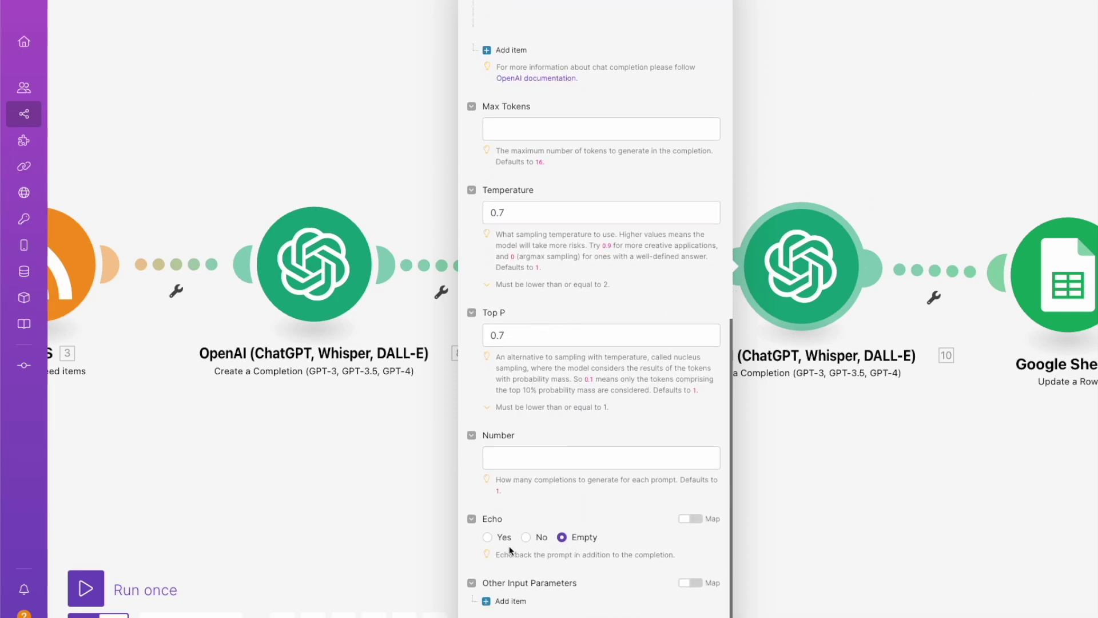
pyautogui.click(709, 616)
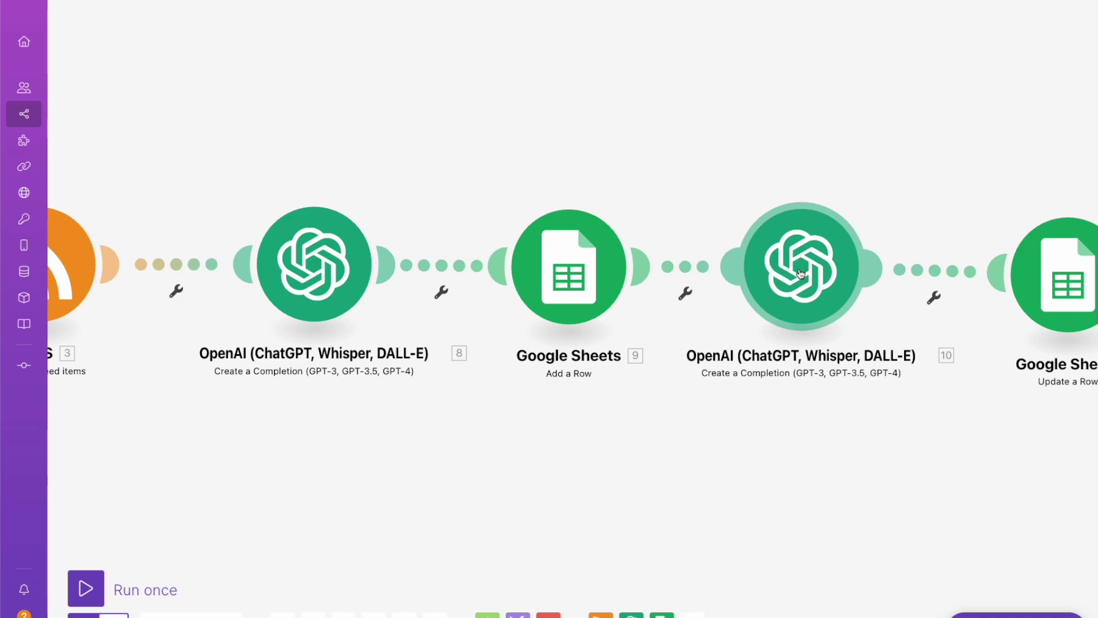
# Step: Open the Google Sheets Update a Row module and review its spreadsheet, sheet, row number and column value settings
pyautogui.hscroll(5, 801, 273)
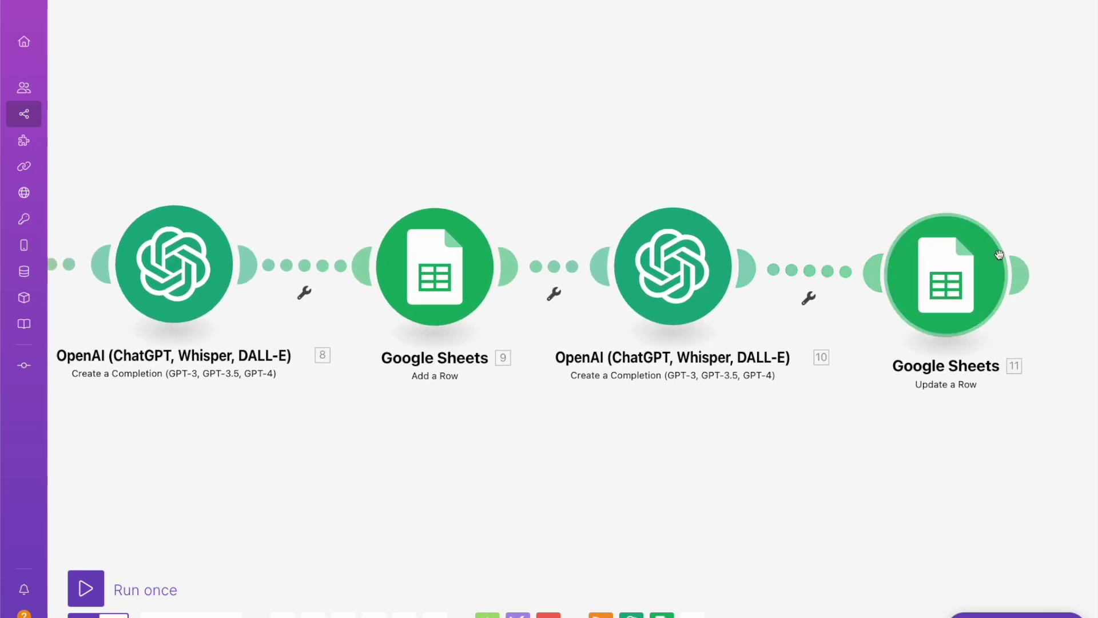
pyautogui.click(966, 280)
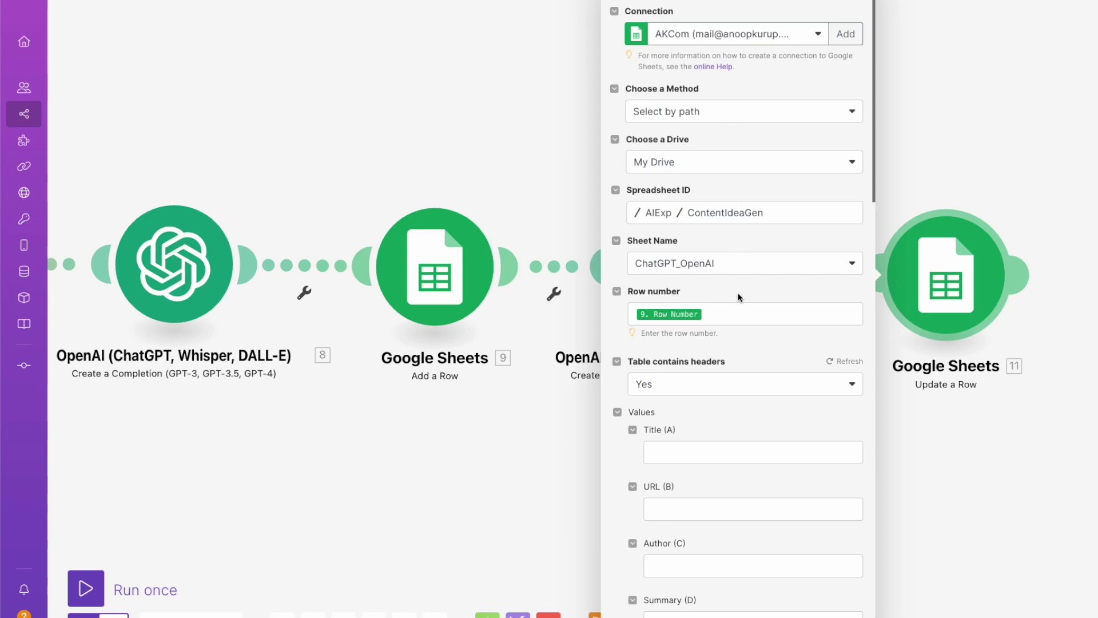
pyautogui.scroll(-4, 738, 298)
pyautogui.scroll(4, 737, 297)
# Step: Map the Add a Row module's Row Number output into the Row number field and remove the duplicate entries
pyautogui.click(724, 319)
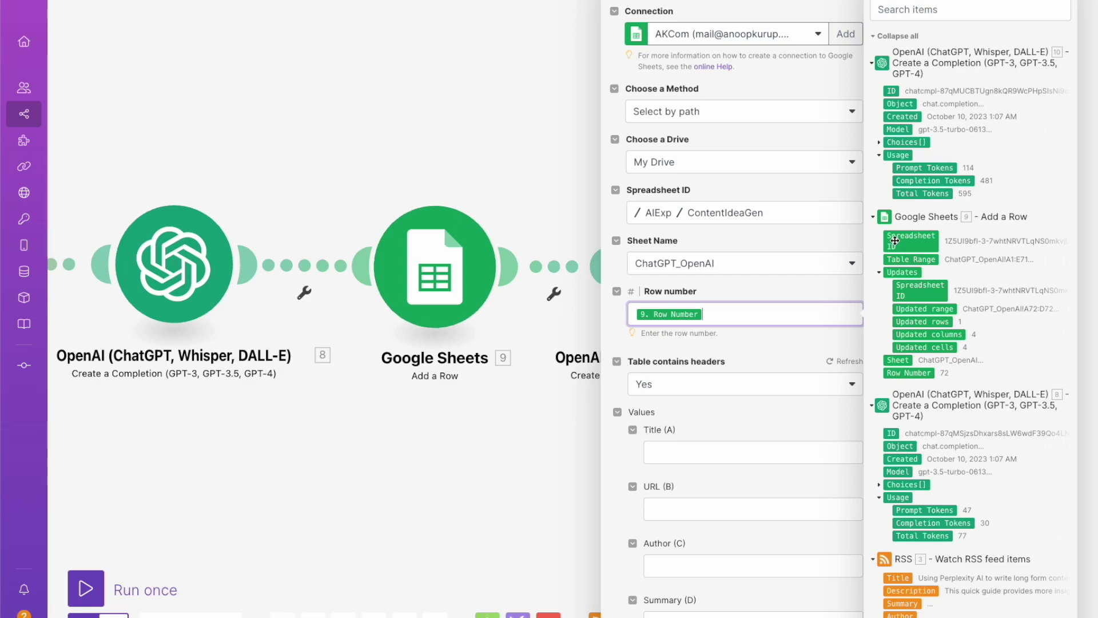
pyautogui.click(922, 373)
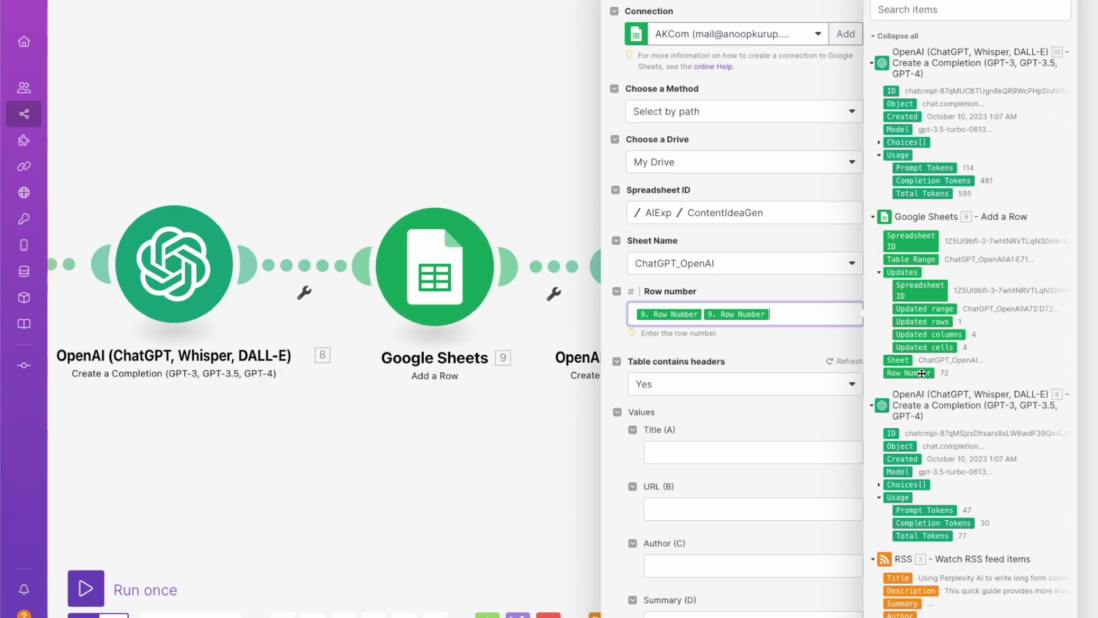
pyautogui.click(922, 373)
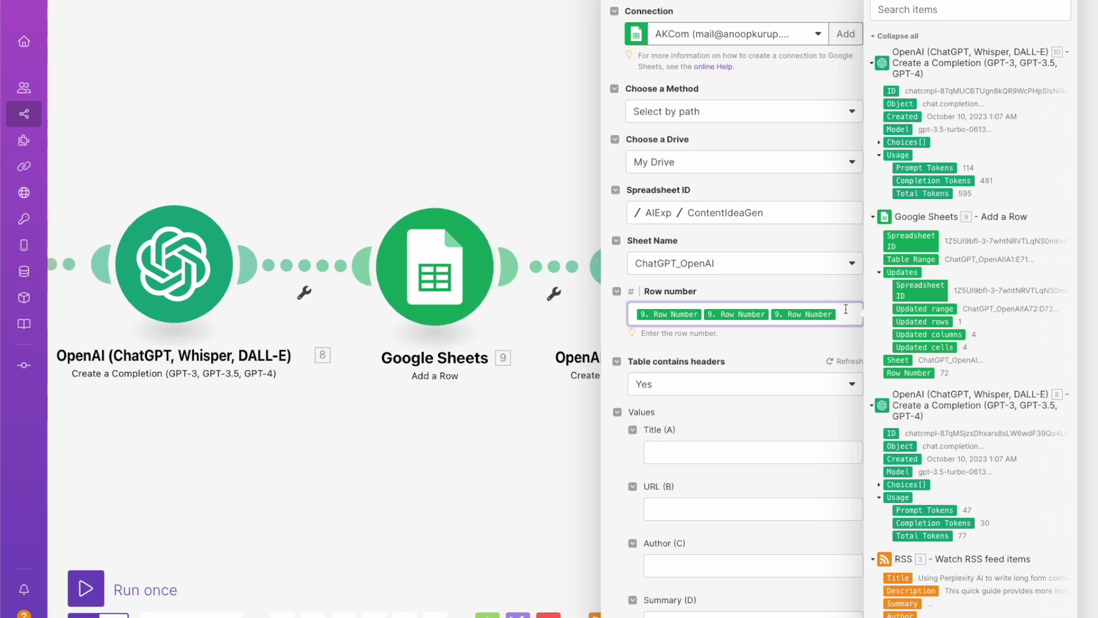
pyautogui.press('BackSpace')
pyautogui.press('BackSpace')
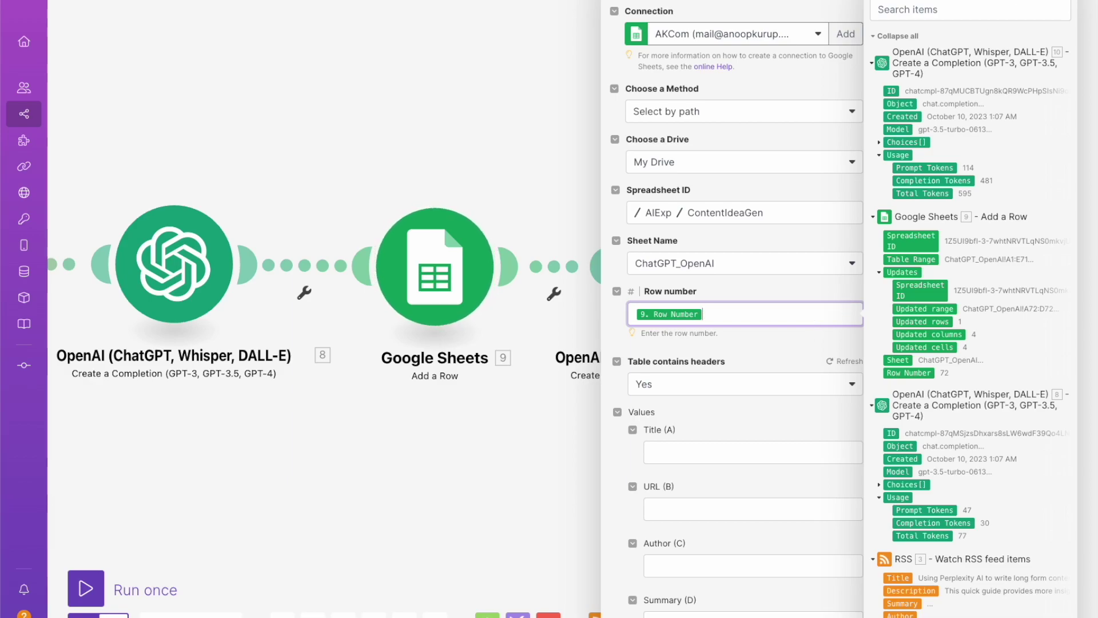
pyautogui.click(757, 352)
# Step: Review the Update a Row module's column values and highlight the Rating (E) label
pyautogui.scroll(-2, 757, 352)
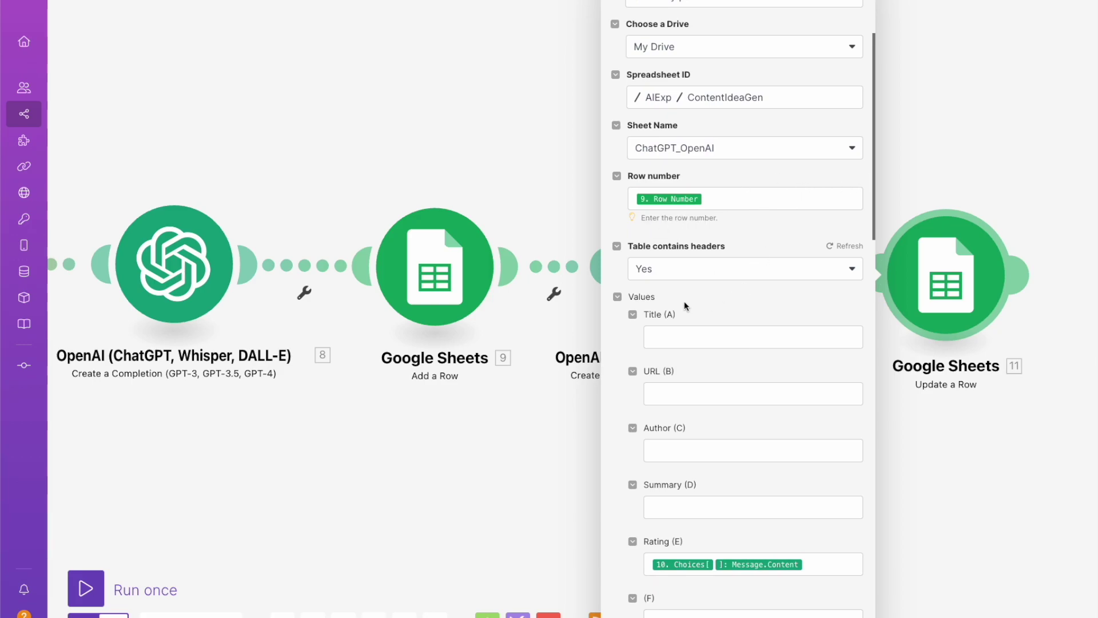
pyautogui.scroll(-2, 681, 376)
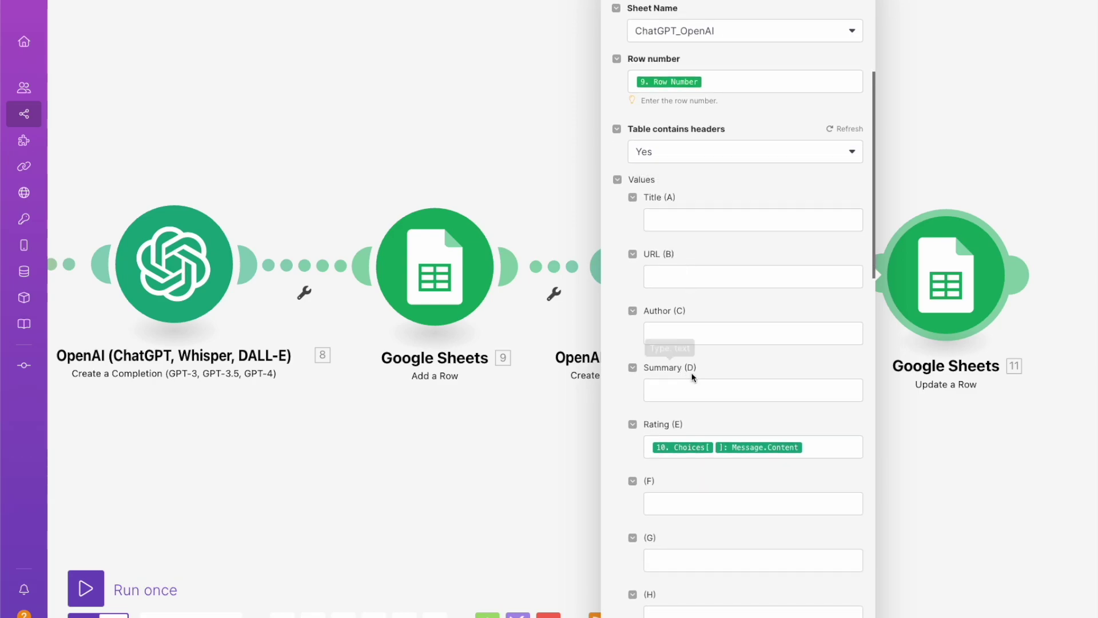
pyautogui.scroll(-1, 691, 366)
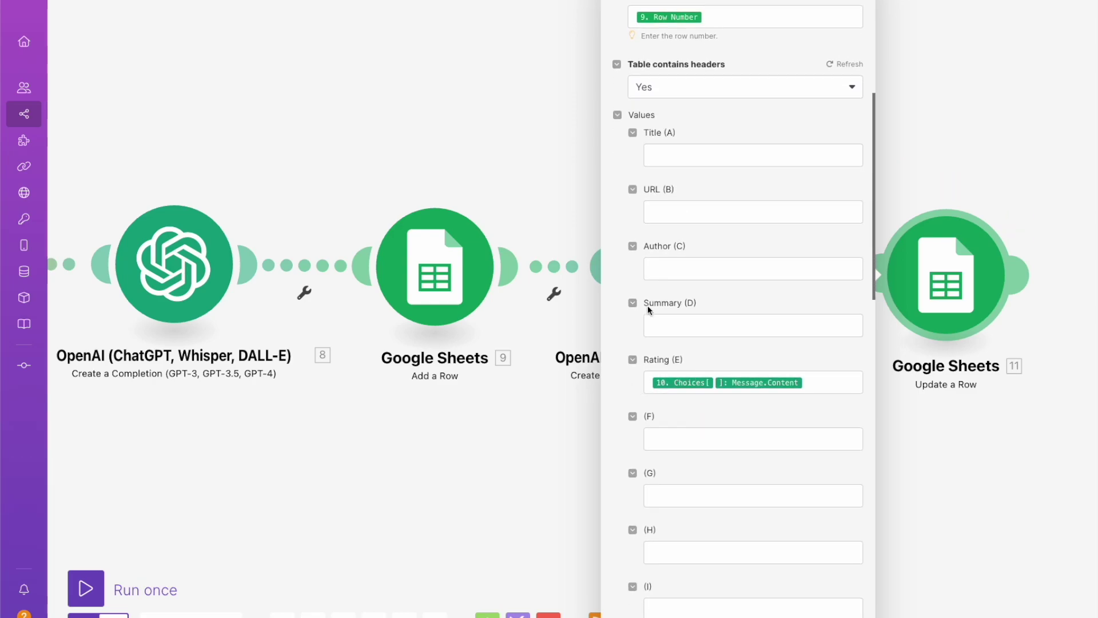
pyautogui.tripleClick(655, 362)
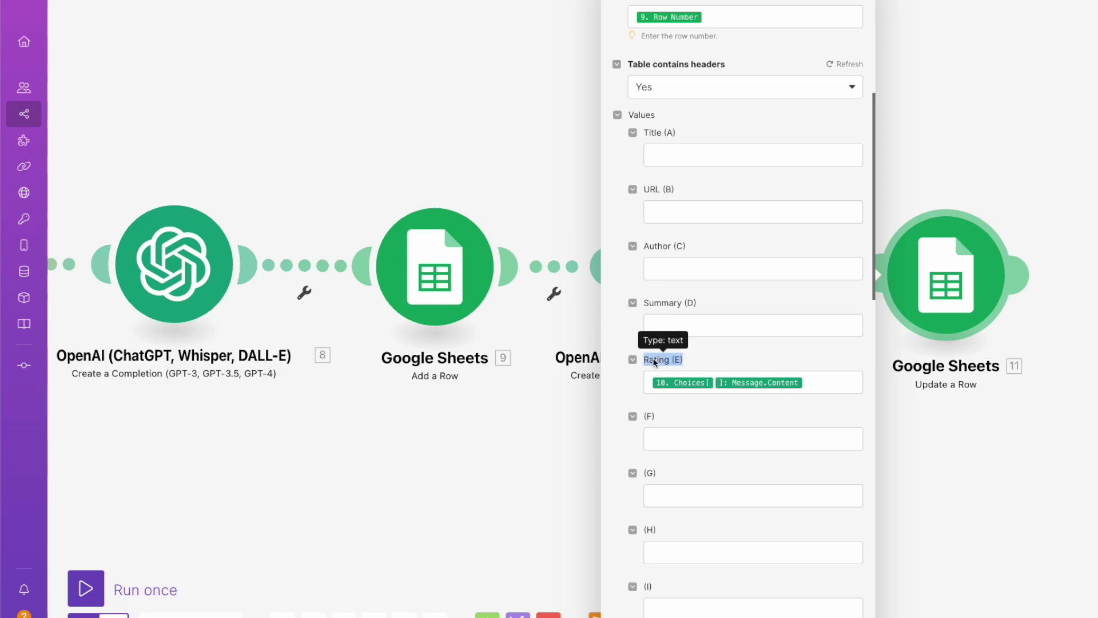
# Step: Examine the Rating (E) mapping by expanding Choices[] and Message in the second OpenAI module's output, and close the Update a Row module
pyautogui.click(831, 387)
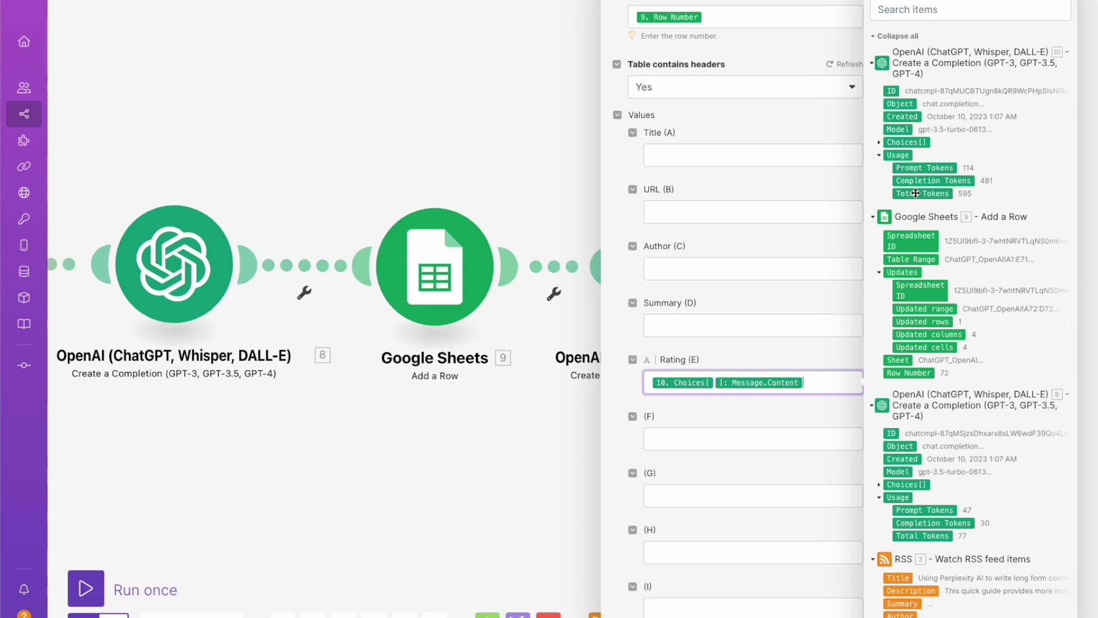
pyautogui.click(879, 144)
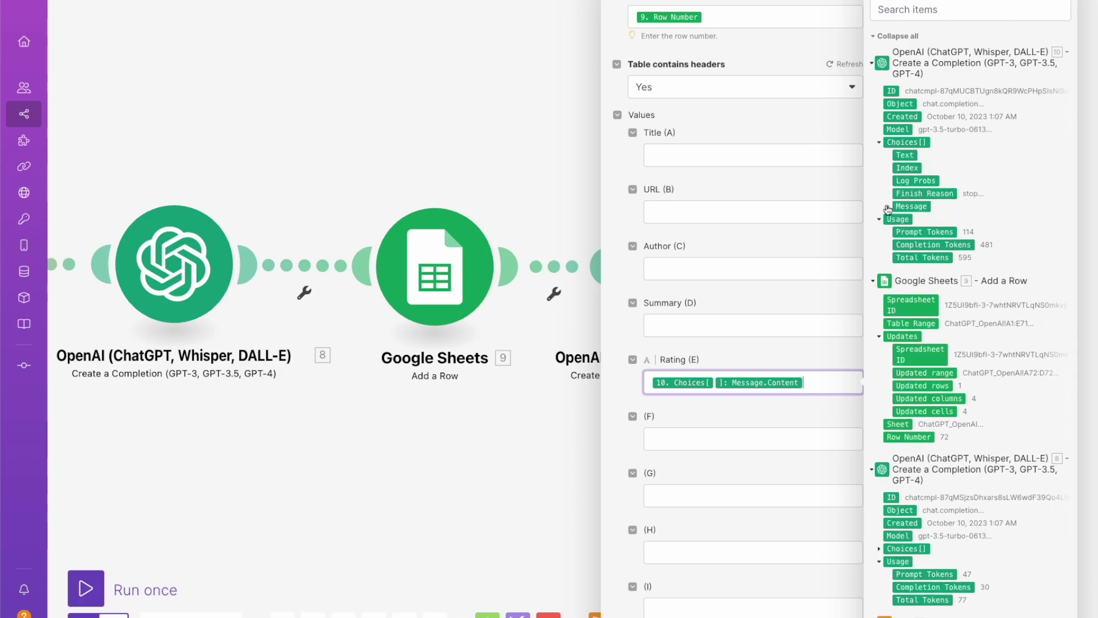
pyautogui.click(887, 207)
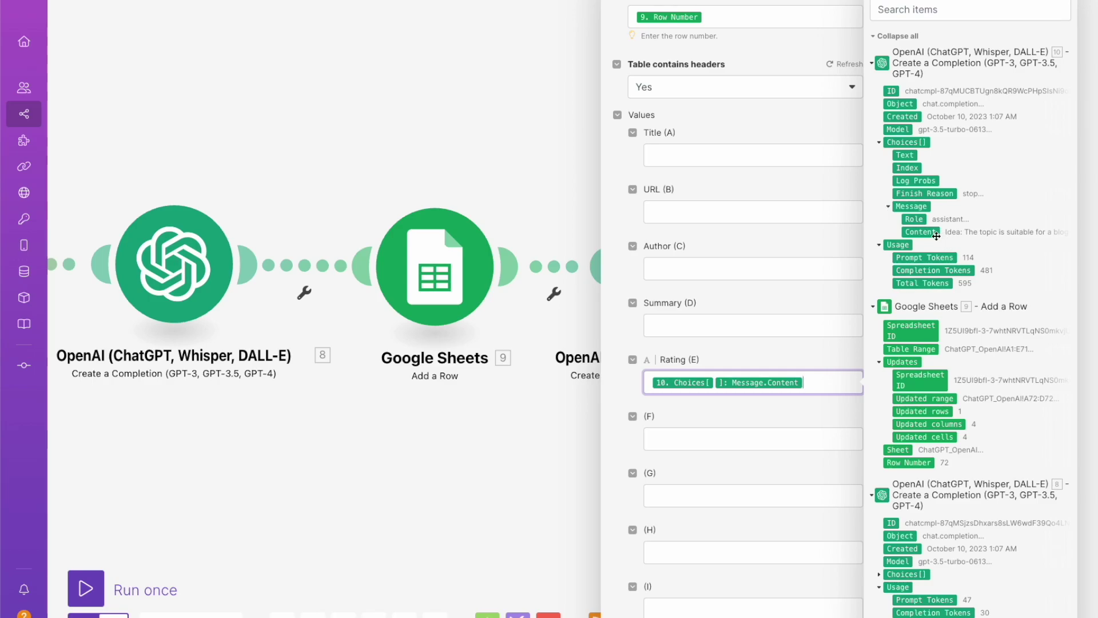
pyautogui.click(630, 395)
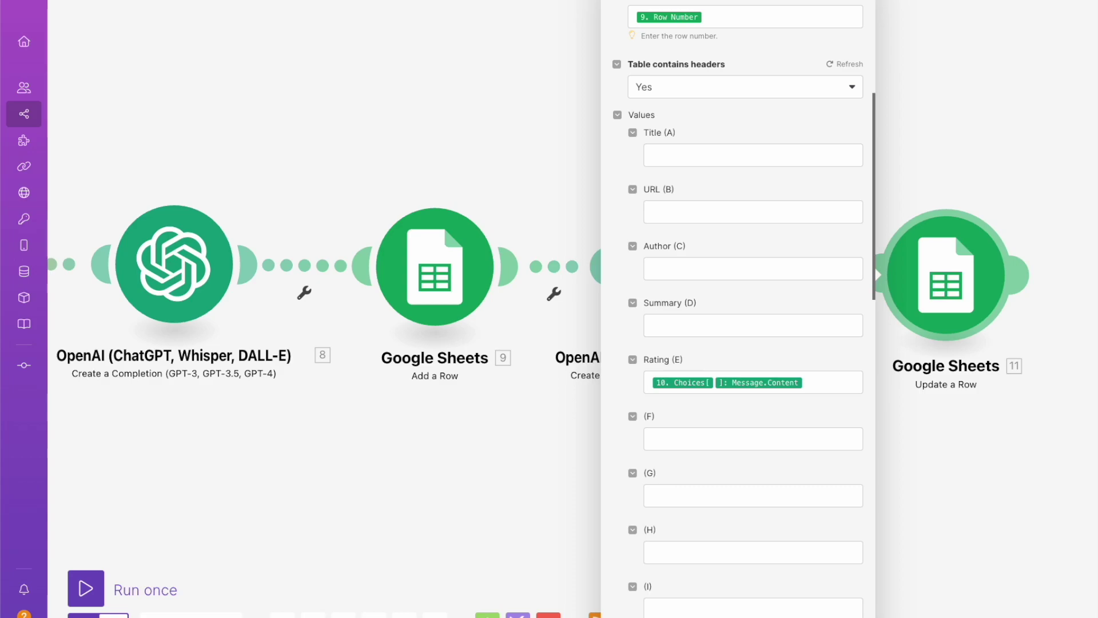
pyautogui.click(880, 512)
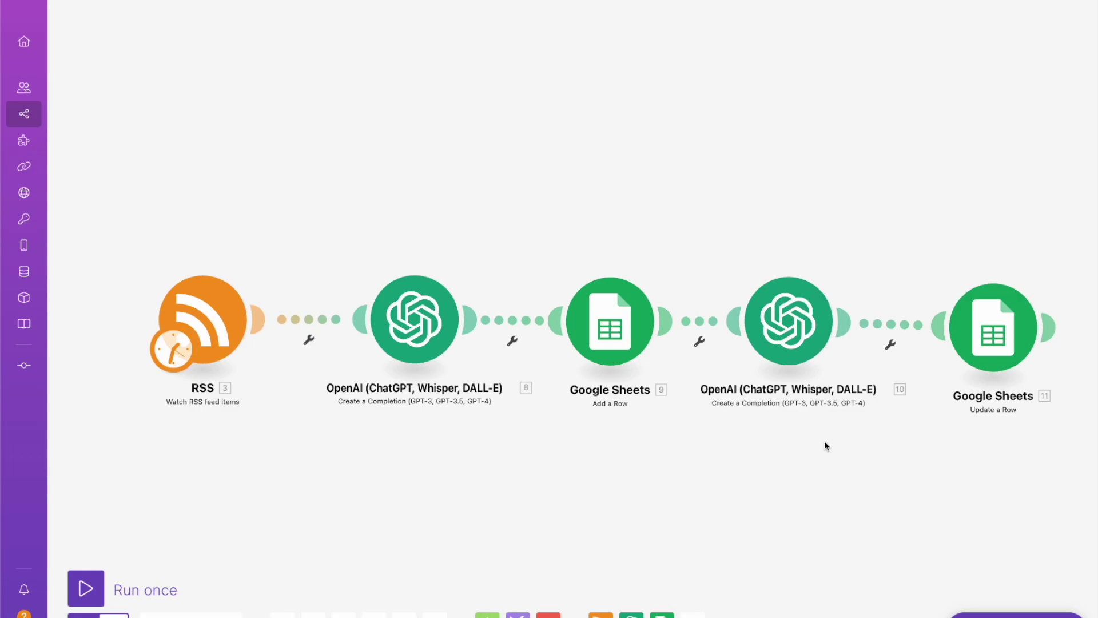
# Step: Check the RSS module's feed URL and maximum number of returned items, close it and run the scenario once
pyautogui.click(214, 357)
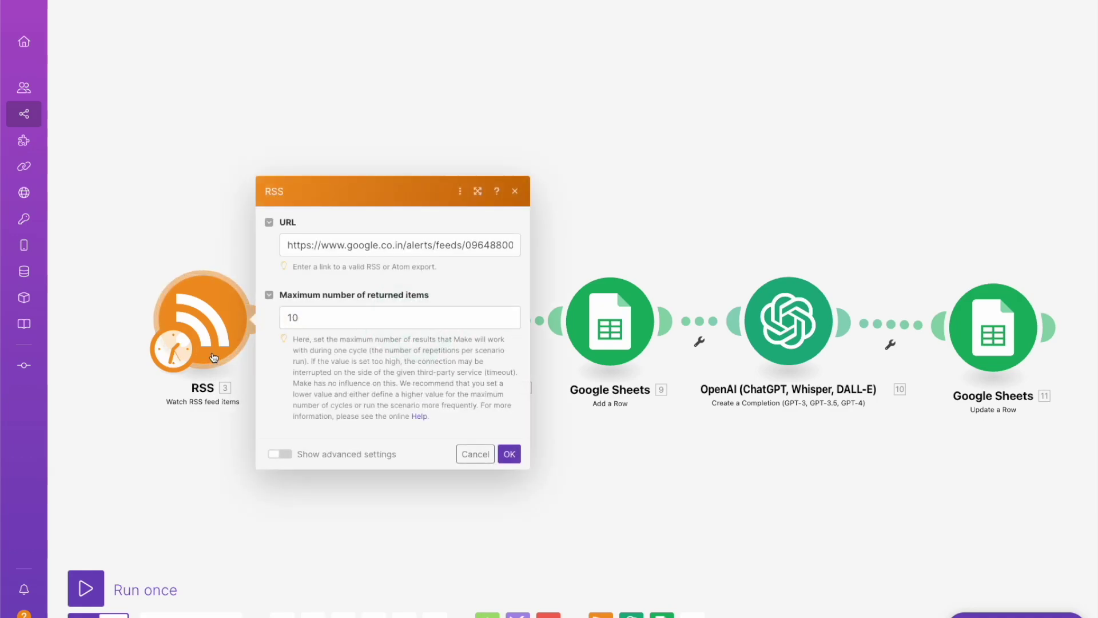
pyautogui.click(159, 478)
pyautogui.click(104, 578)
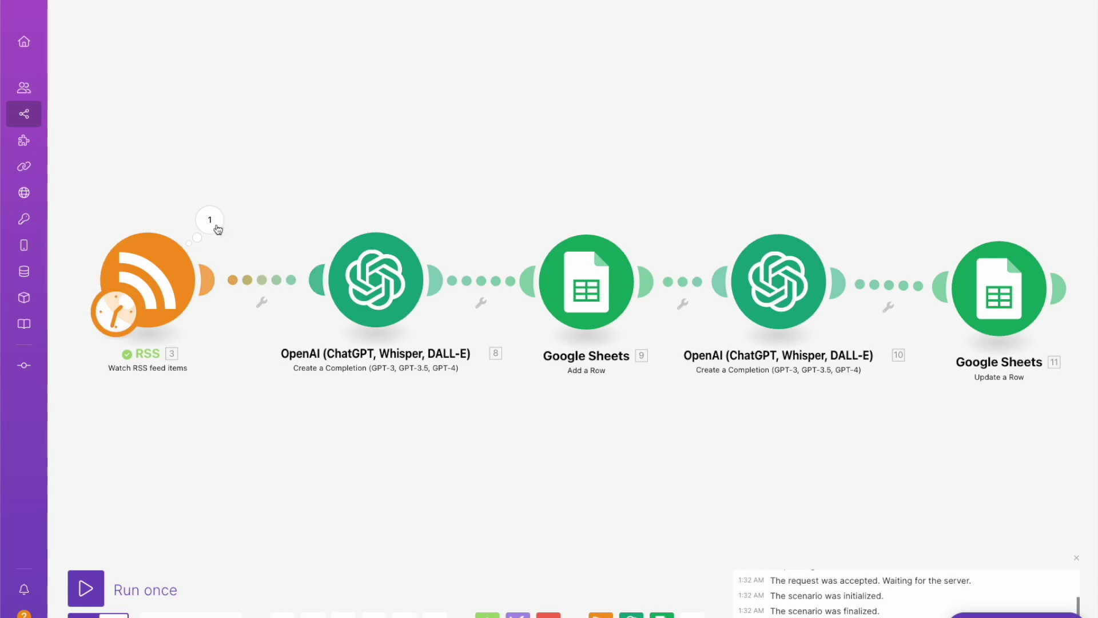
pyautogui.click(211, 220)
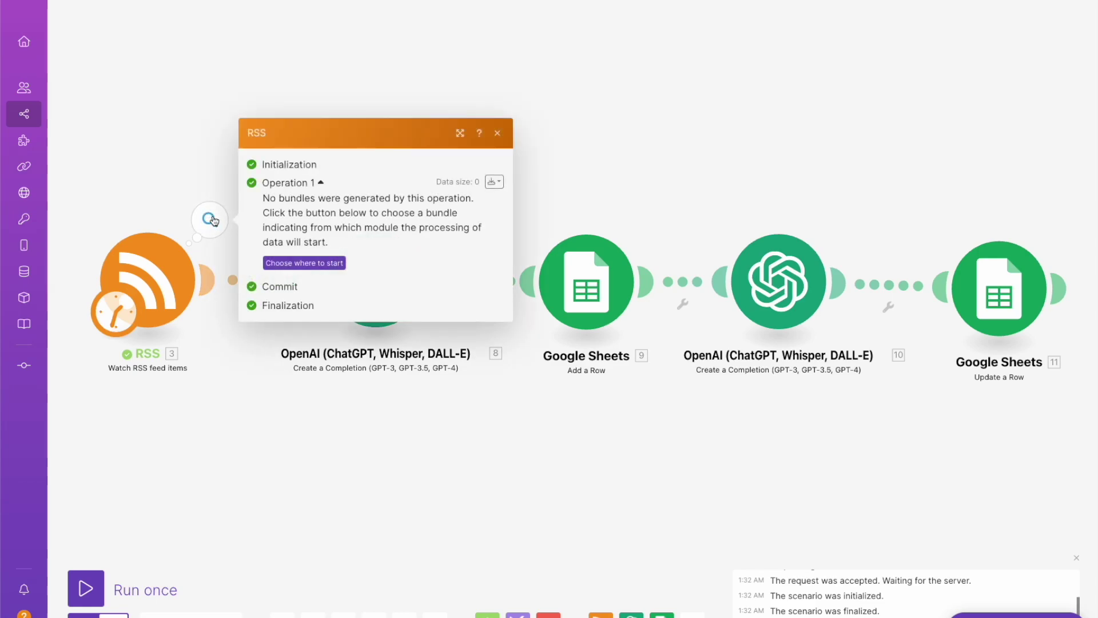
pyautogui.click(322, 263)
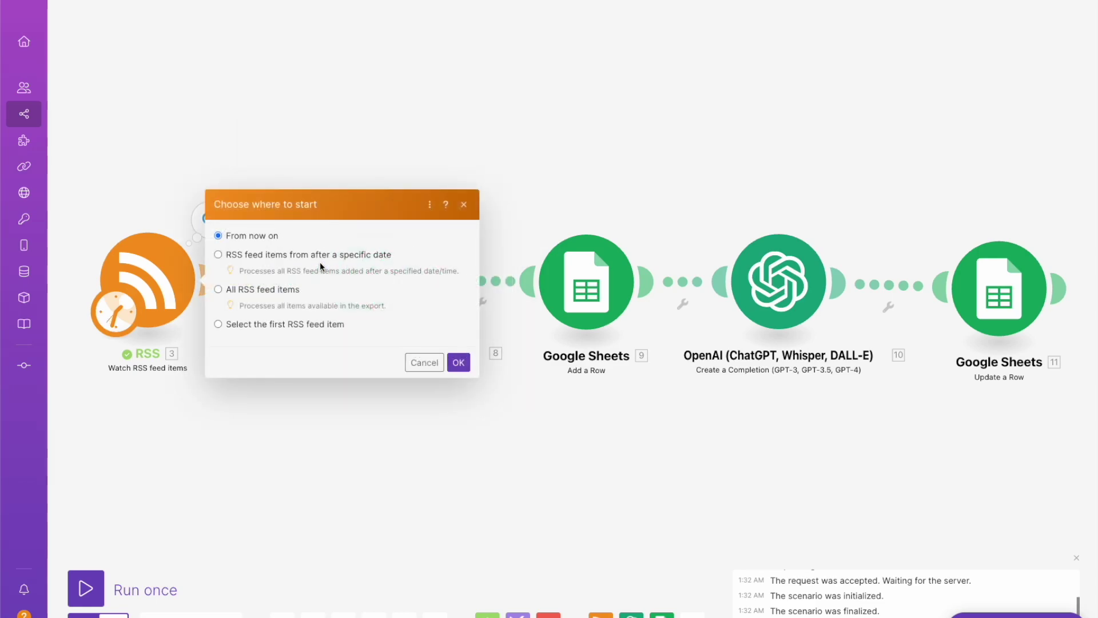
pyautogui.click(415, 359)
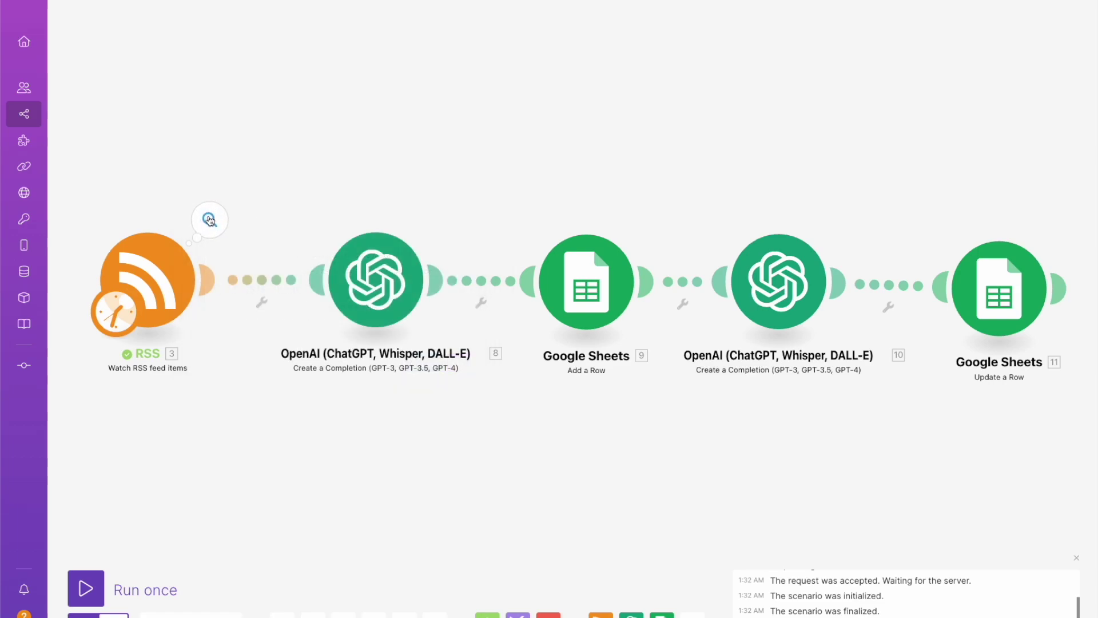
# Step: Set the RSS module to start with feed items from after 10/09/2023 1:32 AM and run the scenario once
pyautogui.click(210, 220)
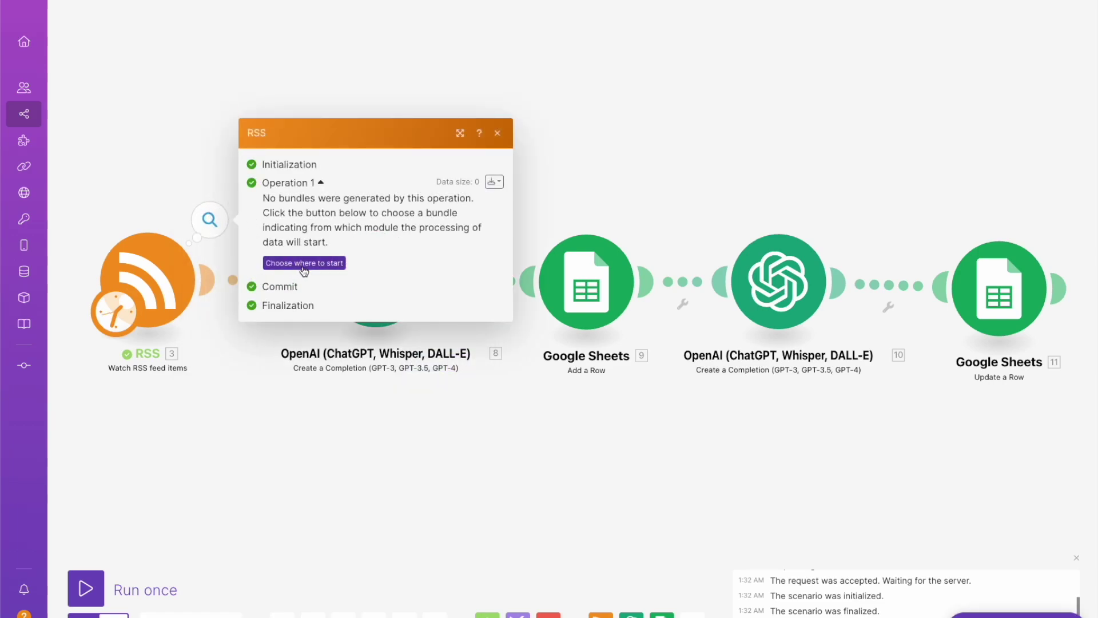
pyautogui.click(320, 263)
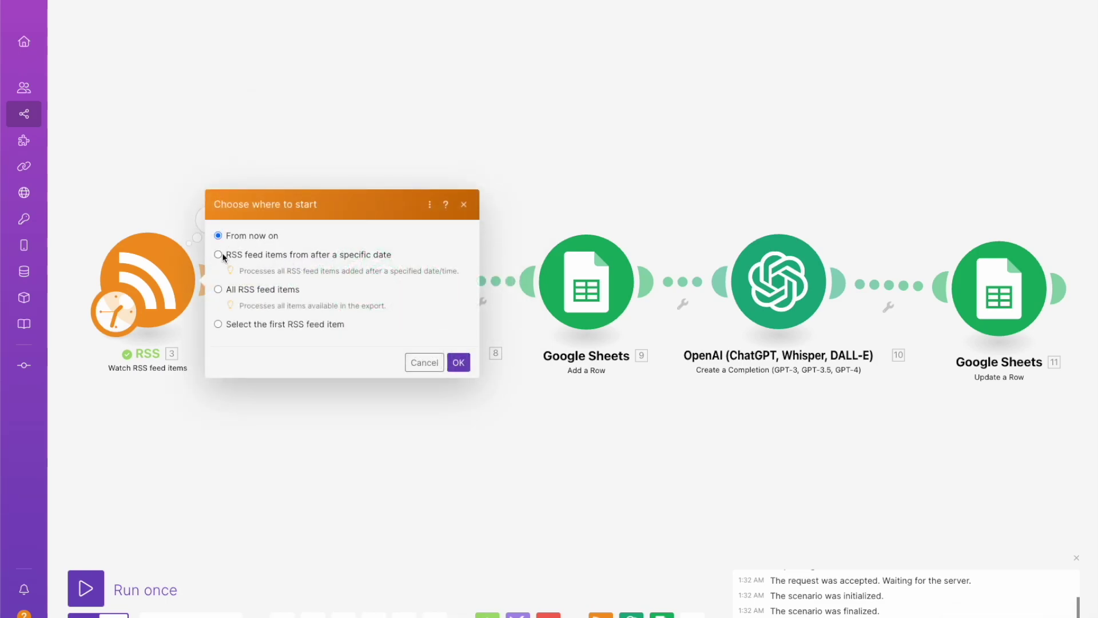
pyautogui.click(218, 255)
pyautogui.click(324, 272)
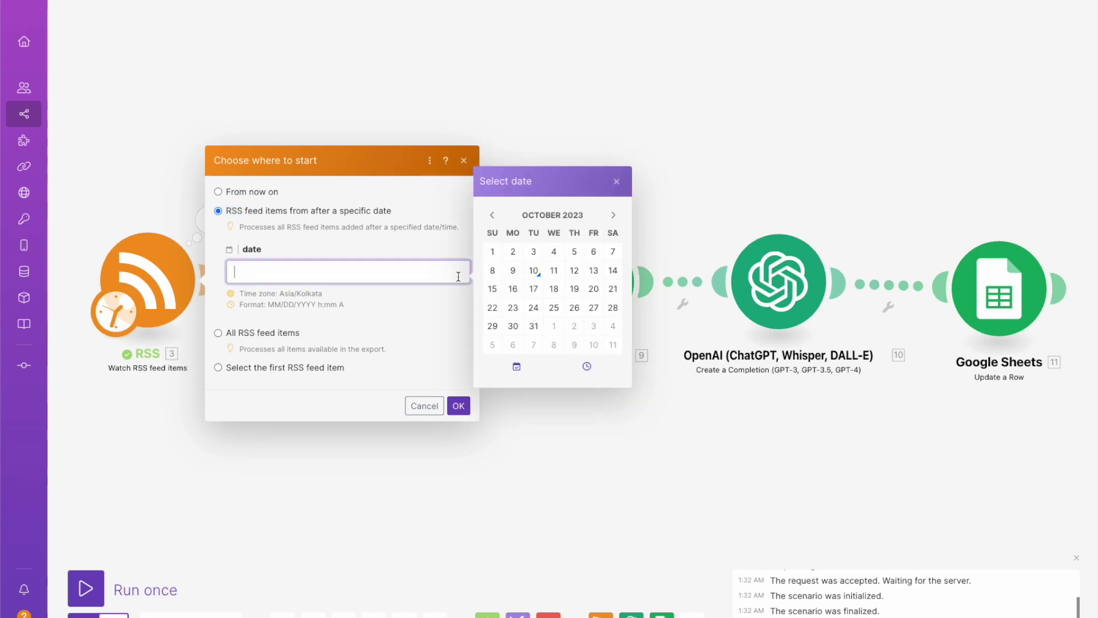
pyautogui.click(511, 271)
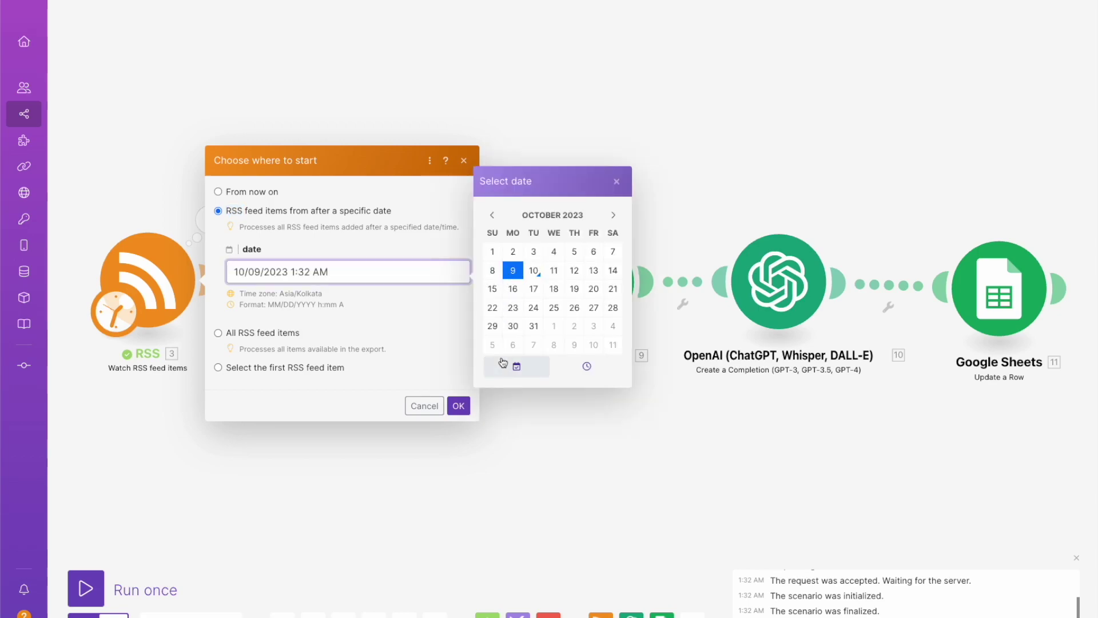
pyautogui.click(459, 405)
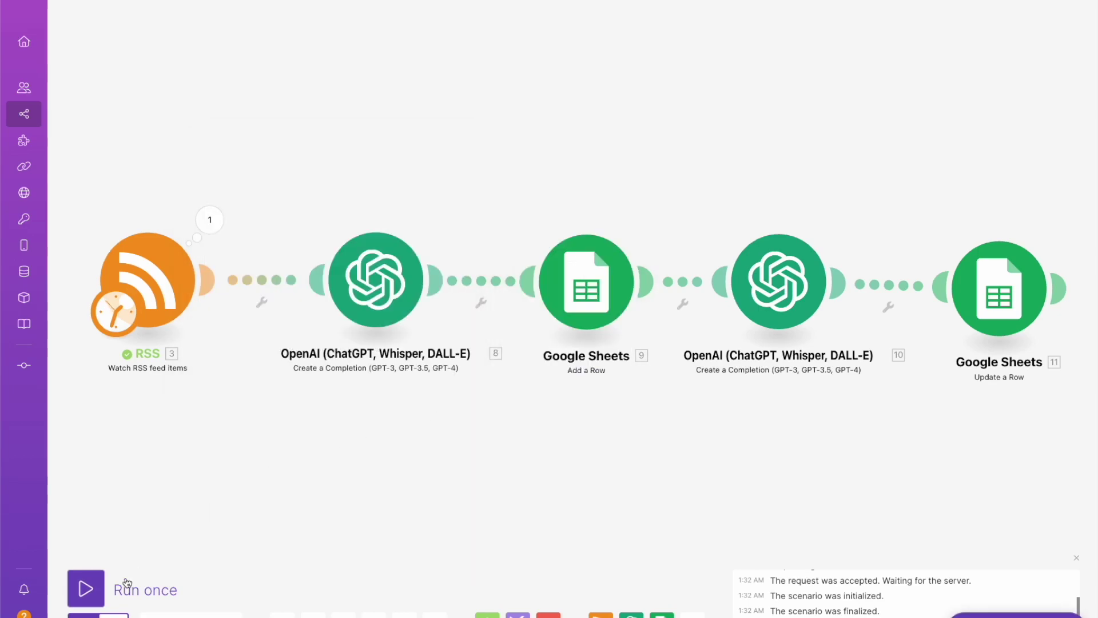
pyautogui.click(86, 588)
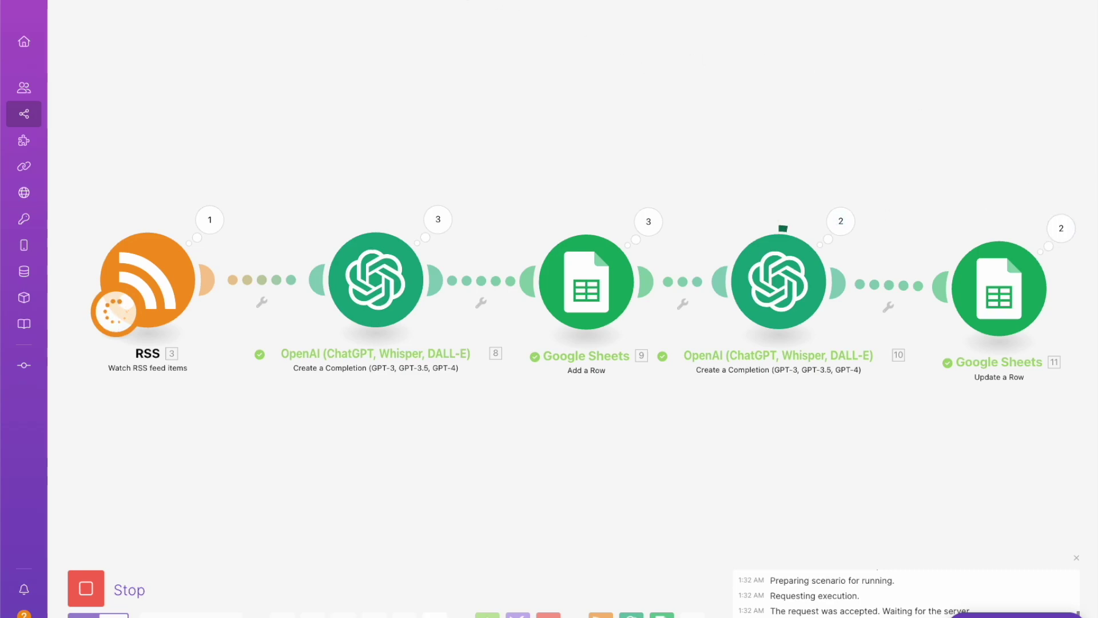
# Step: Switch to the ContentIdeaGen spreadsheet in Google Sheets and view the Title, URL, Author, Summary and Rating rows
pyautogui.click(498, 2)
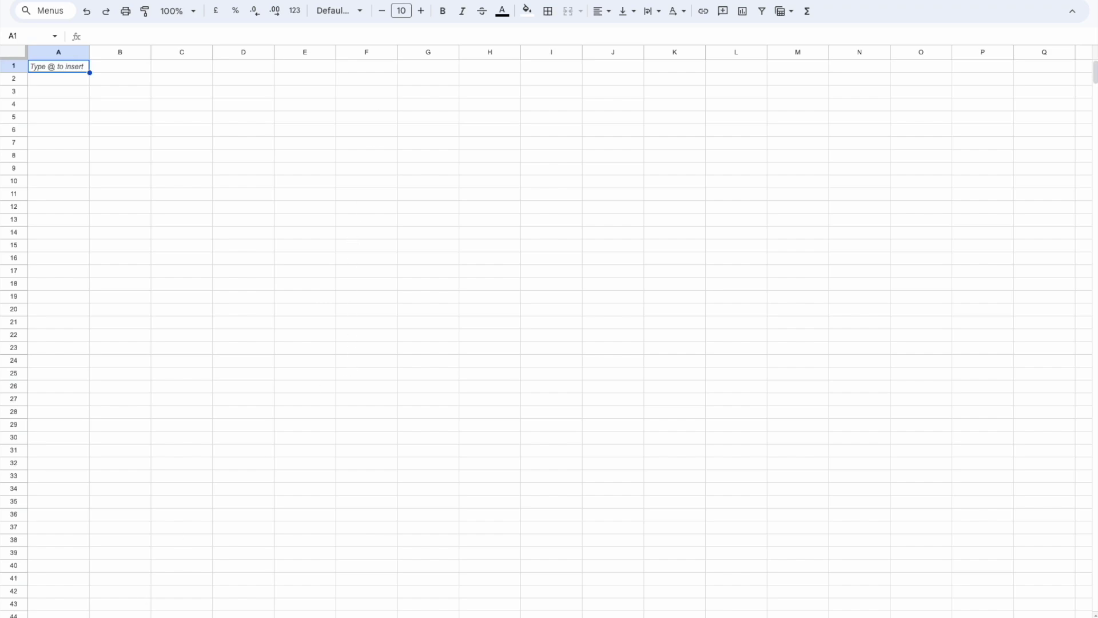
pyautogui.scroll(-12, 190, 367)
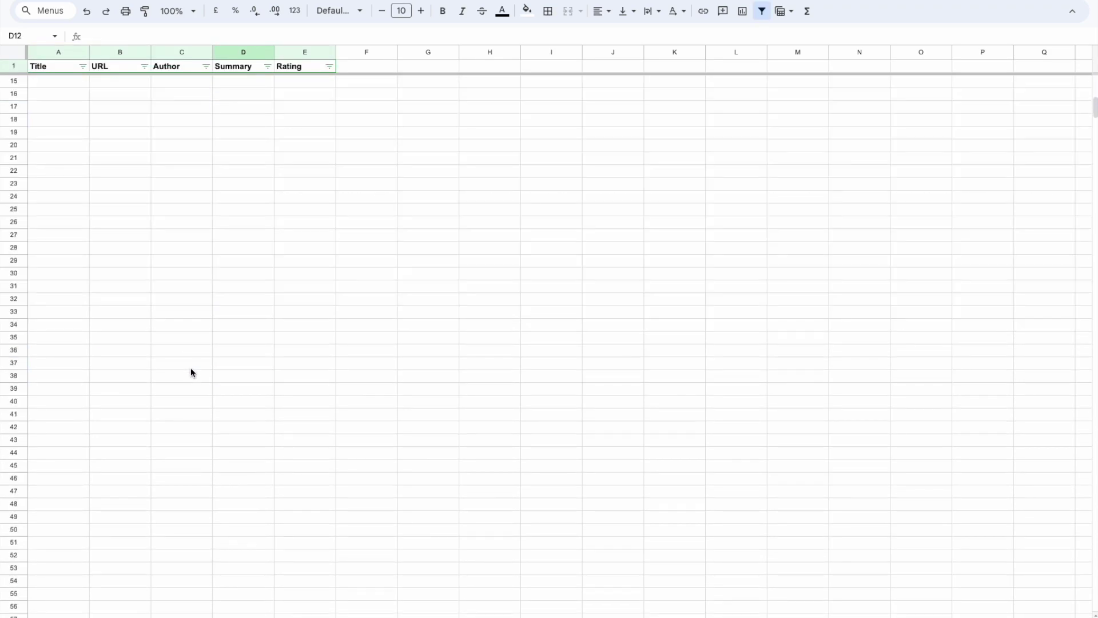
pyautogui.hscroll(1, 86, 357)
pyautogui.scroll(1, 86, 358)
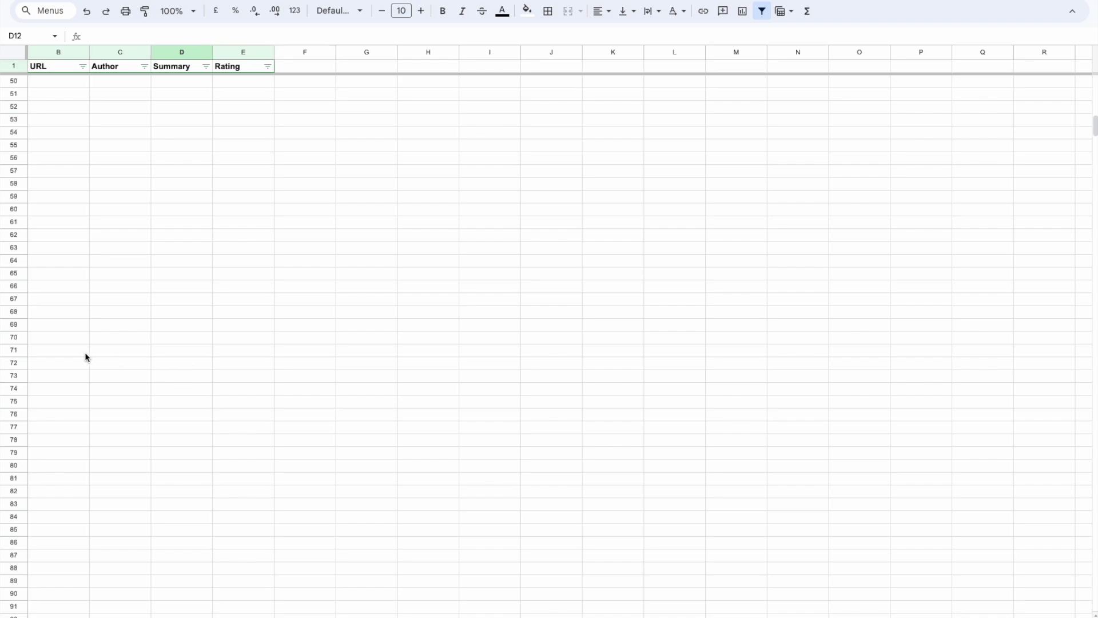
pyautogui.scroll(10, 85, 357)
pyautogui.hscroll(-1, 85, 357)
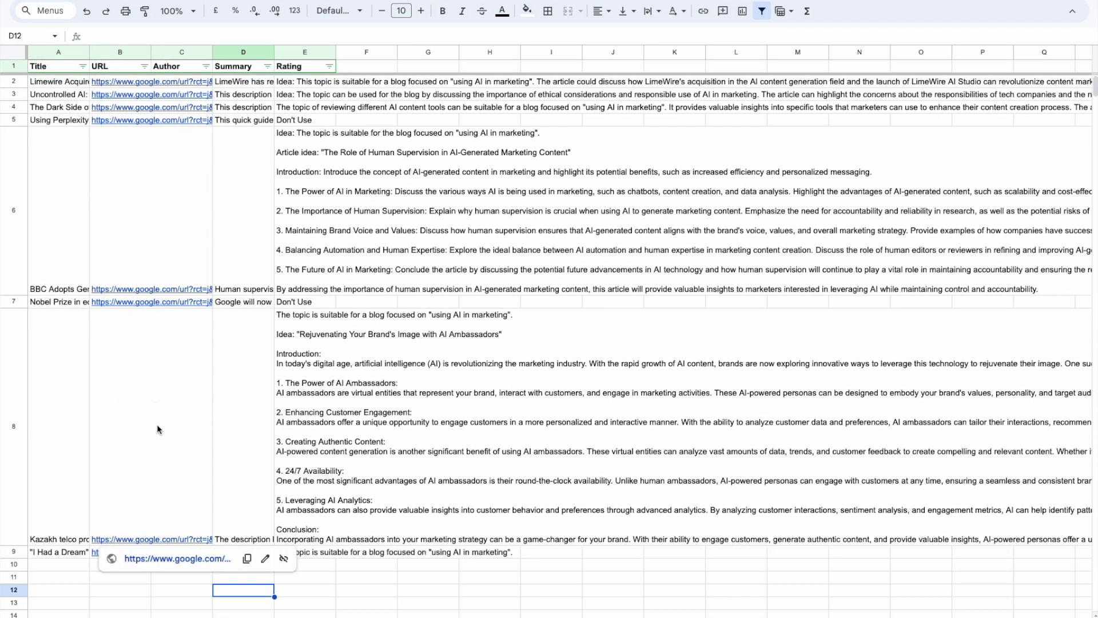
# Step: Review the generated summaries and ratings down to row 11, selecting the "Don't Use" rating in row 5
pyautogui.scroll(-1, 156, 424)
pyautogui.scroll(-2, 338, 540)
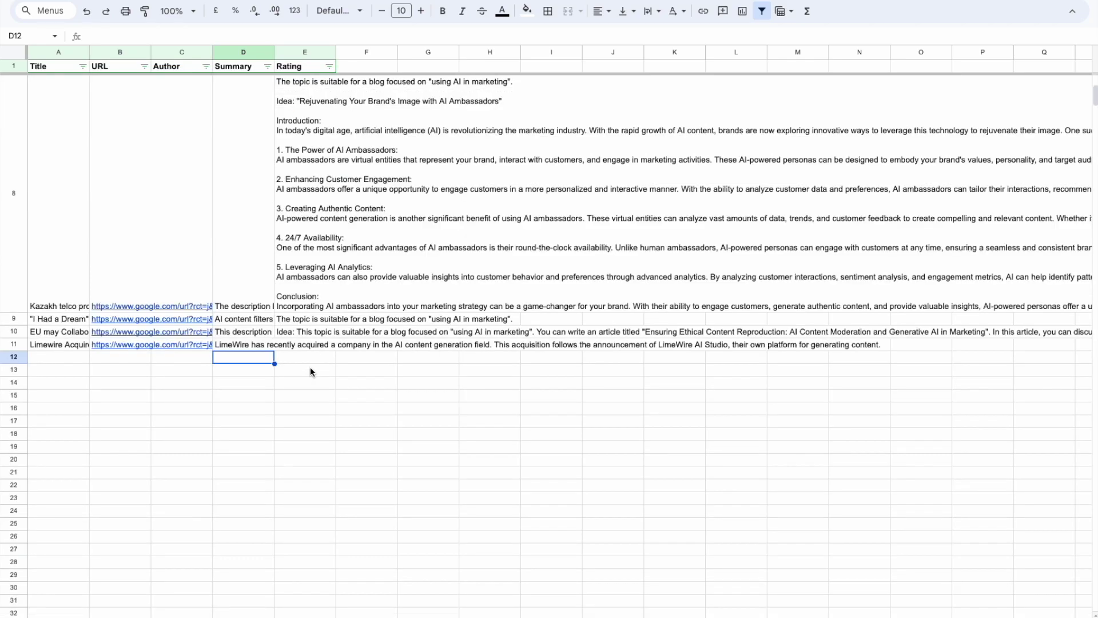
pyautogui.scroll(2, 310, 370)
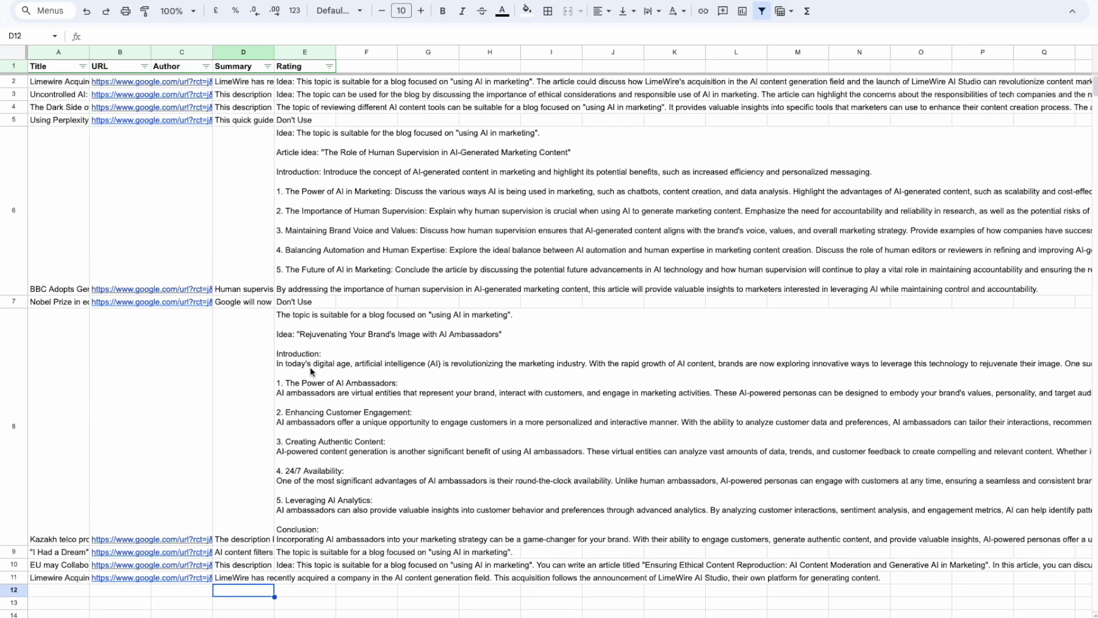
pyautogui.click(287, 121)
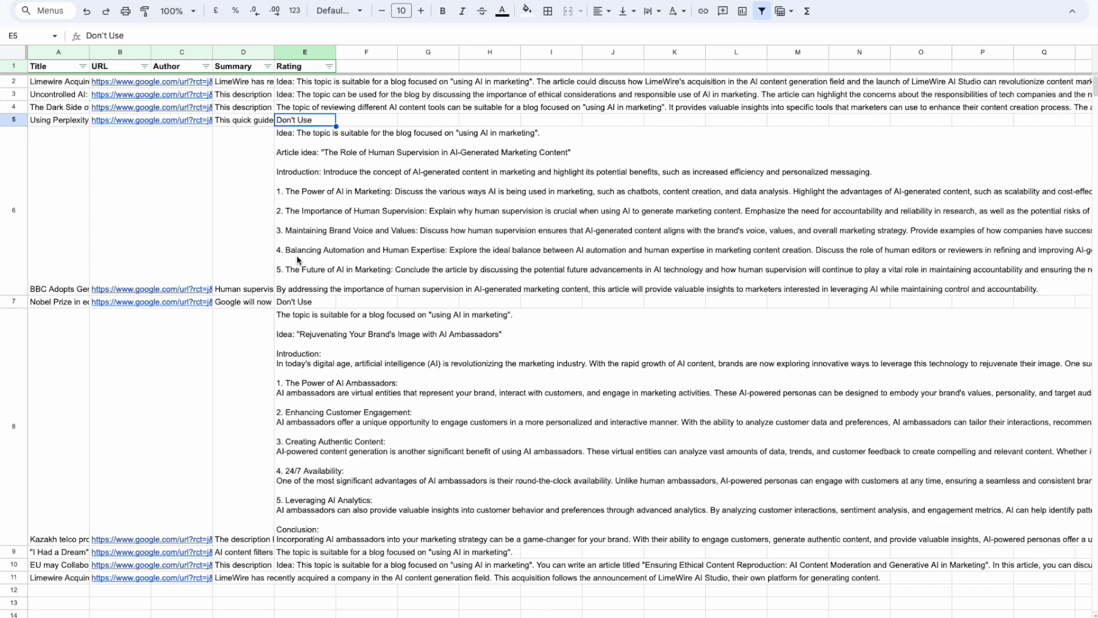
pyautogui.scroll(-4, 296, 261)
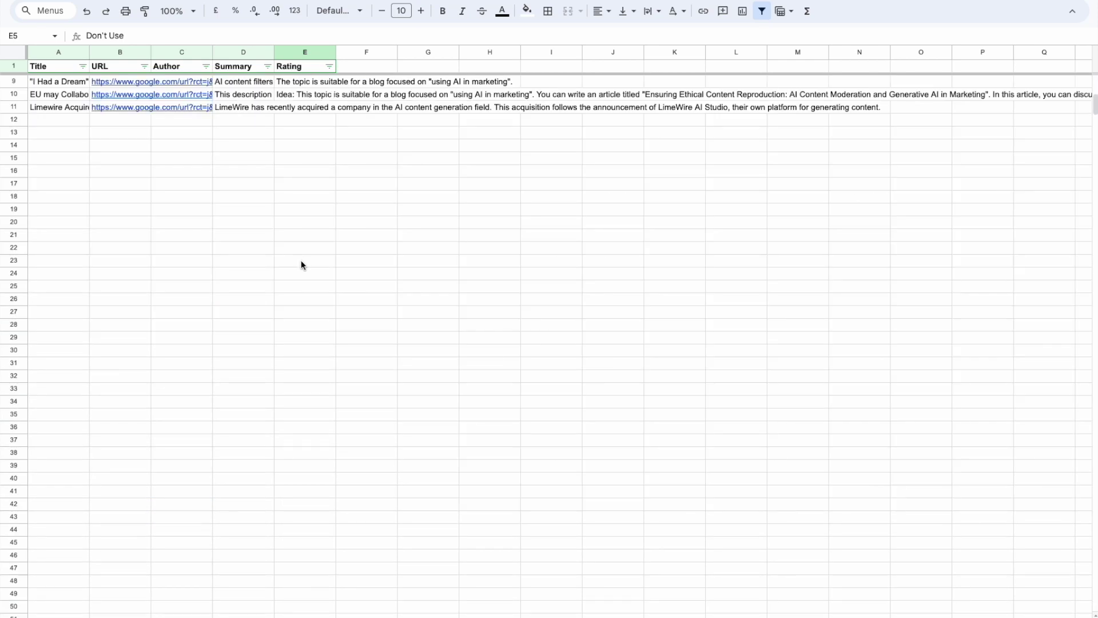
pyautogui.scroll(2, 302, 264)
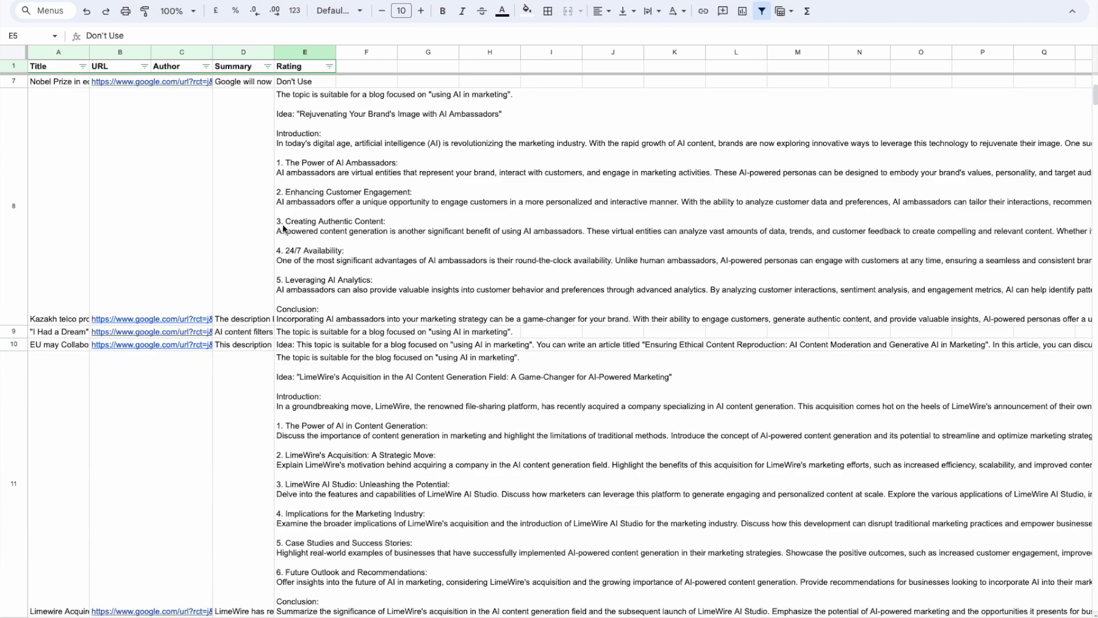
# Step: Look through the generated entries down to row 12 and select the "Don't Use" rating in row 7
pyautogui.scroll(-2, 291, 282)
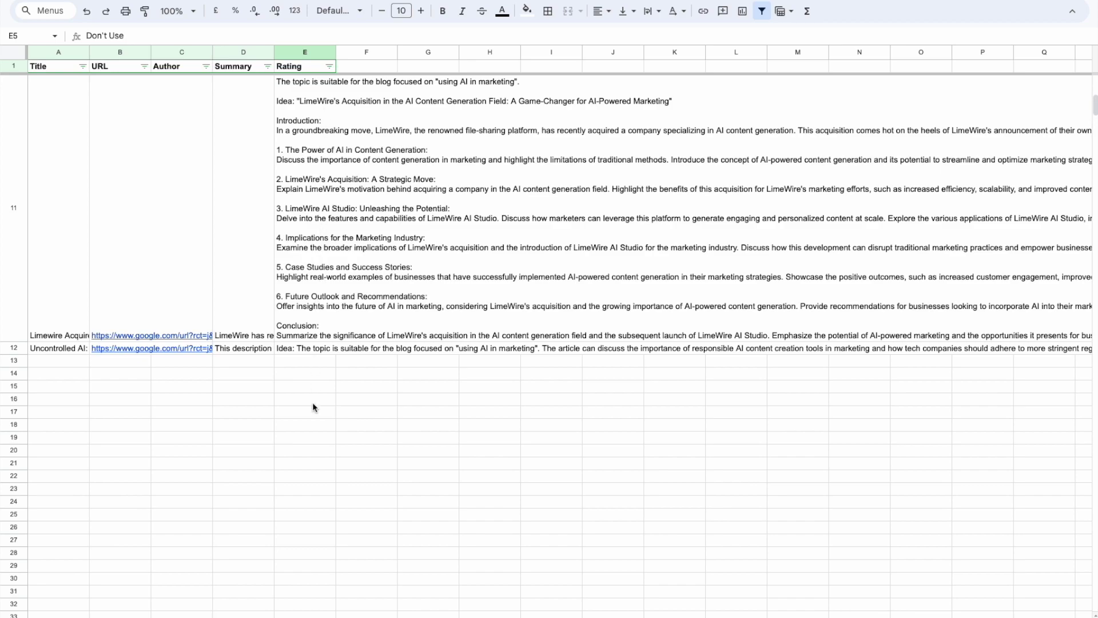
pyautogui.scroll(10, 312, 403)
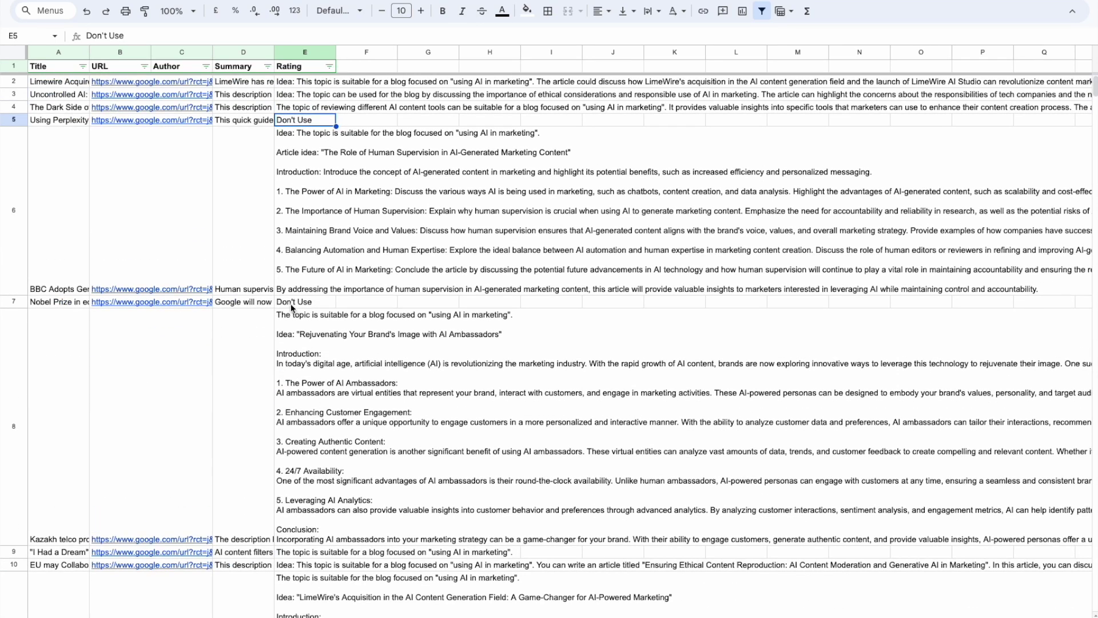
pyautogui.click(292, 304)
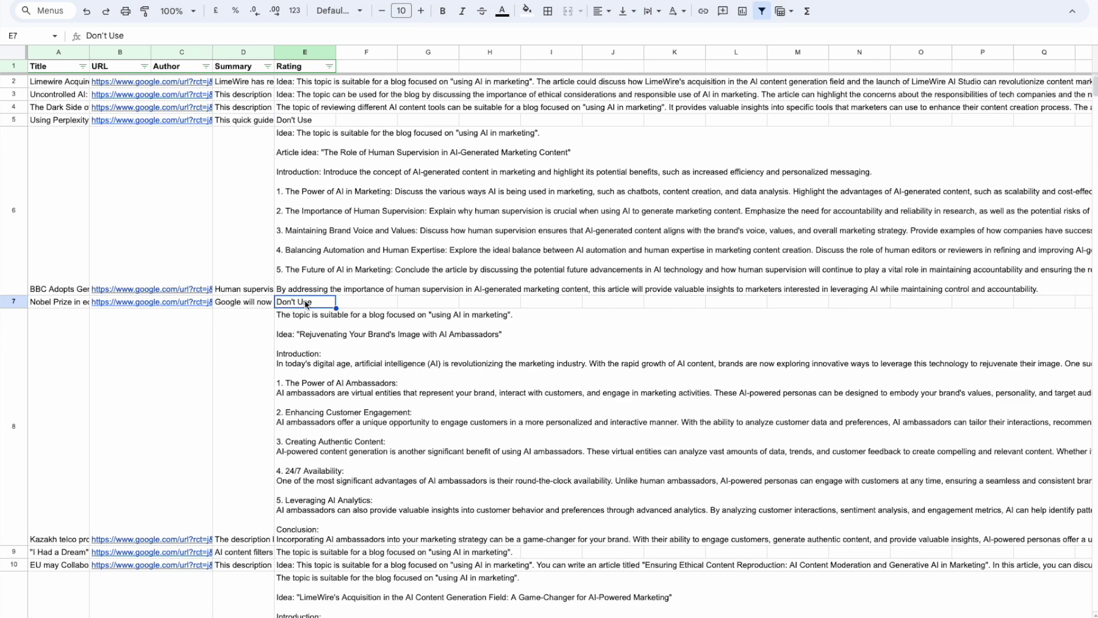
# Step: Try bold formatting on the whole of row 7 and remove it again
pyautogui.click(12, 302)
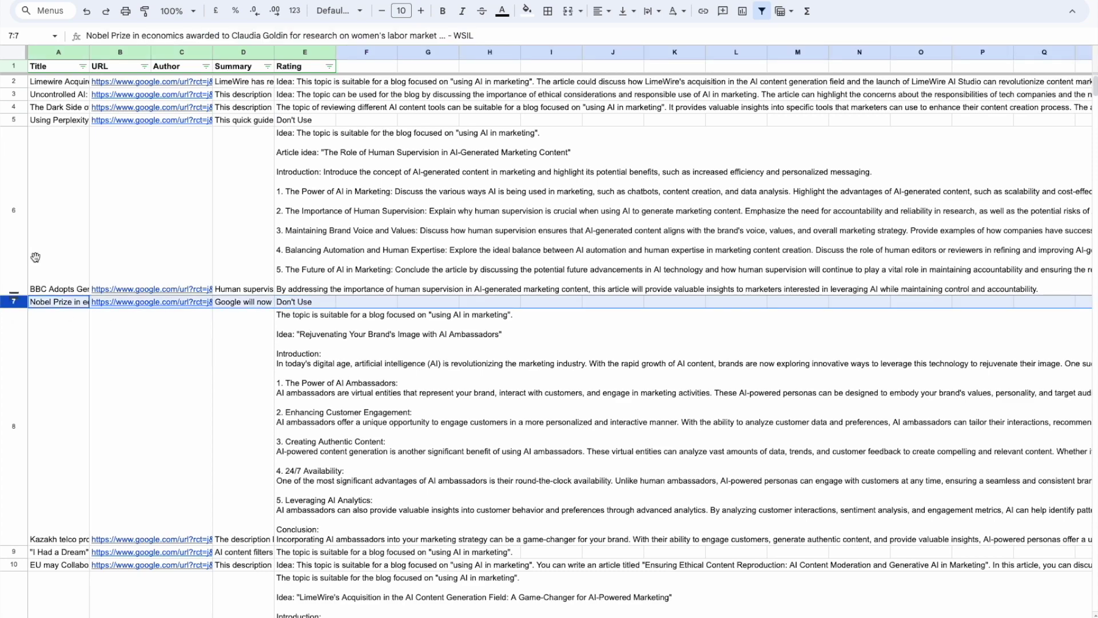
pyautogui.click(443, 11)
pyautogui.click(426, 357)
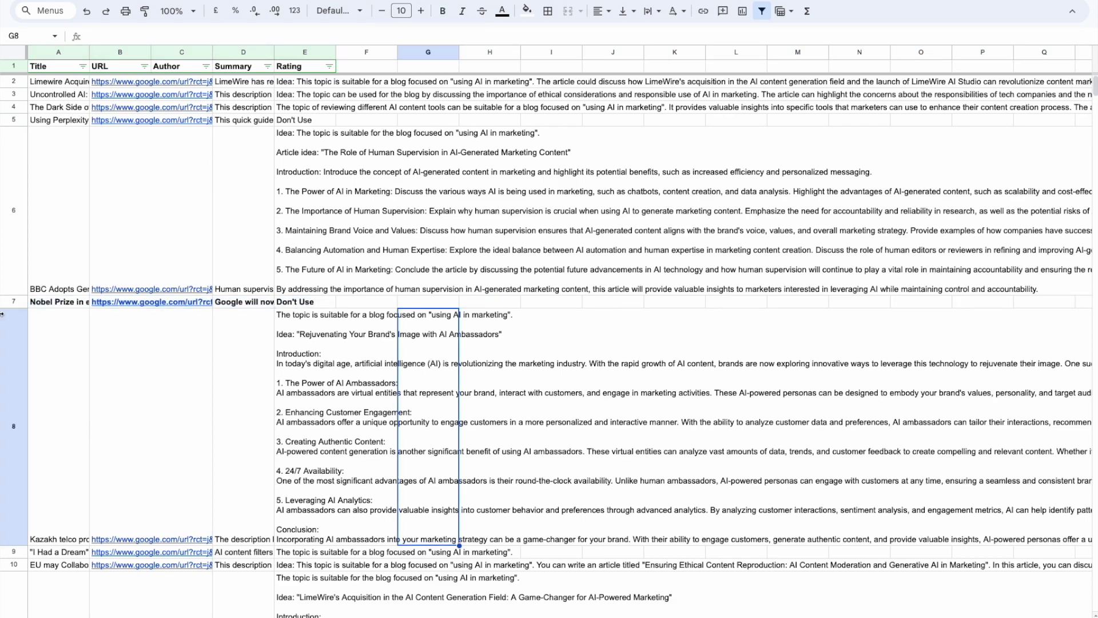
pyautogui.click(13, 302)
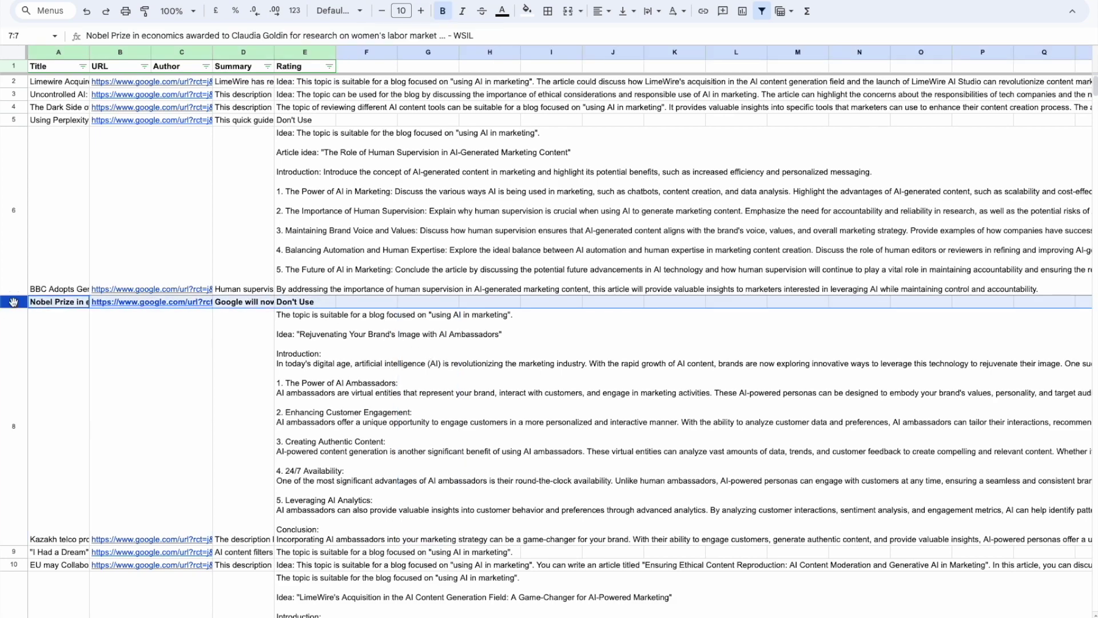
pyautogui.hotkey('ctrl', 'b')
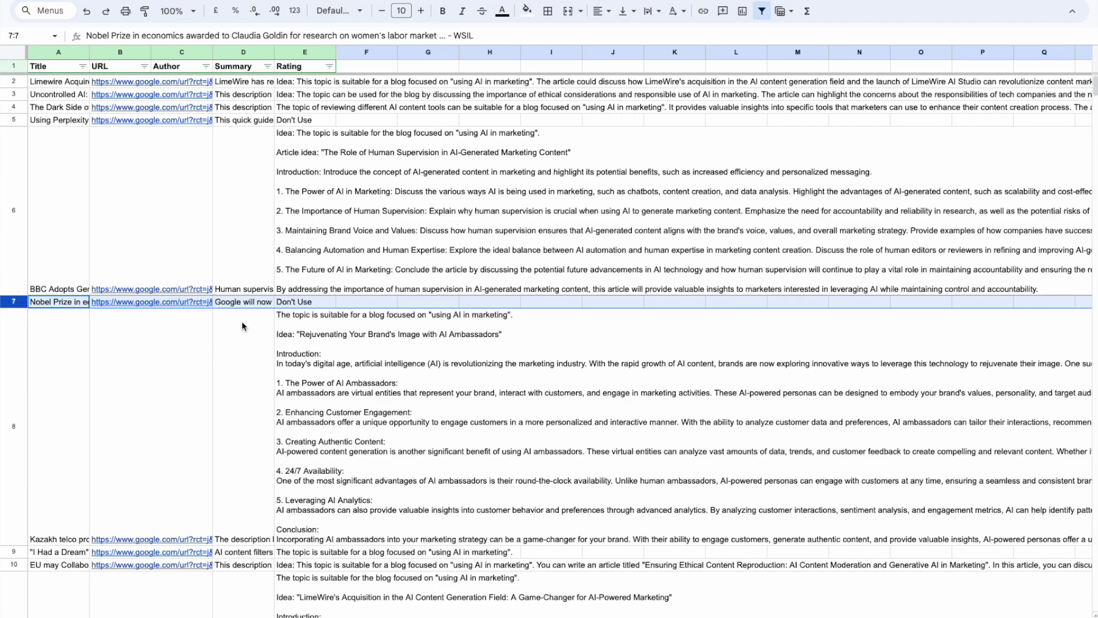
# Step: Compare the full titles and summaries of rows 7 and 6
pyautogui.click(249, 303)
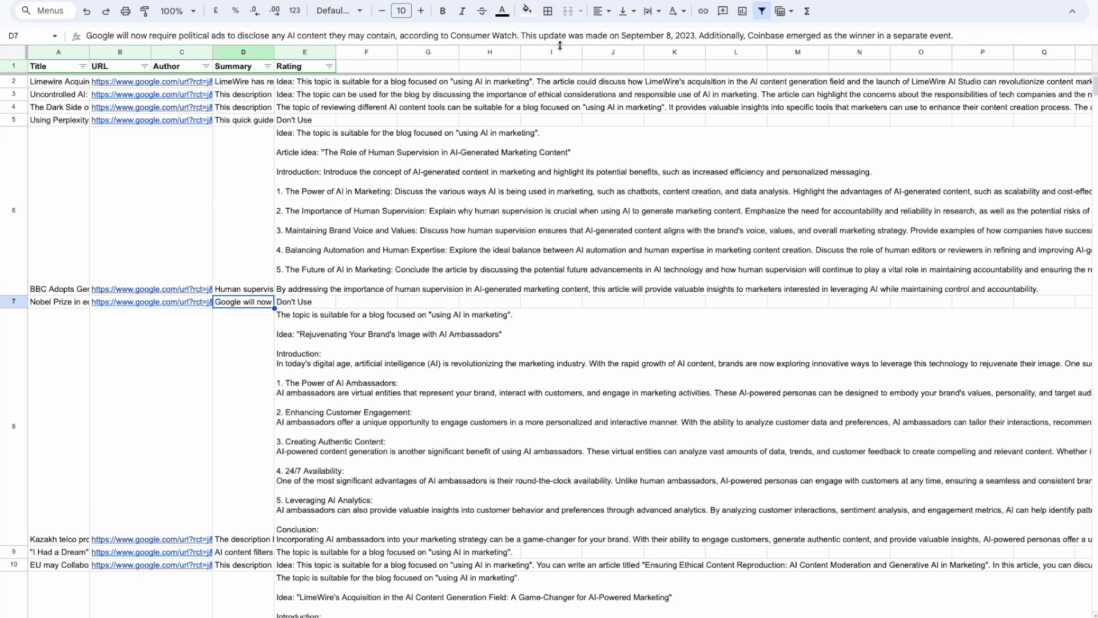
pyautogui.click(59, 306)
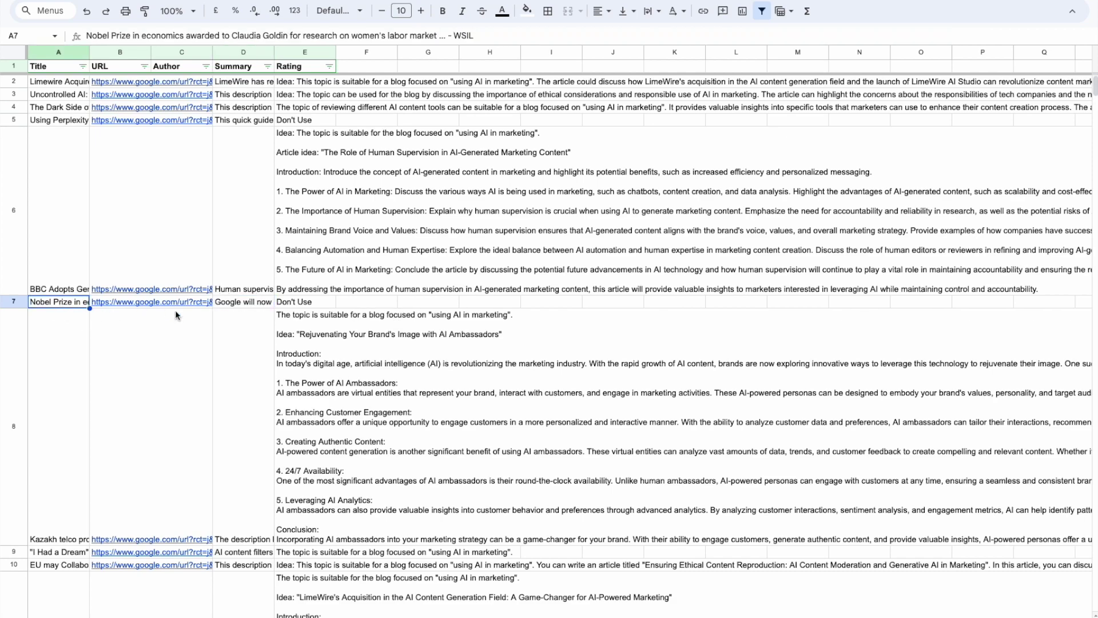
pyautogui.click(233, 303)
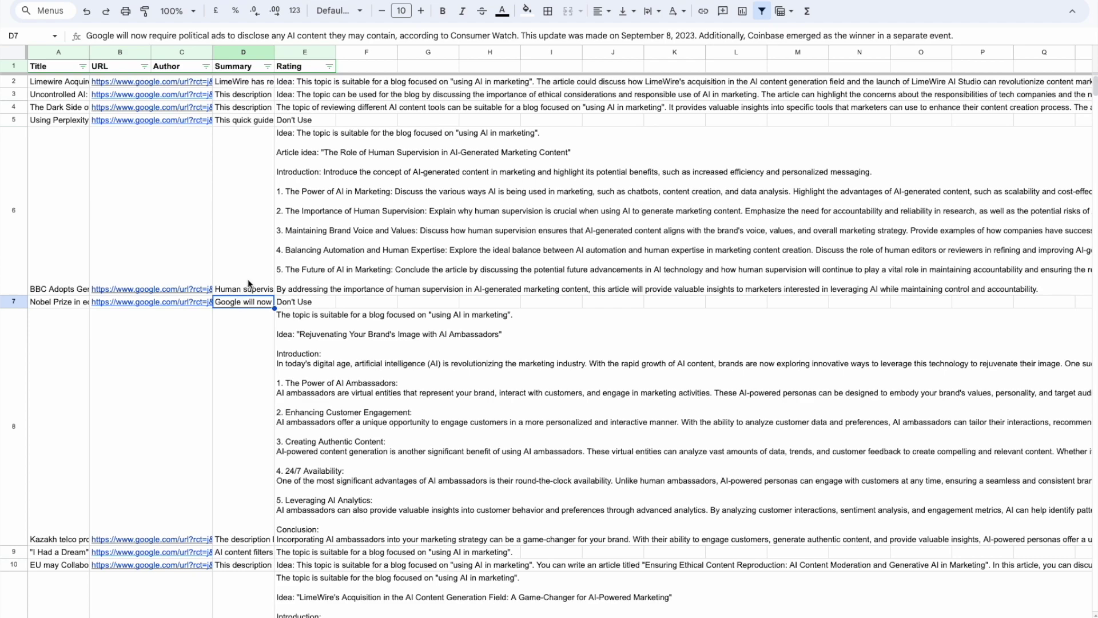
pyautogui.click(248, 283)
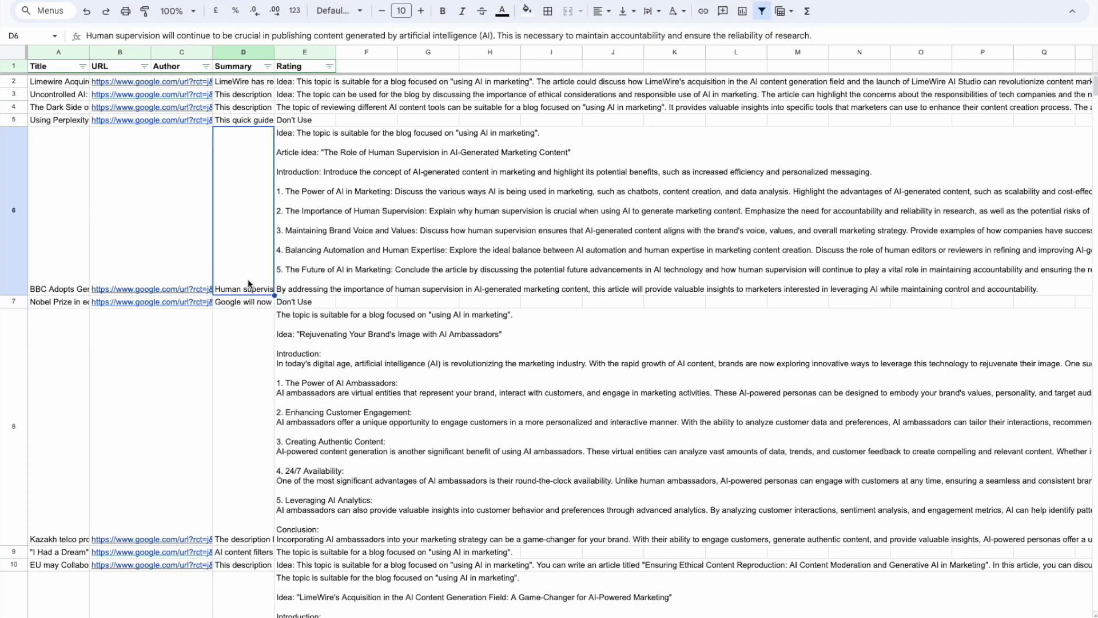
pyautogui.click(60, 267)
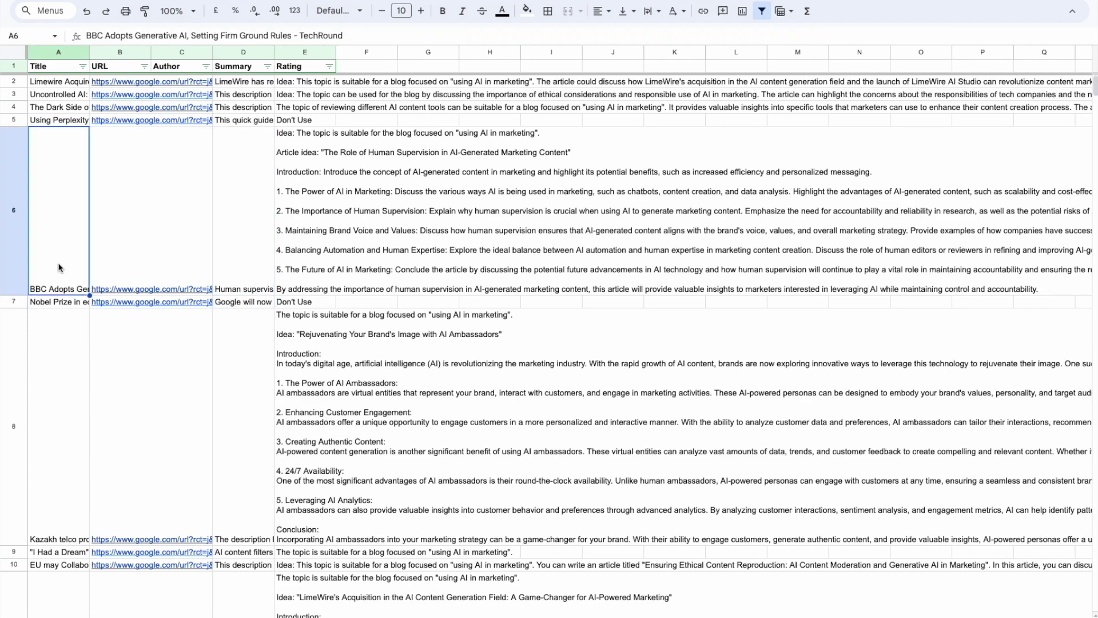
pyautogui.click(222, 269)
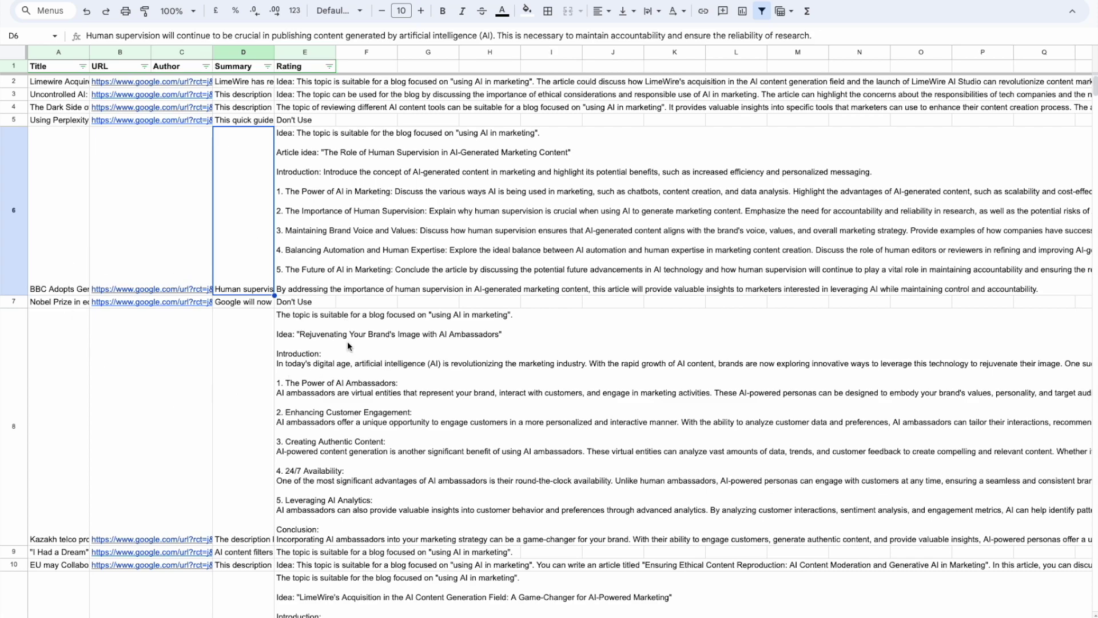
# Step: Check the "Don't Use" rating in row 14 against that row's full summary
pyautogui.scroll(-2, 348, 343)
pyautogui.scroll(-5, 347, 340)
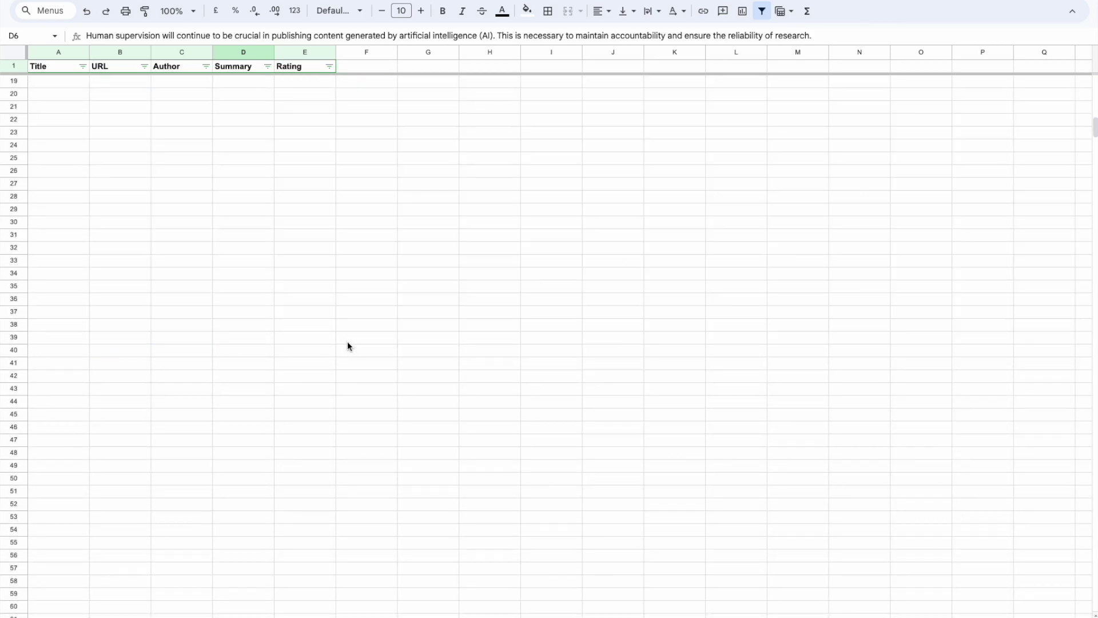
pyautogui.click(300, 341)
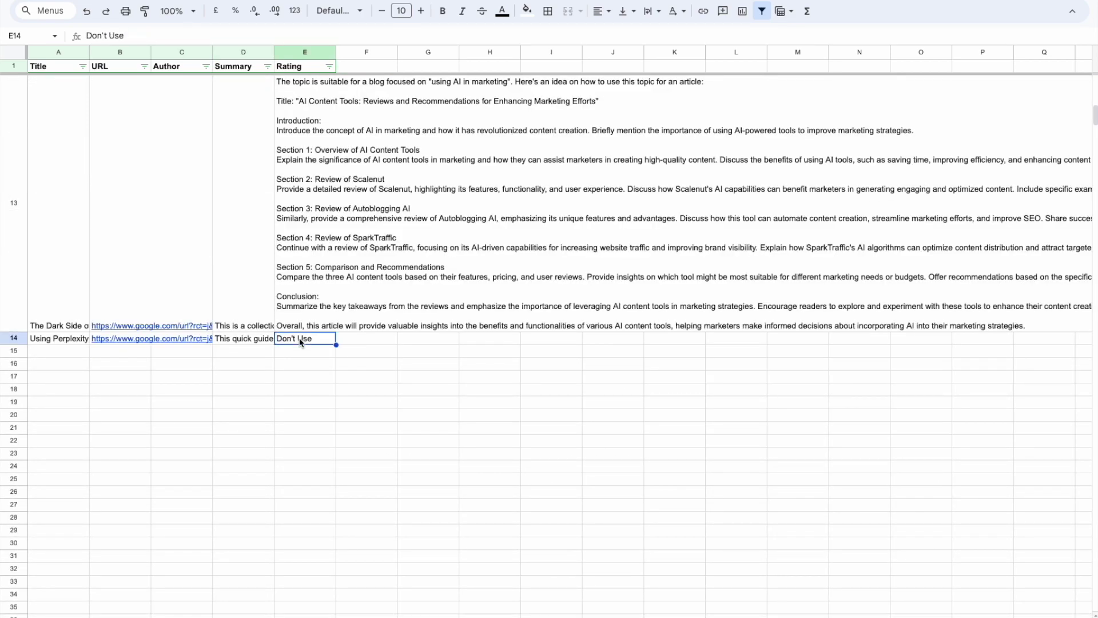
pyautogui.click(264, 335)
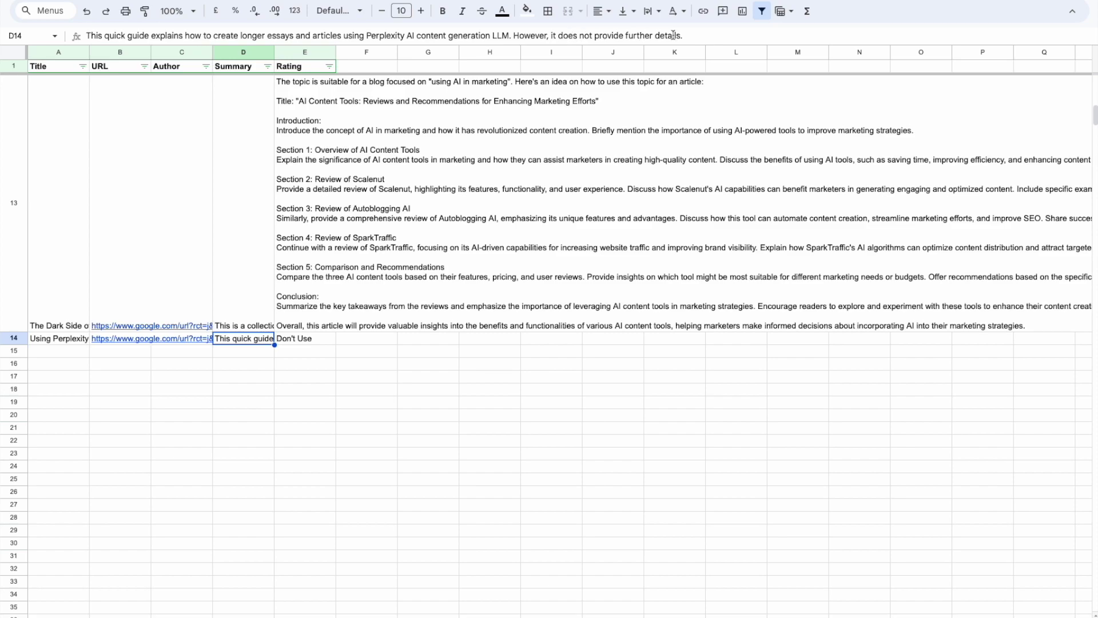
pyautogui.click(302, 339)
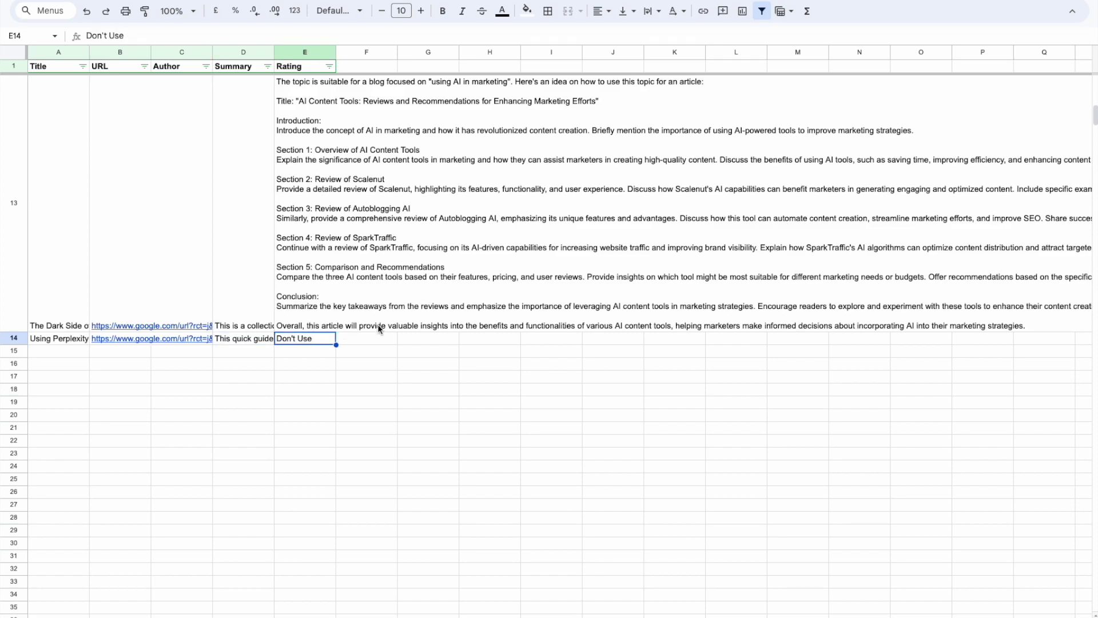
# Step: Try to filter the Rating column by values with all values cleared, and cancel the reopened filter
pyautogui.scroll(10, 379, 328)
pyautogui.click(329, 66)
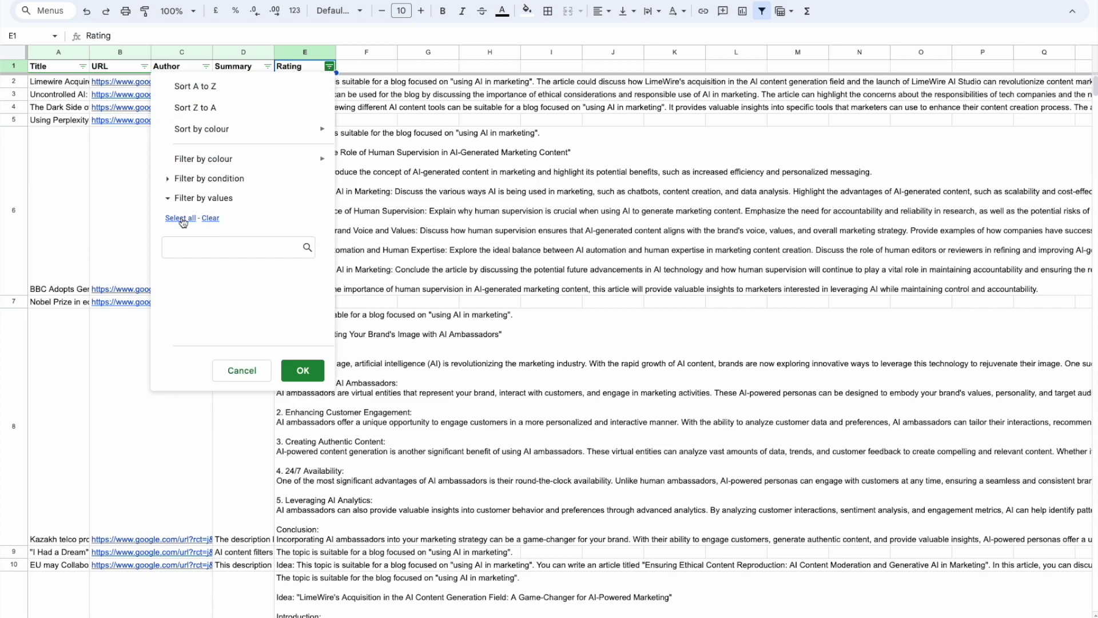
pyautogui.click(210, 218)
pyautogui.click(311, 372)
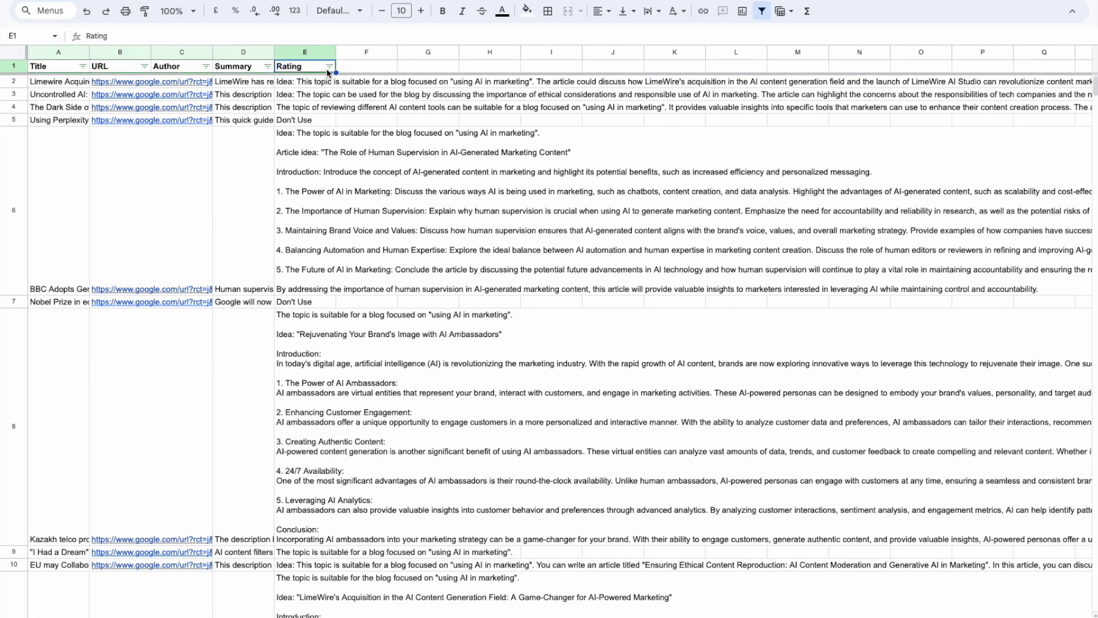
pyautogui.click(329, 66)
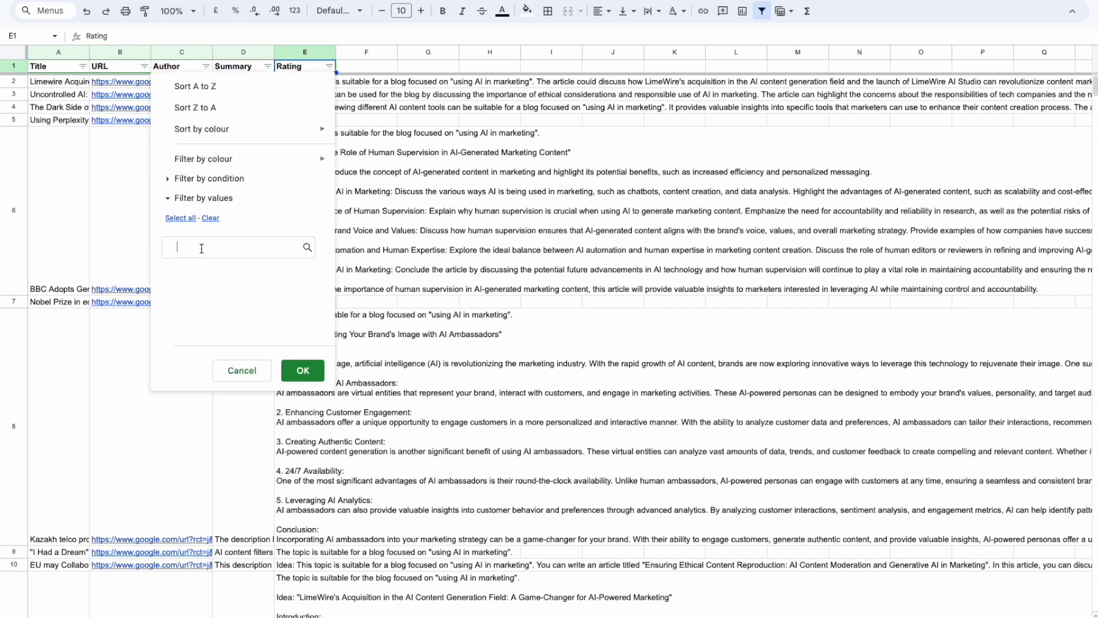
pyautogui.click(258, 372)
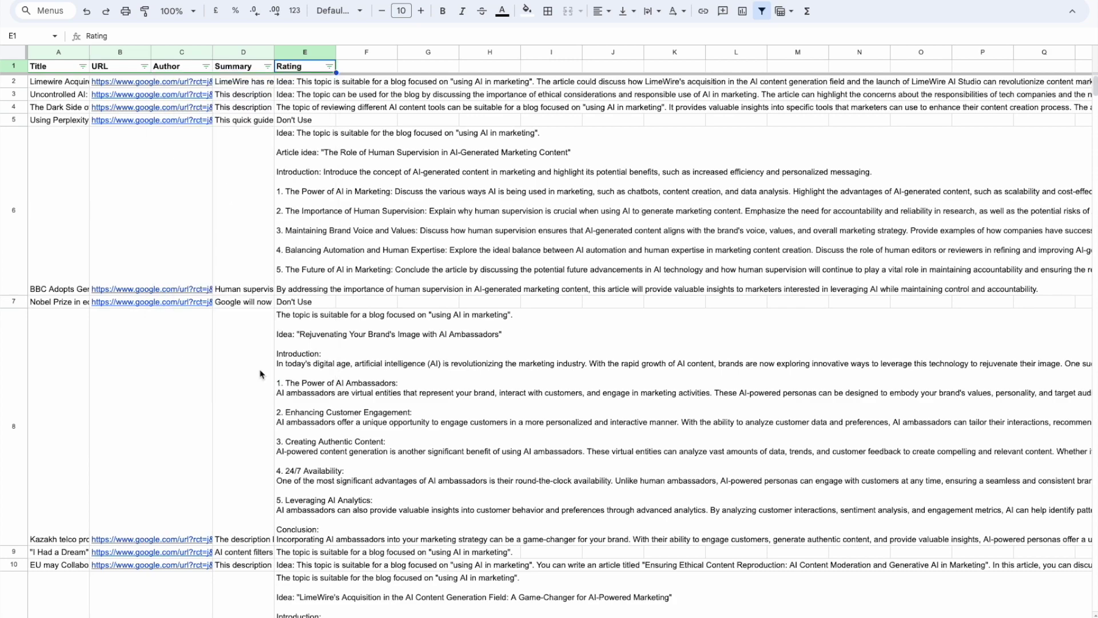
# Step: Check the rating in row 5 and expand the rating cell in row 6 to read its full article idea
pyautogui.click(429, 216)
pyautogui.click(299, 120)
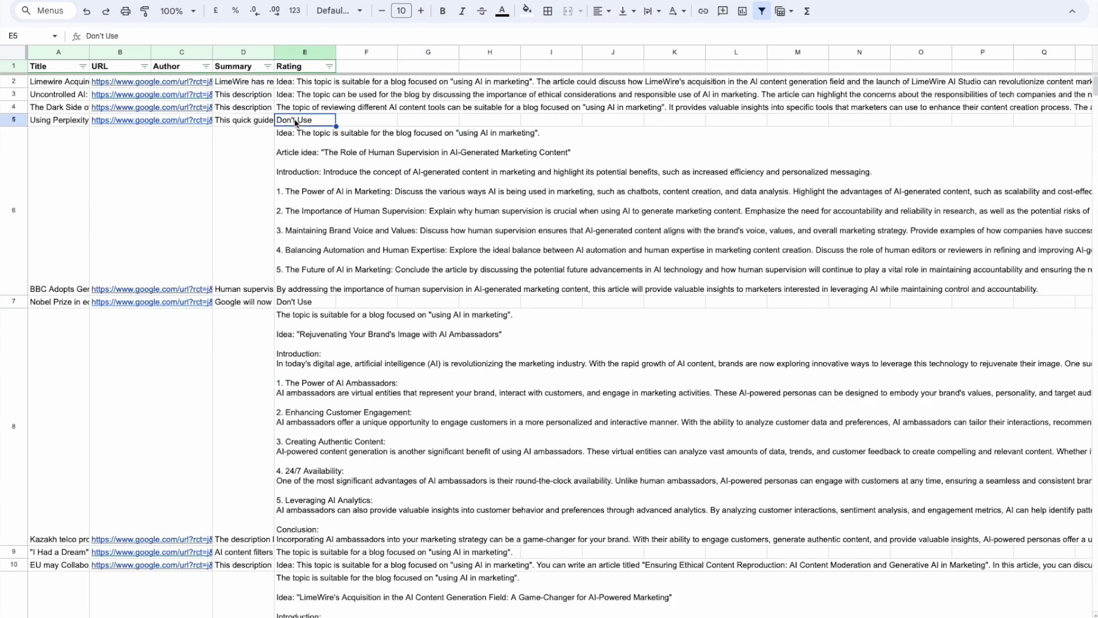
pyautogui.click(300, 172)
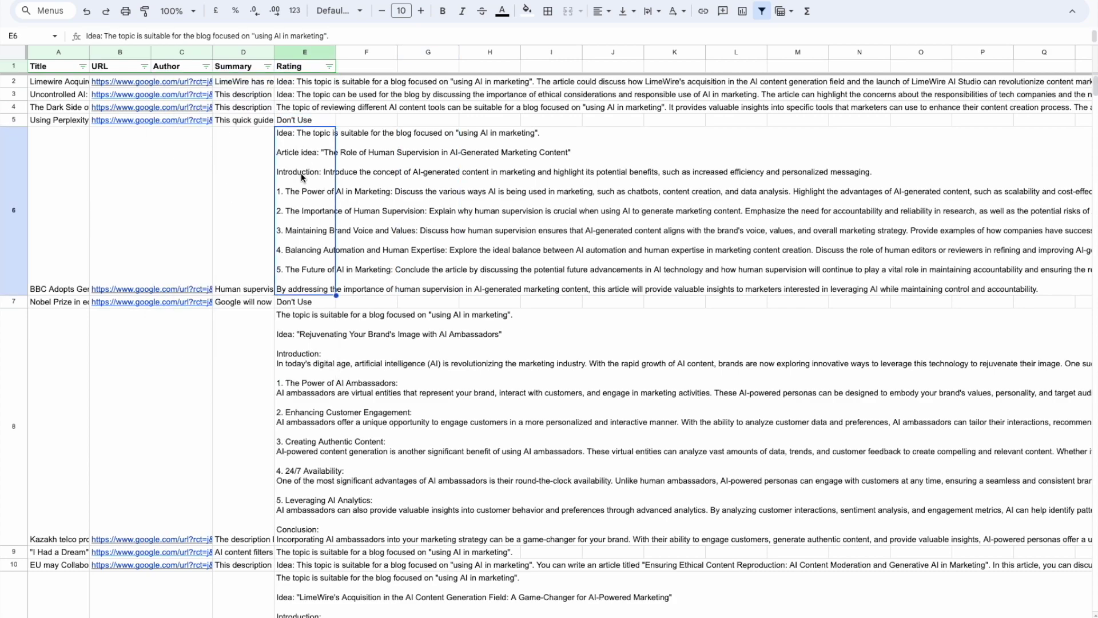
pyautogui.doubleClick(301, 173)
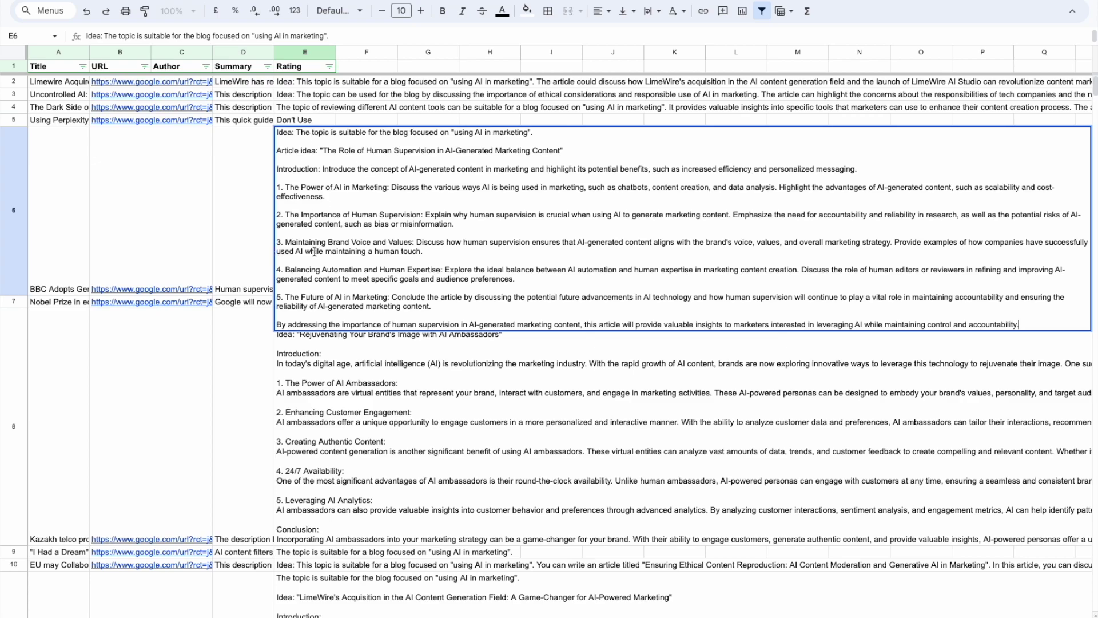
pyautogui.click(297, 444)
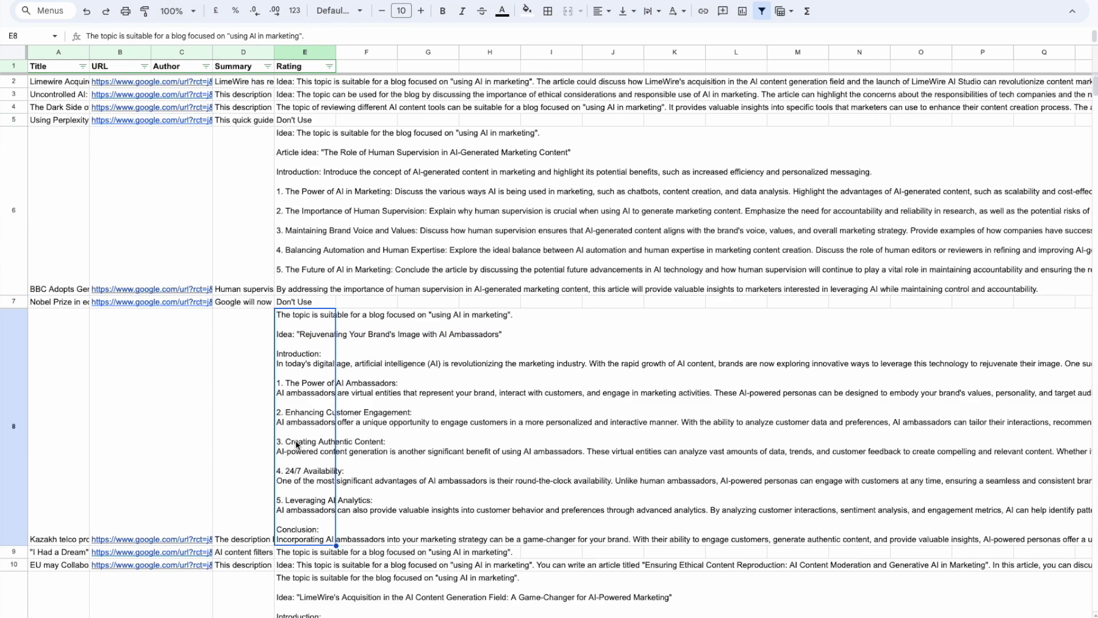
# Step: Review the remaining article ideas in the Rating column down to rows 13 and 14
pyautogui.scroll(-3, 297, 444)
pyautogui.scroll(-2, 297, 445)
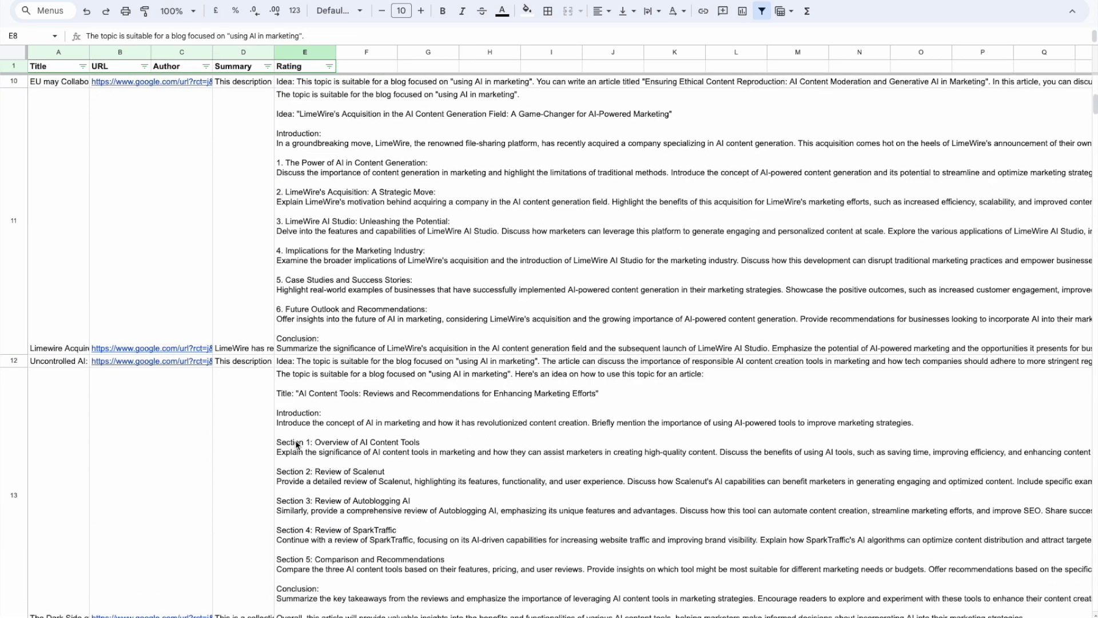
pyautogui.scroll(-1, 297, 445)
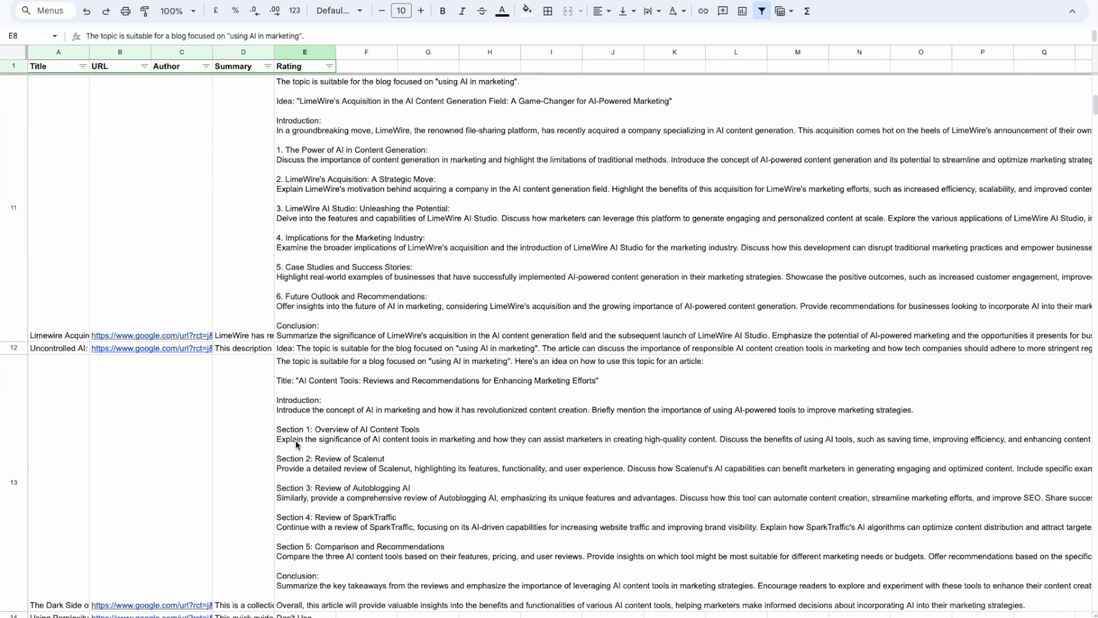
pyautogui.scroll(-1, 295, 443)
pyautogui.click(313, 381)
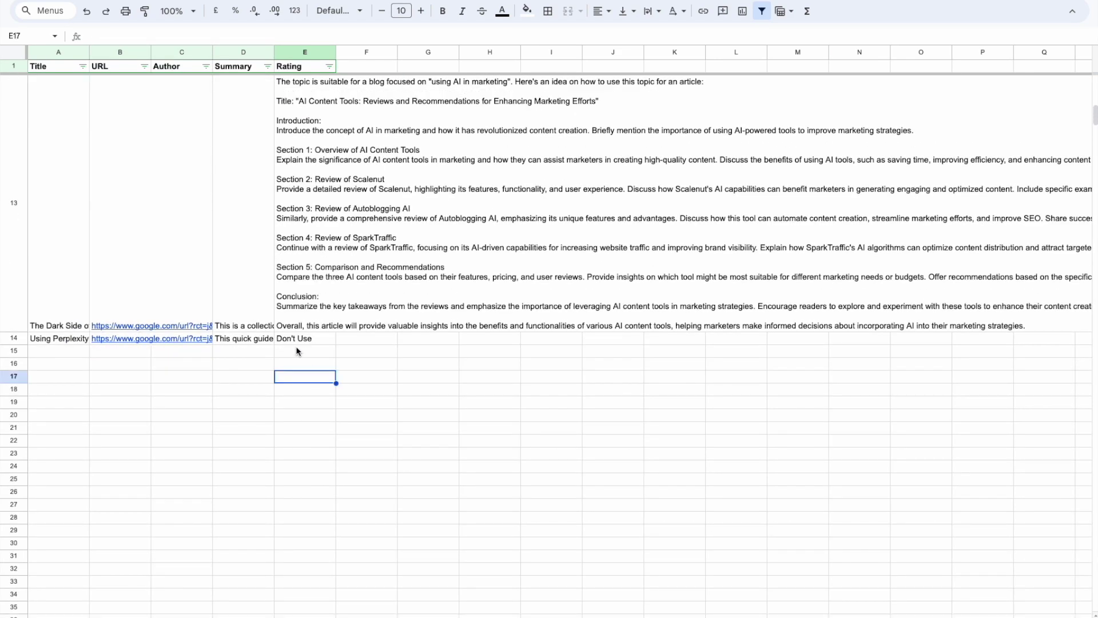
pyautogui.click(294, 337)
pyautogui.click(304, 326)
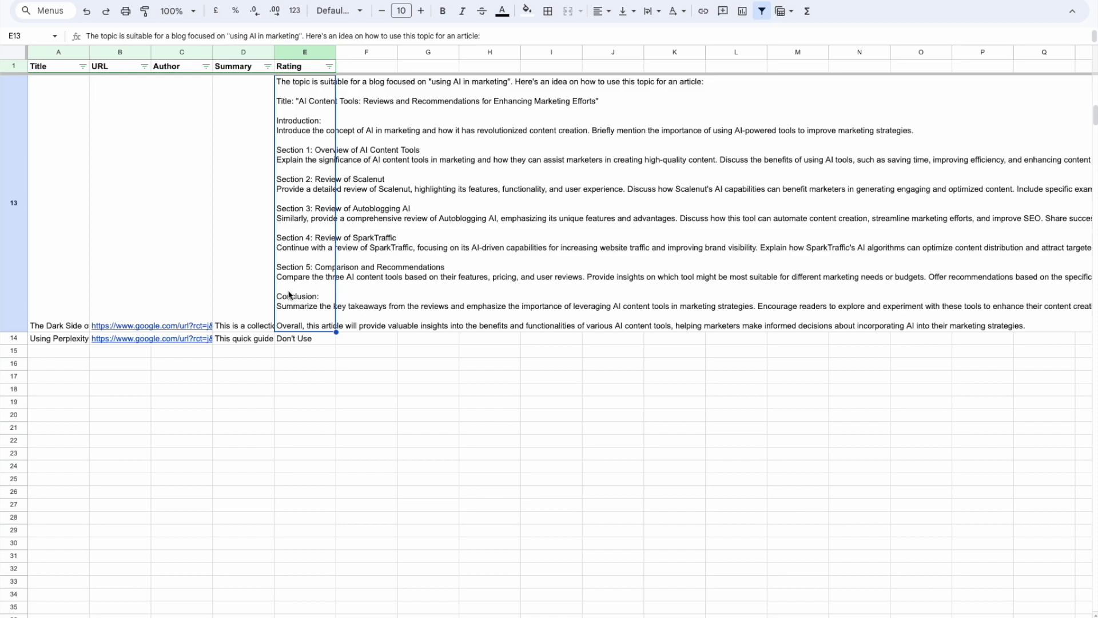
pyautogui.click(291, 336)
pyautogui.click(307, 307)
pyautogui.click(303, 351)
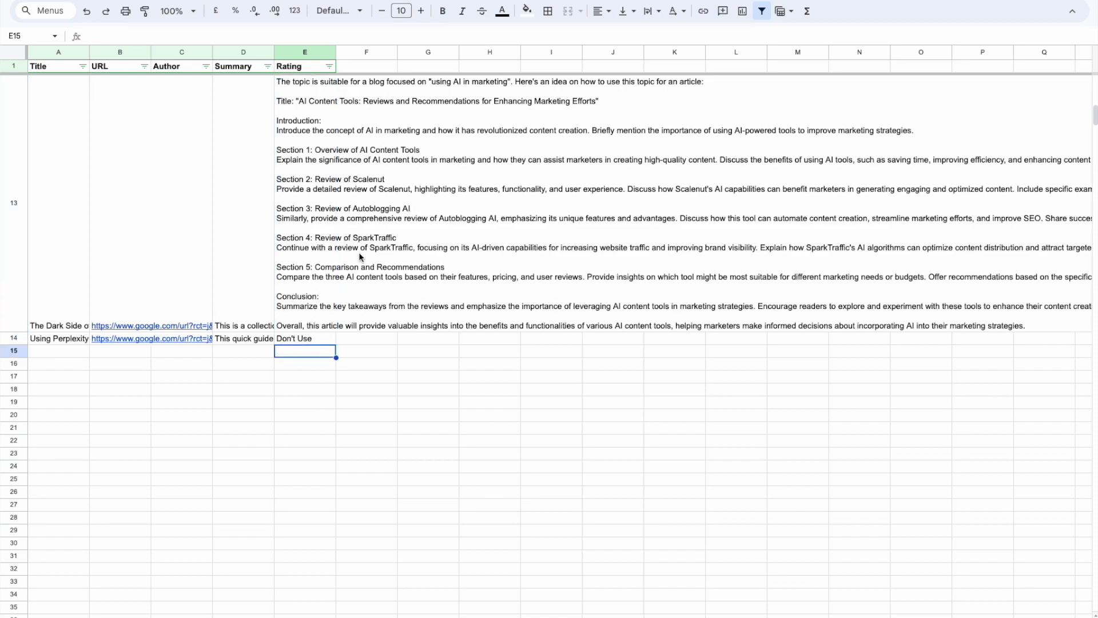
pyautogui.click(396, 223)
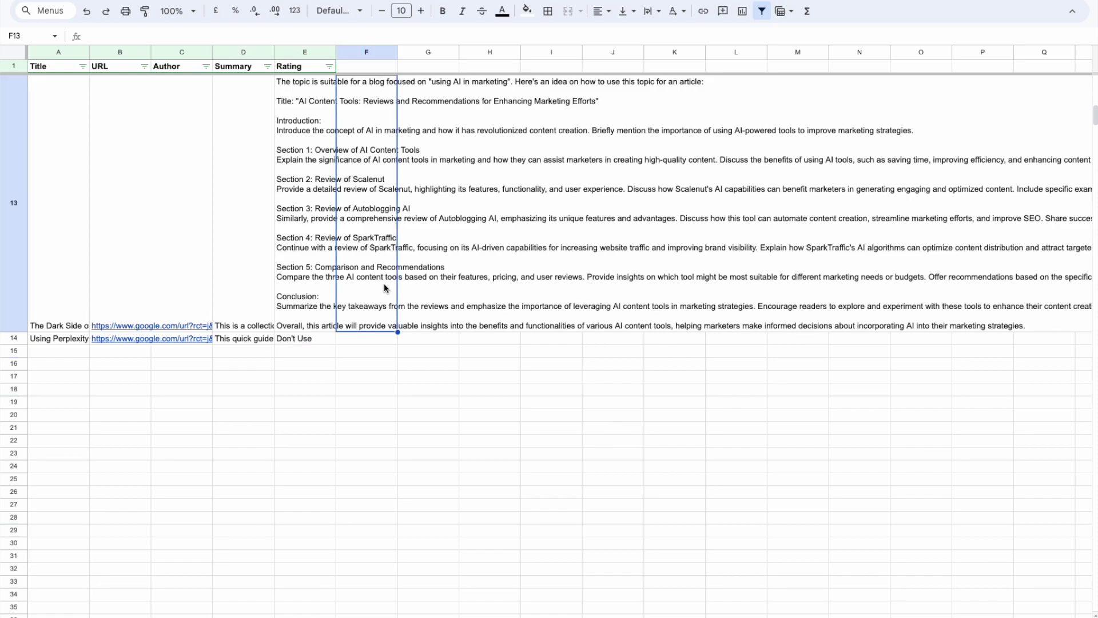
pyautogui.click(334, 278)
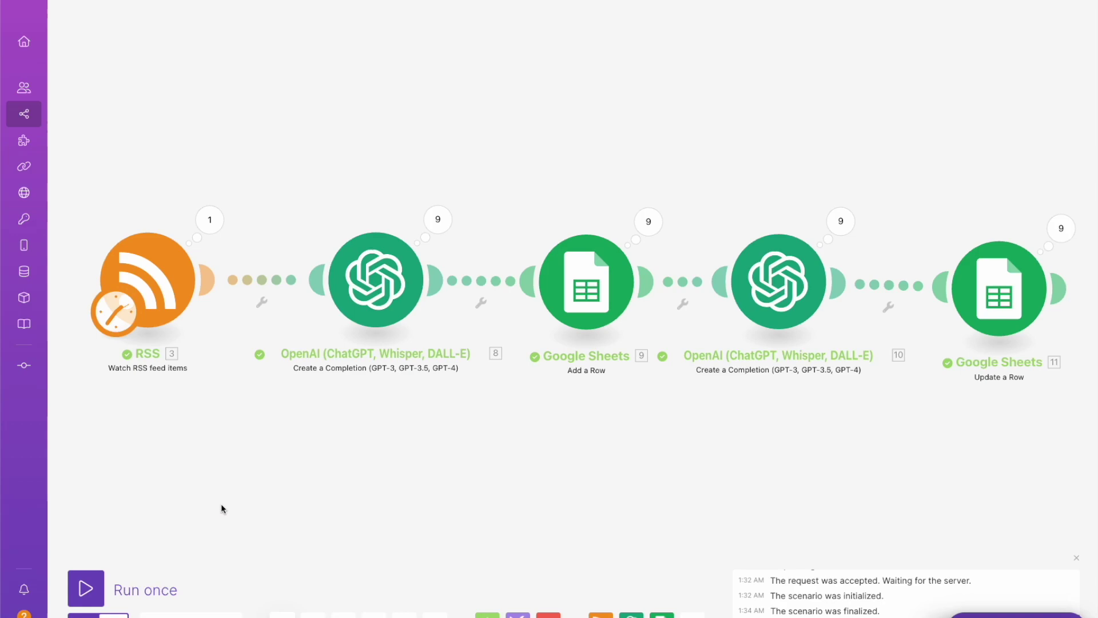
# Step: Switch to Make and leave the scenario editor to view the scenario's diagram and run history
pyautogui.click(76, 1)
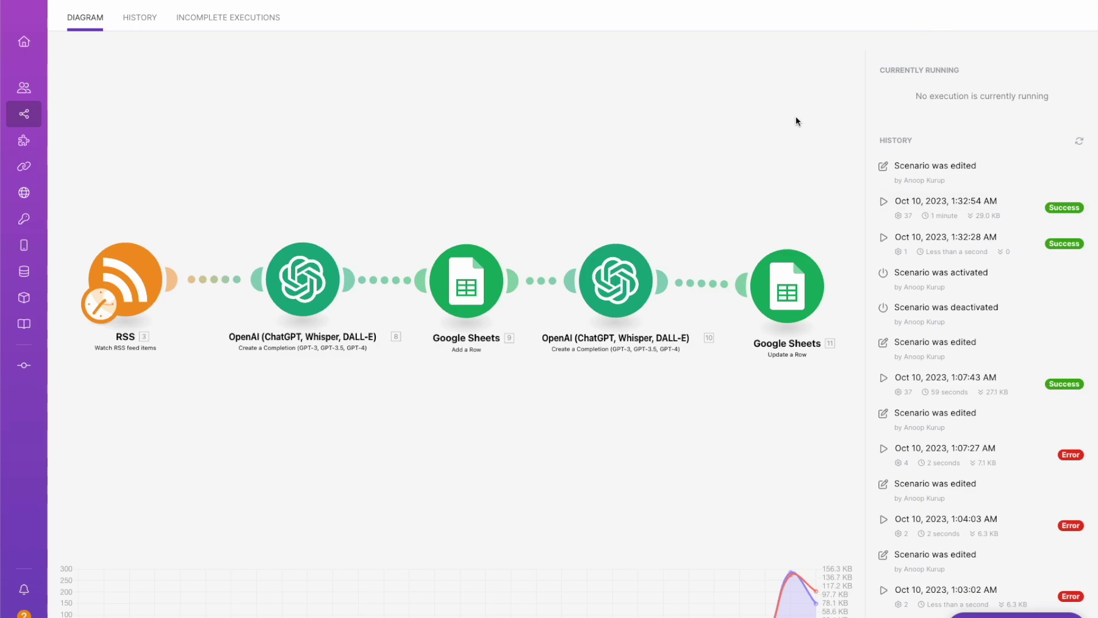
pyautogui.click(524, 165)
pyautogui.click(104, 22)
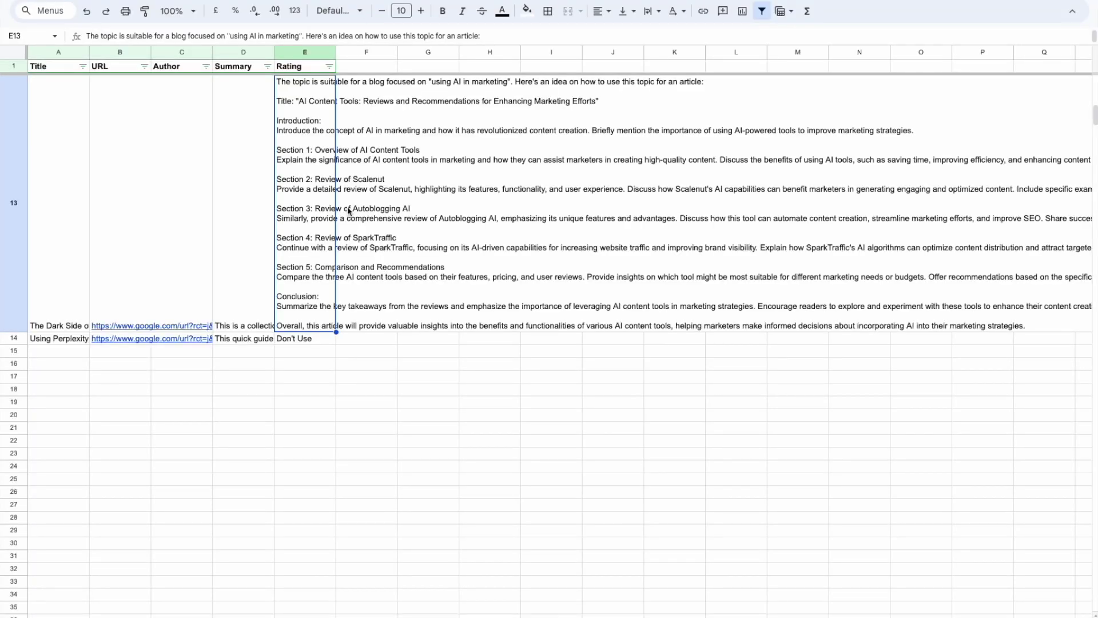
# Step: Return to the first rows of the spreadsheet in Google Sheets and select the rating in row 6
pyautogui.scroll(5, 348, 207)
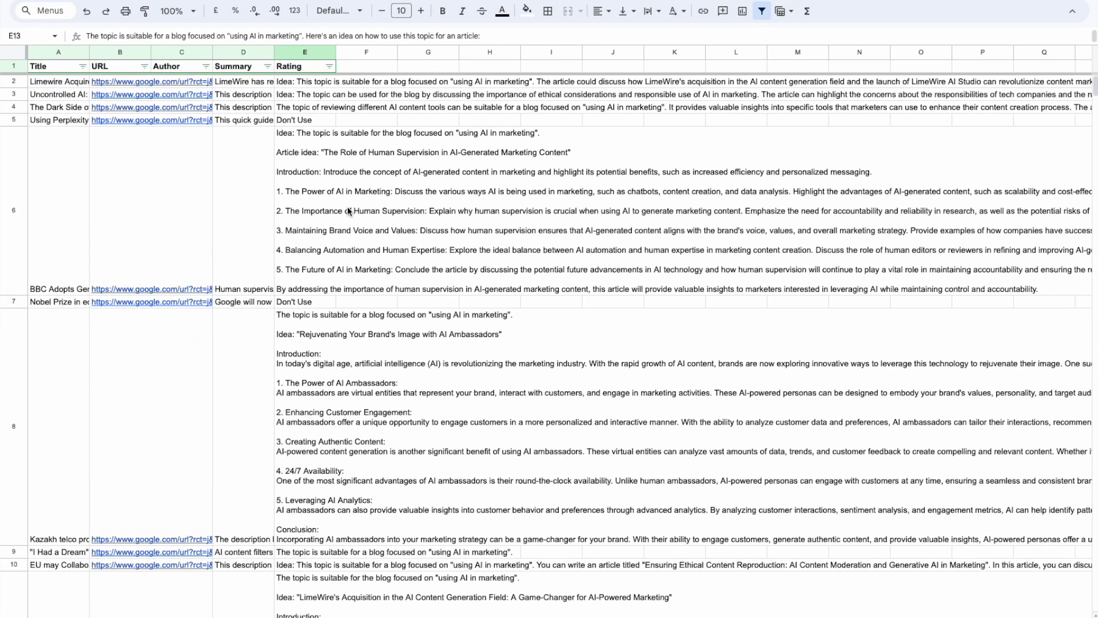
pyautogui.click(289, 178)
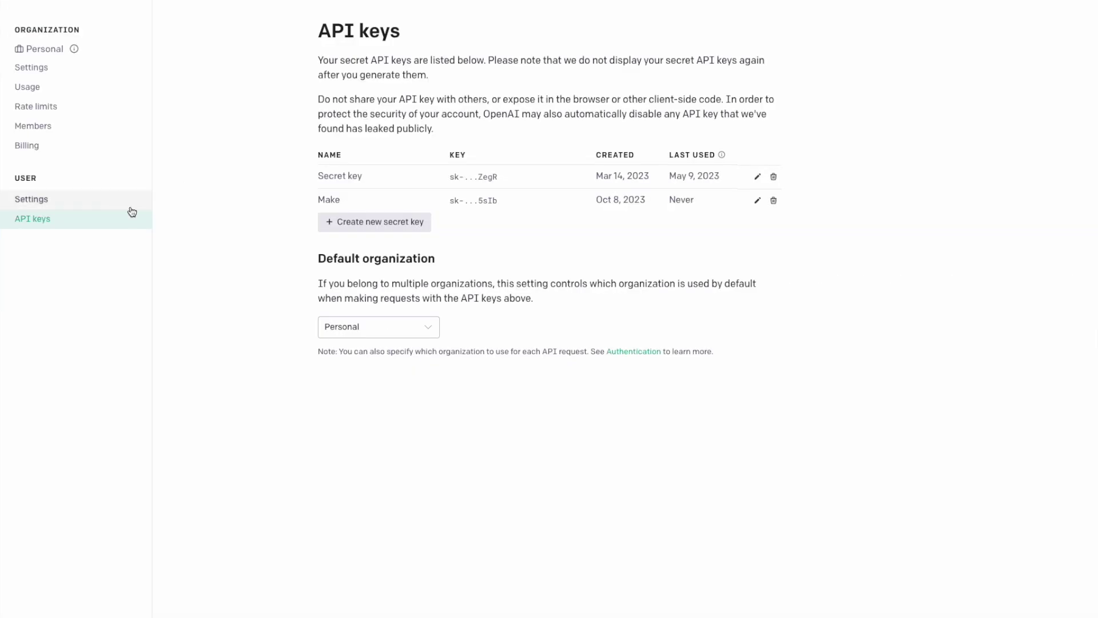
# Step: Switch to the OpenAI account pages and check the October API usage, including the daily costs for 8 and 9 October
pyautogui.click(25, 86)
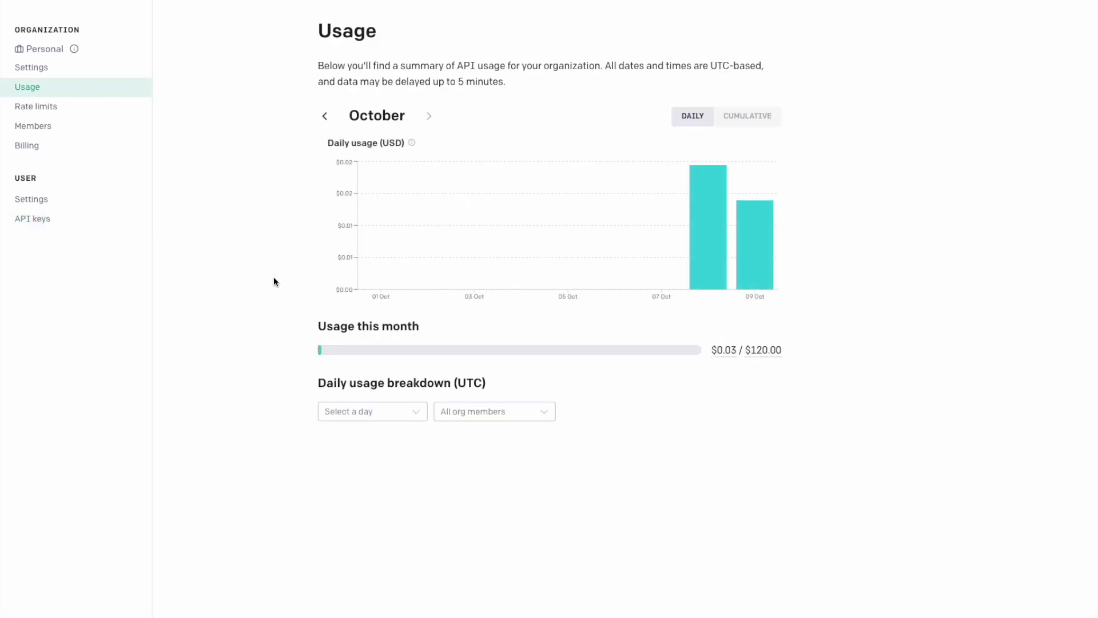
pyautogui.moveTo(692, 274)
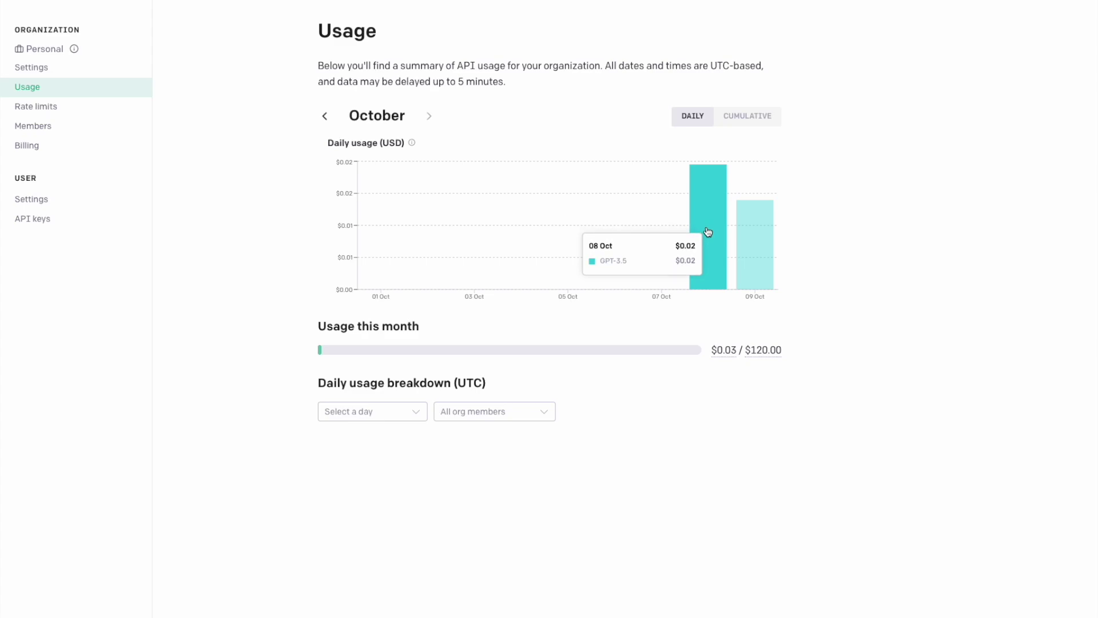
pyautogui.moveTo(760, 243)
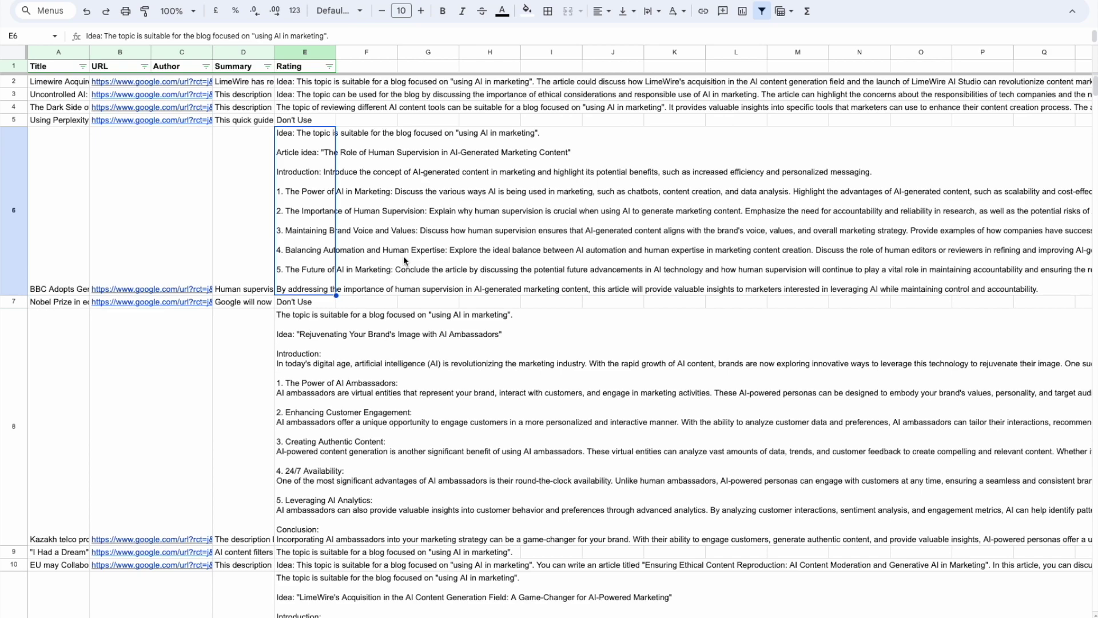
# Step: Switch back to the spreadsheet in Google Sheets and select the rating in row 7
pyautogui.press('Down')
pyautogui.press('Down')
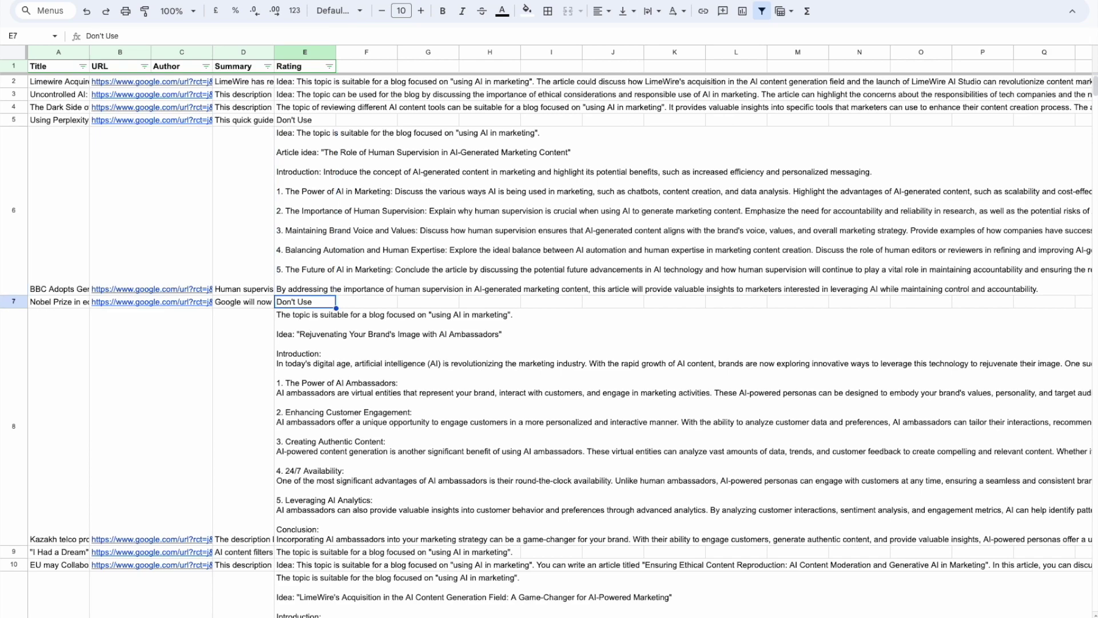